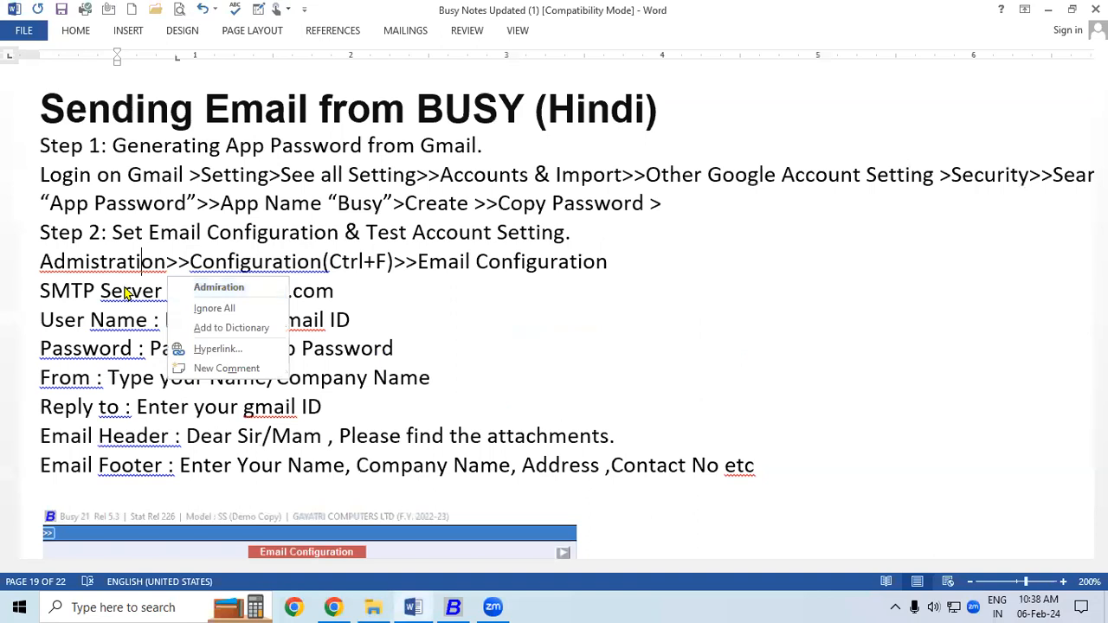
- Review the 'Sending Email from BUSY' heading and Step 1 app-password line, then switch to the browser
drag(45, 111, 442, 122)
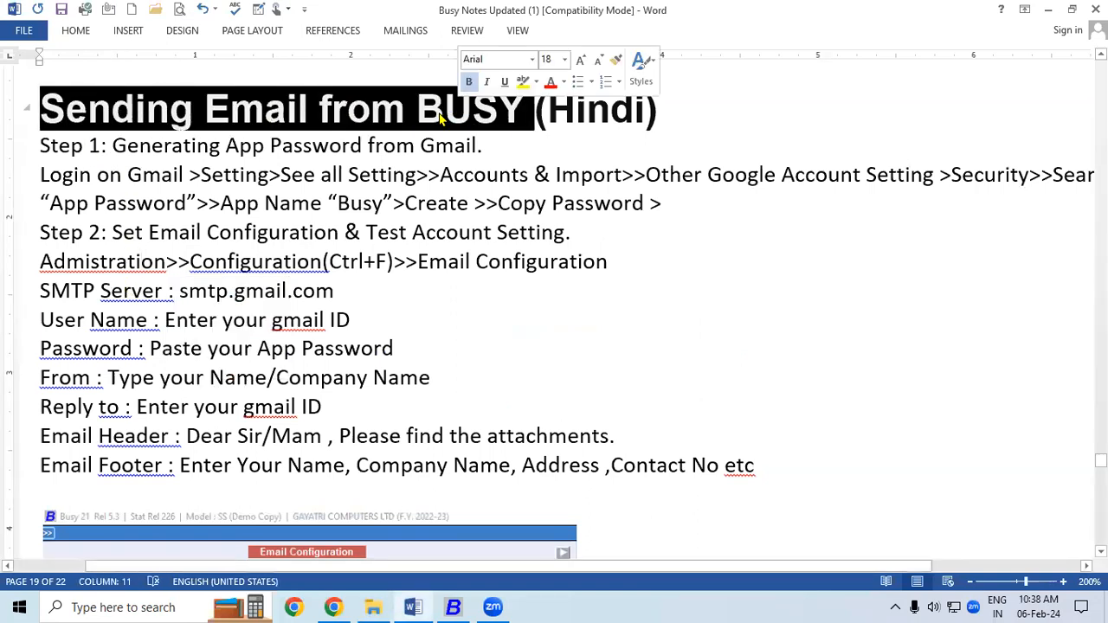
click(256, 260)
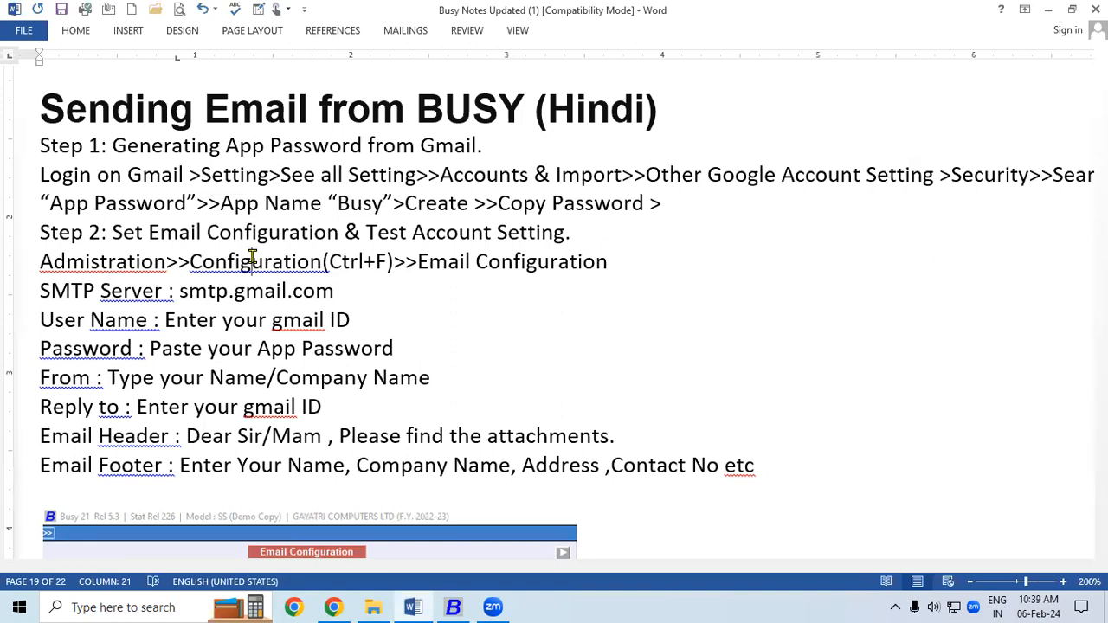
drag(112, 146, 487, 145)
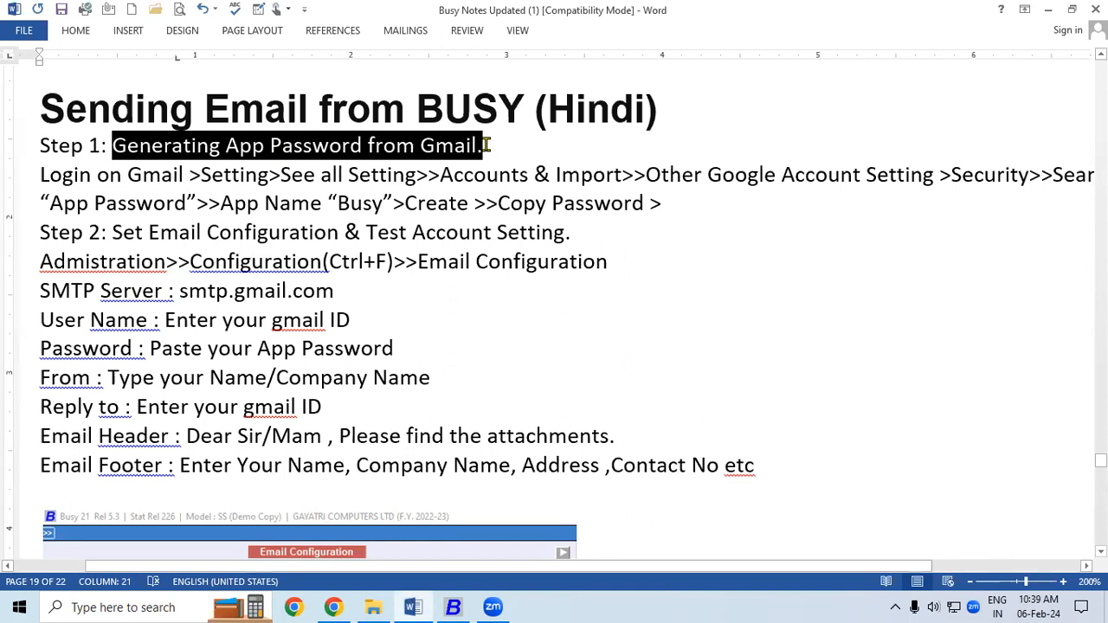
click(277, 176)
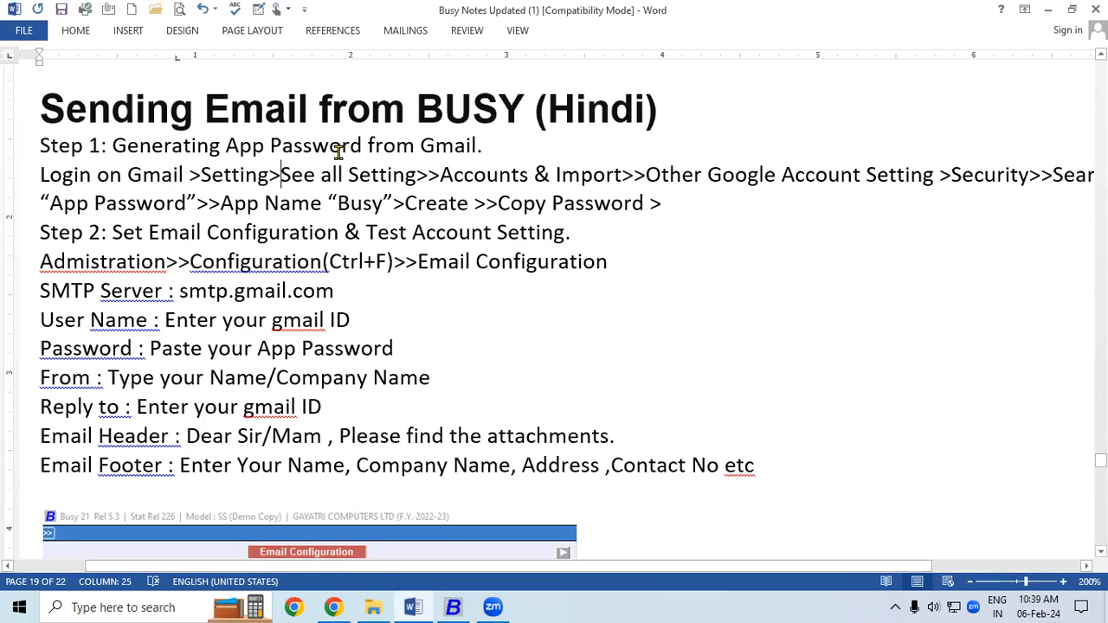
click(452, 606)
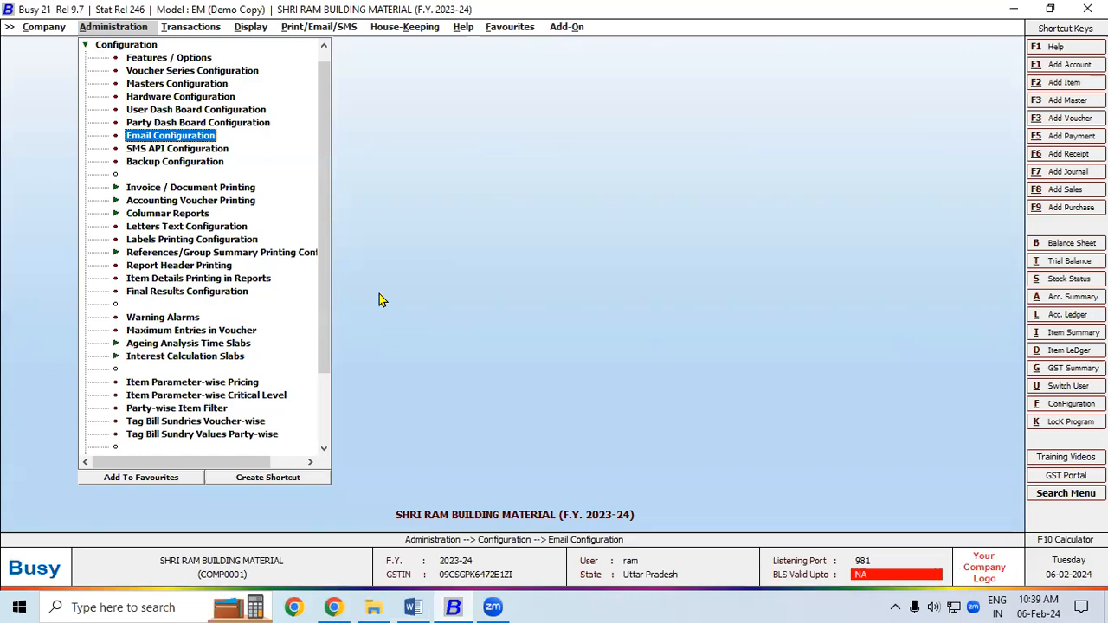
click(333, 607)
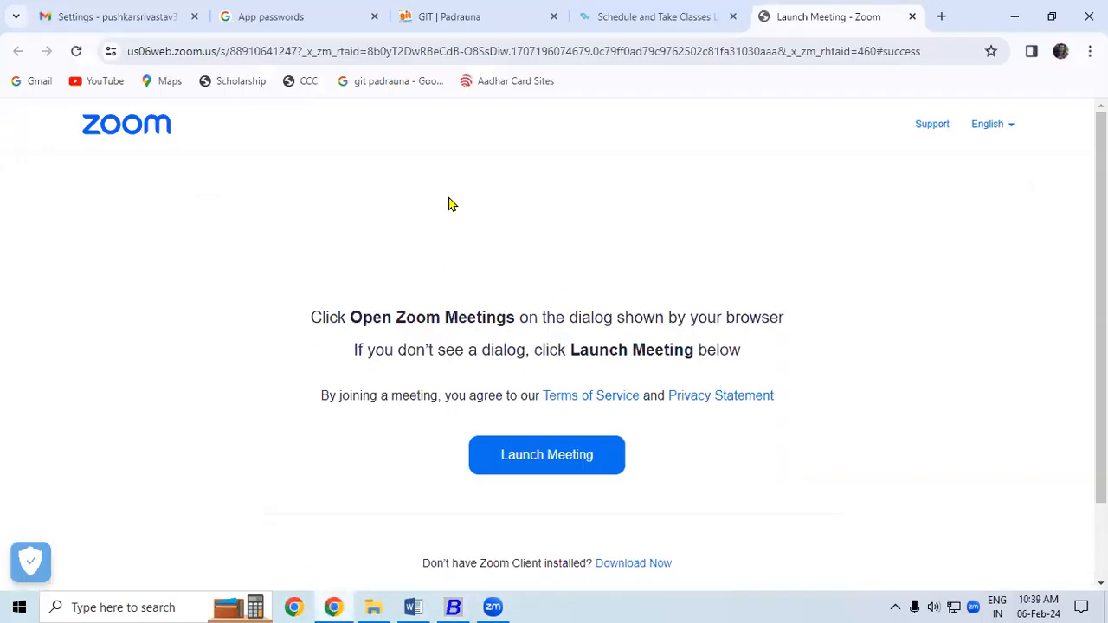
- Reach Google Account Security via Gmail's See all settings > Accounts and Import, then return to Word
click(95, 15)
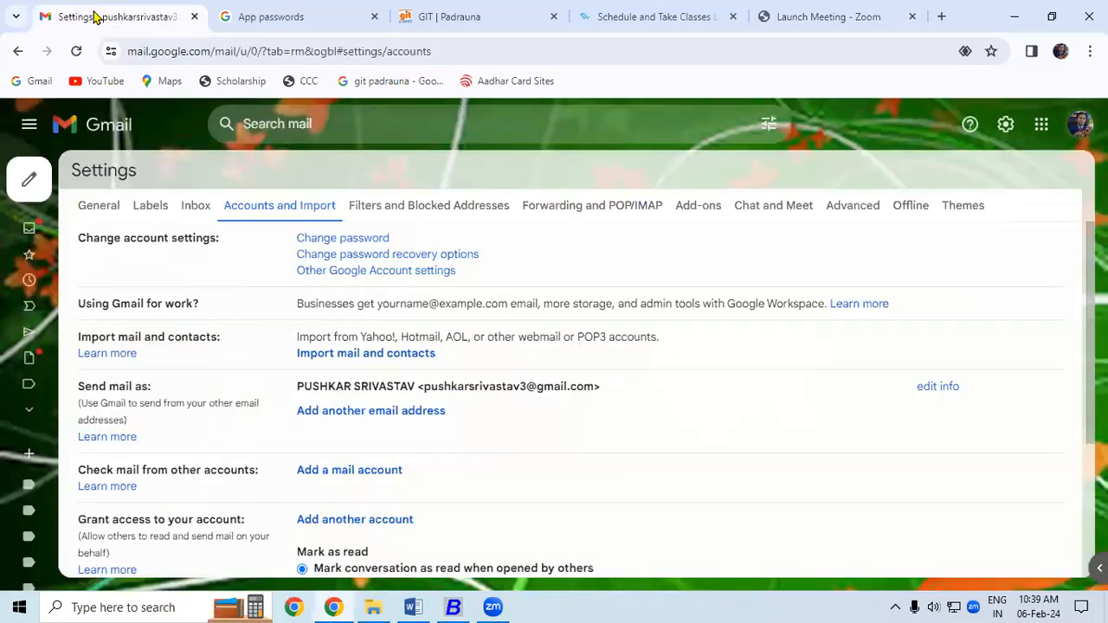
mouse_move(29, 229)
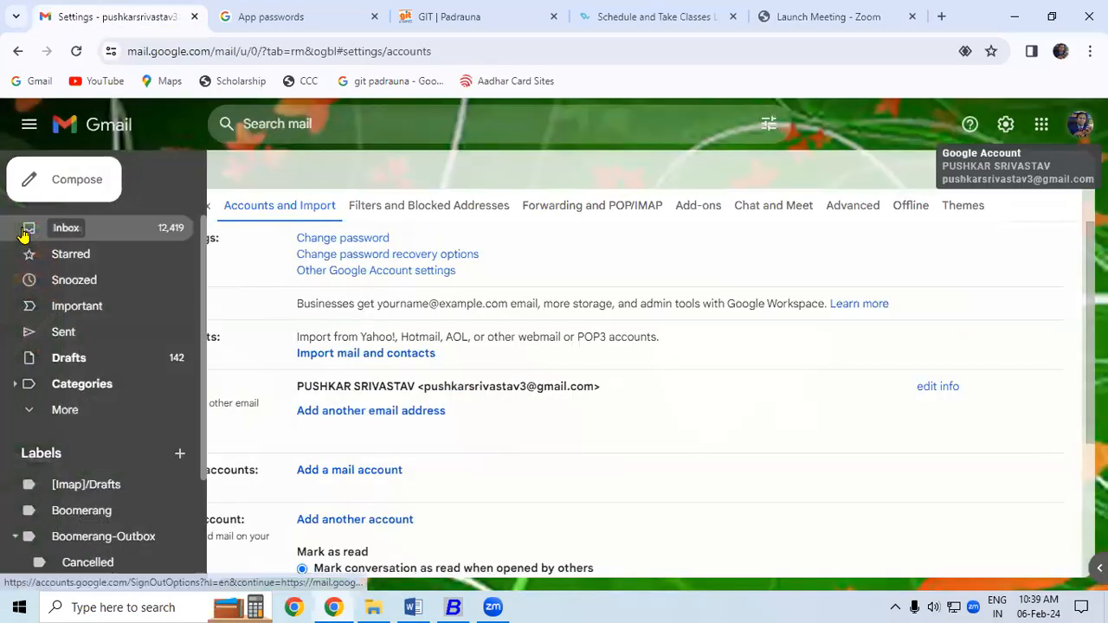
click(76, 234)
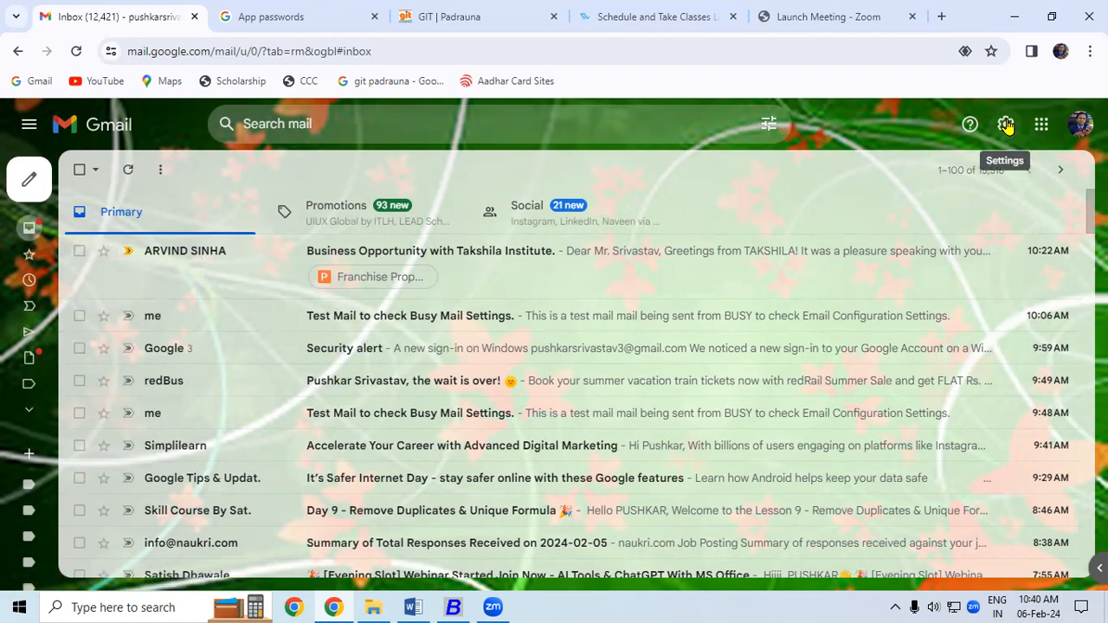
click(1007, 126)
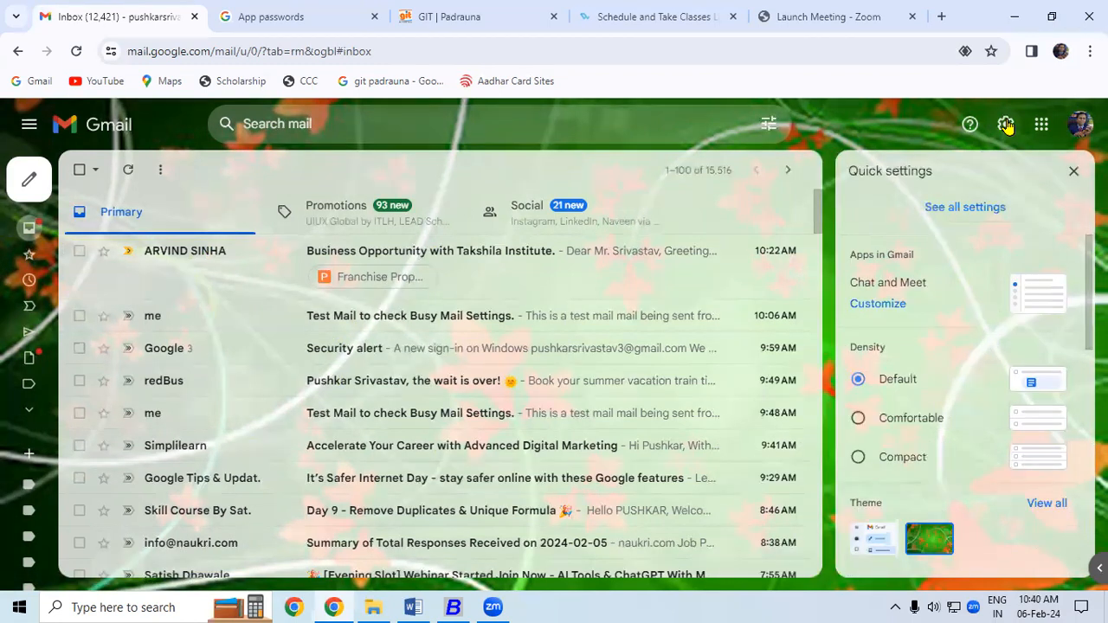
click(948, 223)
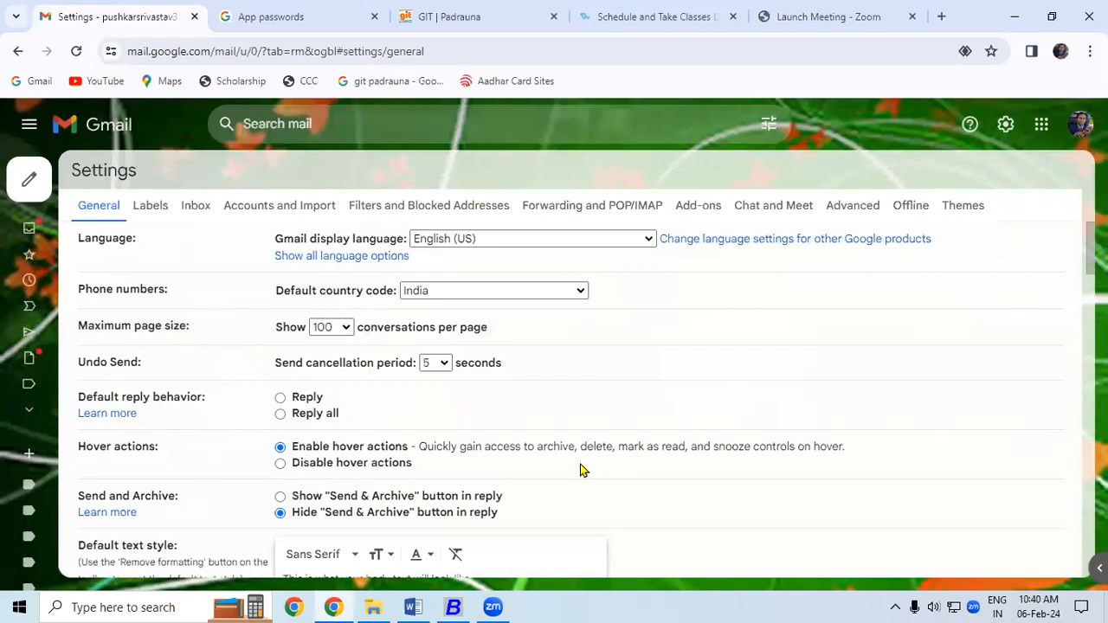
click(294, 210)
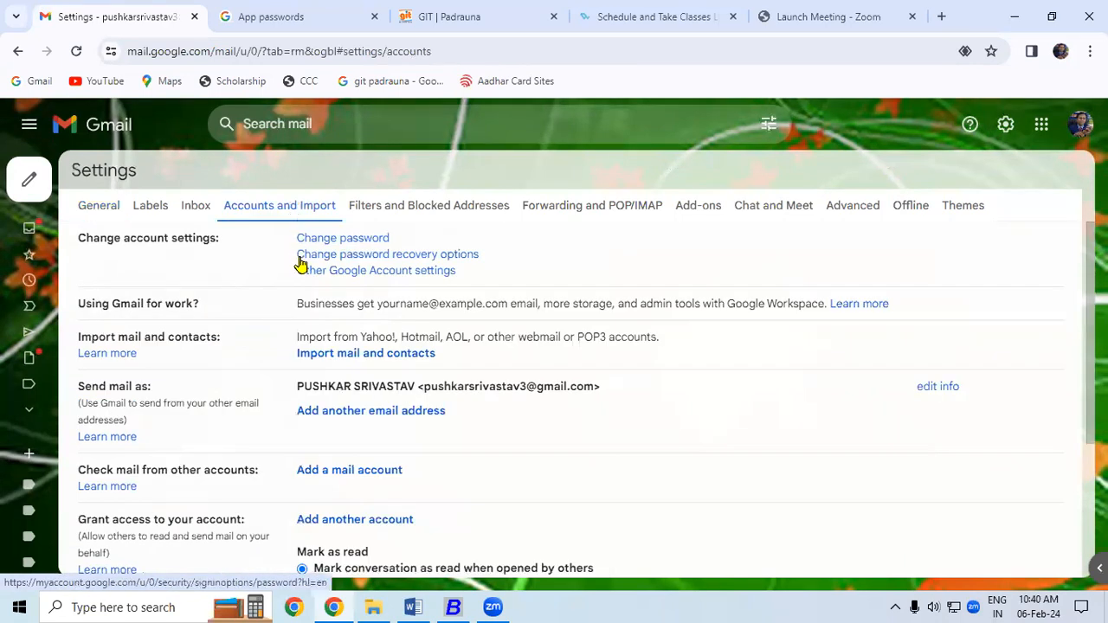
click(347, 272)
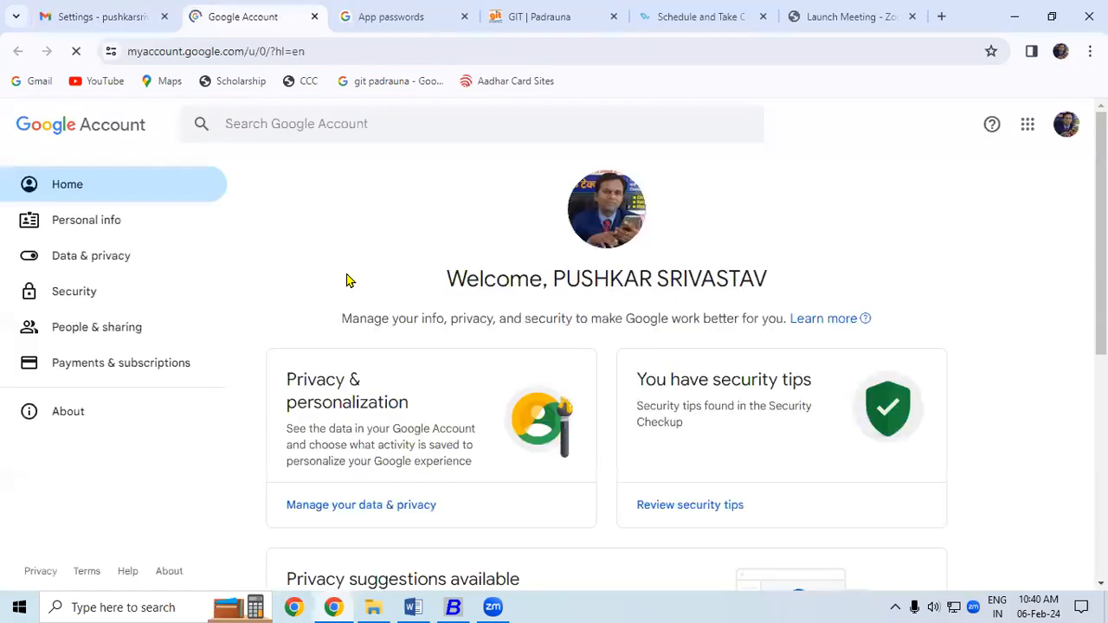
click(73, 295)
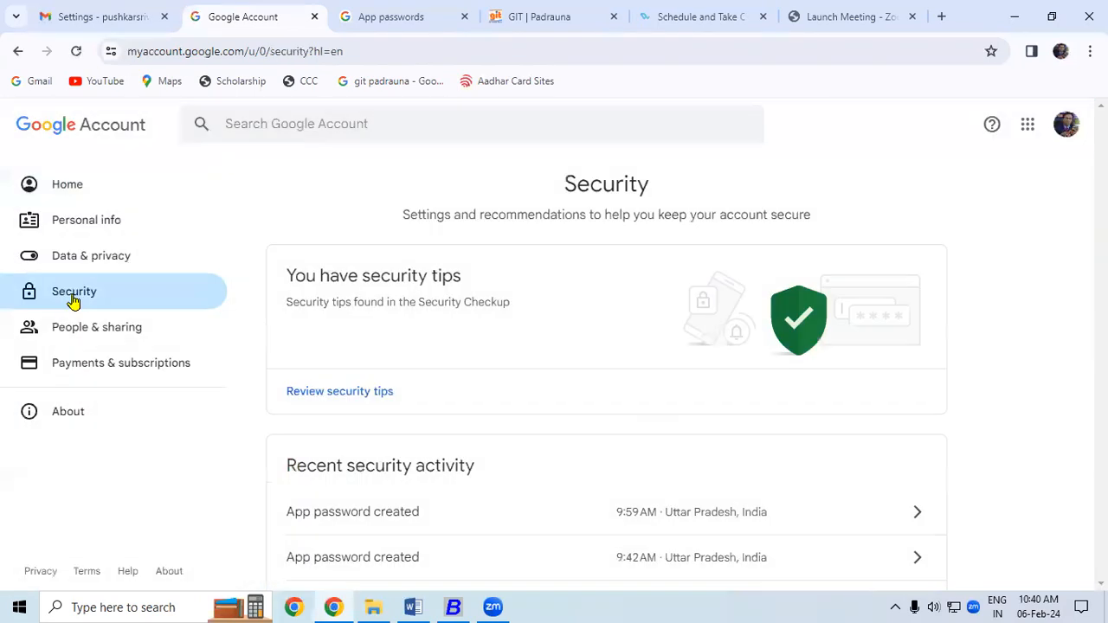
click(412, 603)
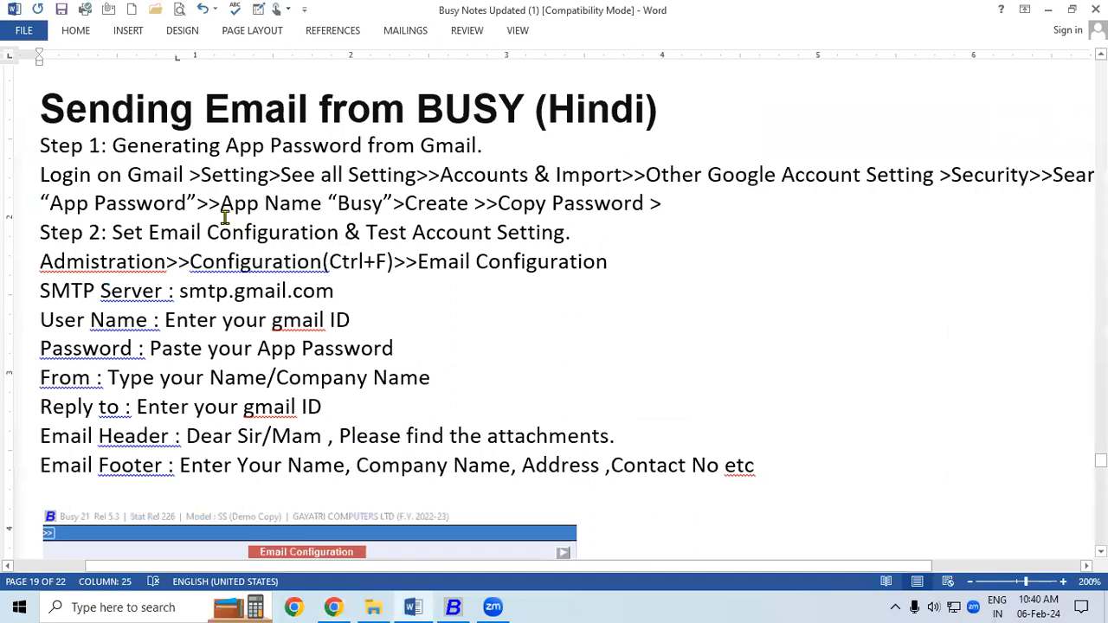
- Highlight the 'Login on Gmail' and 'Setting' steps in the notes, then go back to the browser
drag(41, 175, 171, 176)
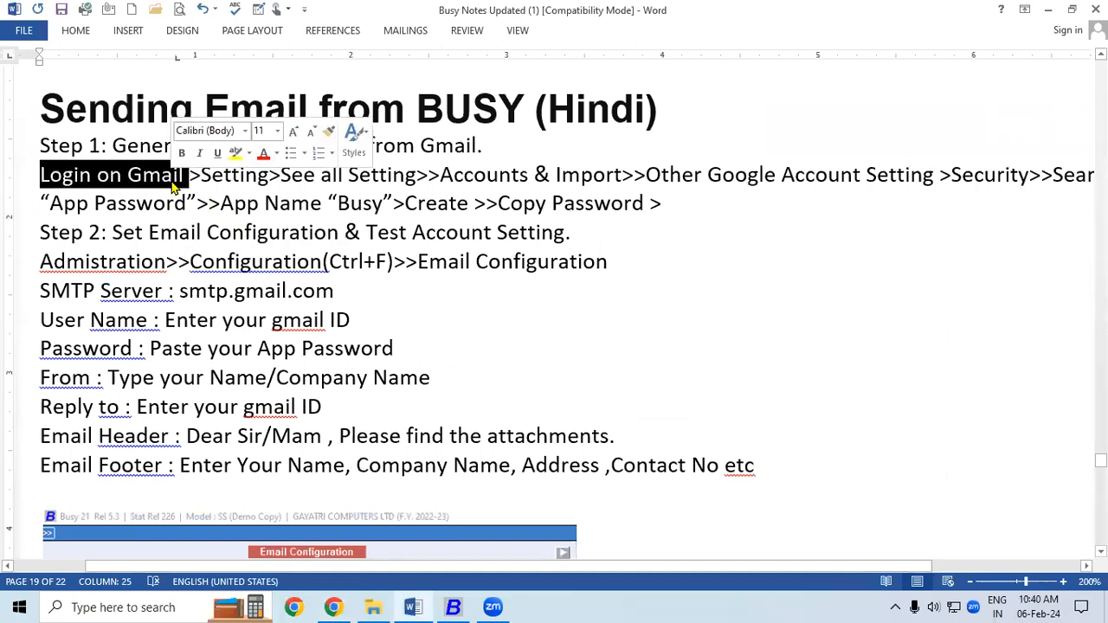
click(201, 176)
drag(238, 177, 261, 177)
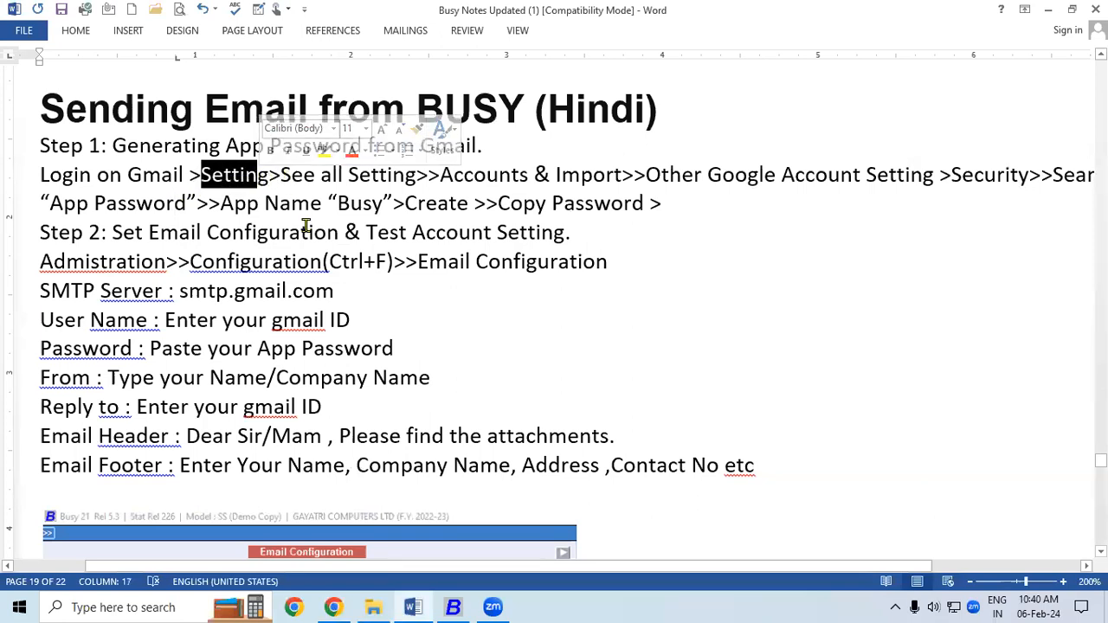
click(333, 607)
- From the inbox, open Other Google Account settings via See all settings > Accounts and Import
click(99, 16)
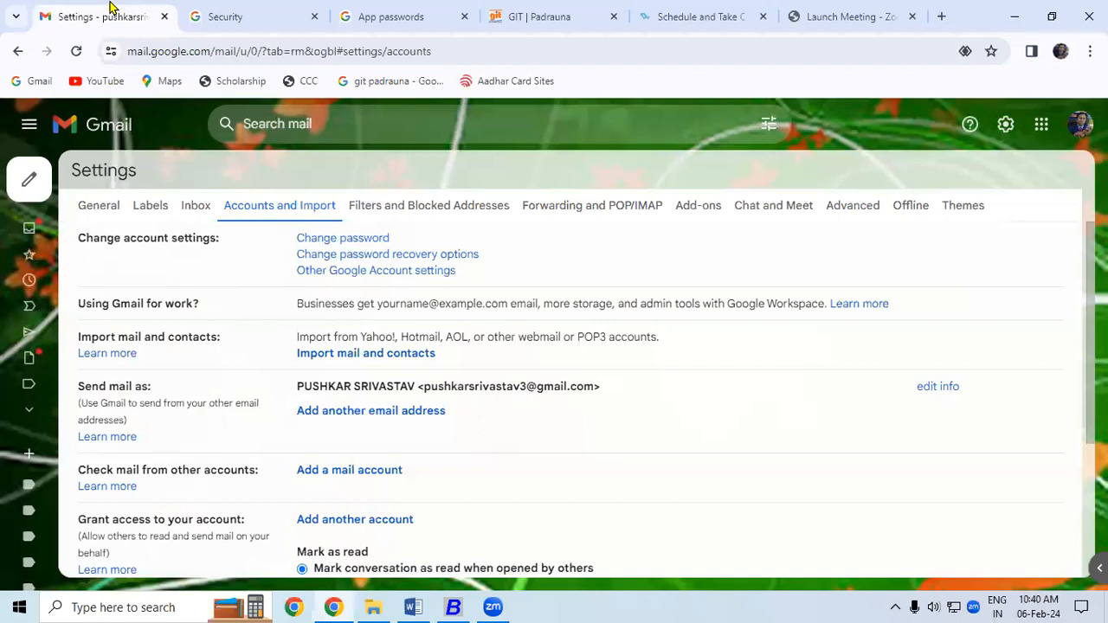
click(61, 229)
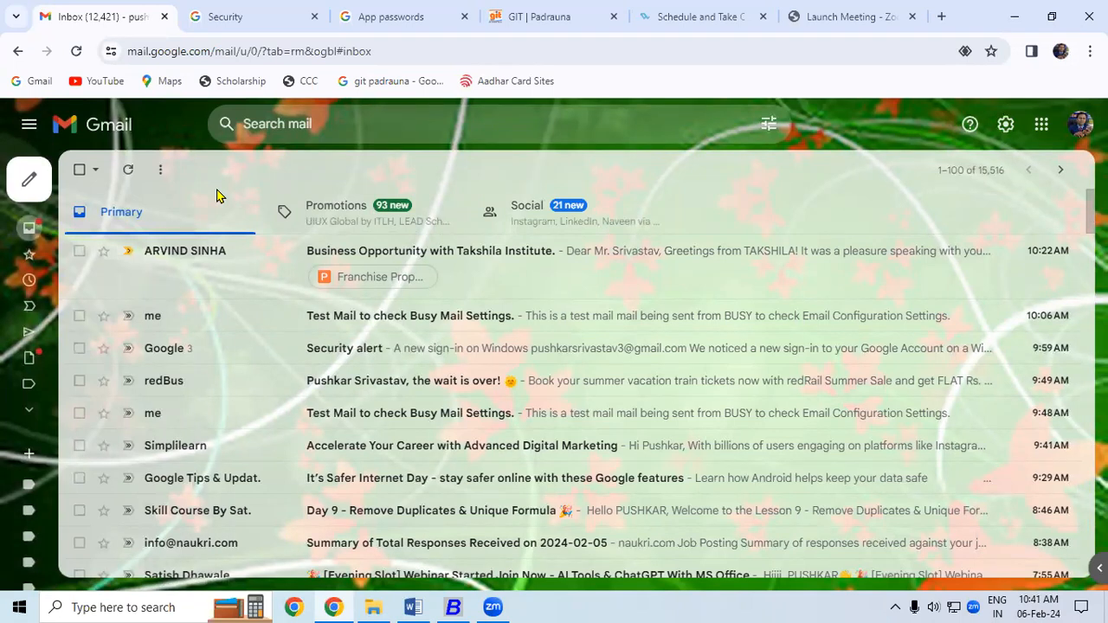
click(1005, 126)
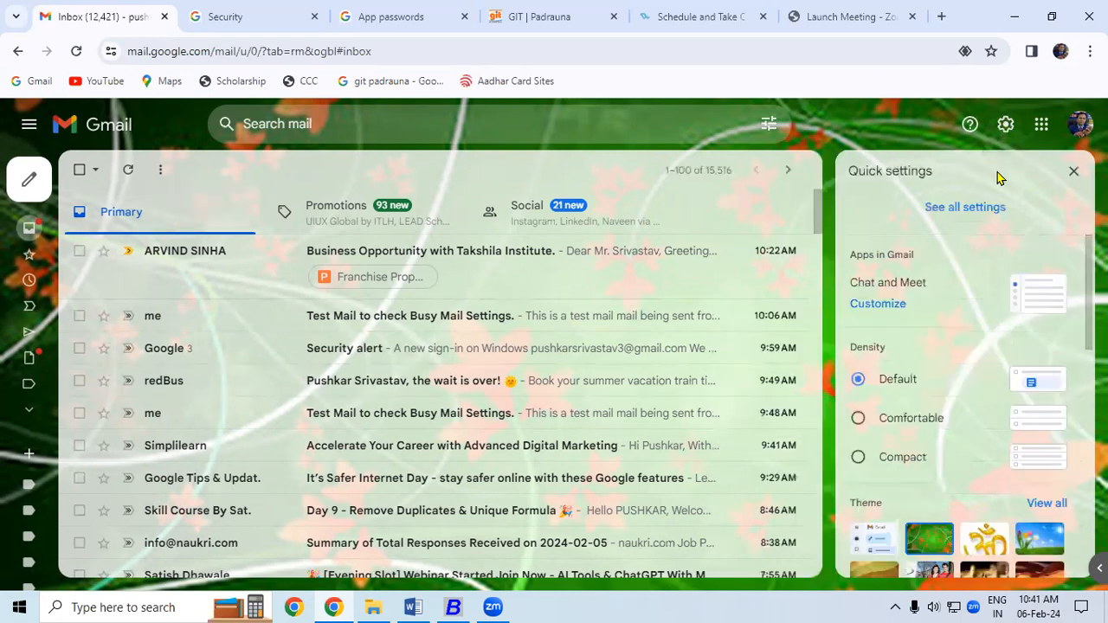
click(964, 208)
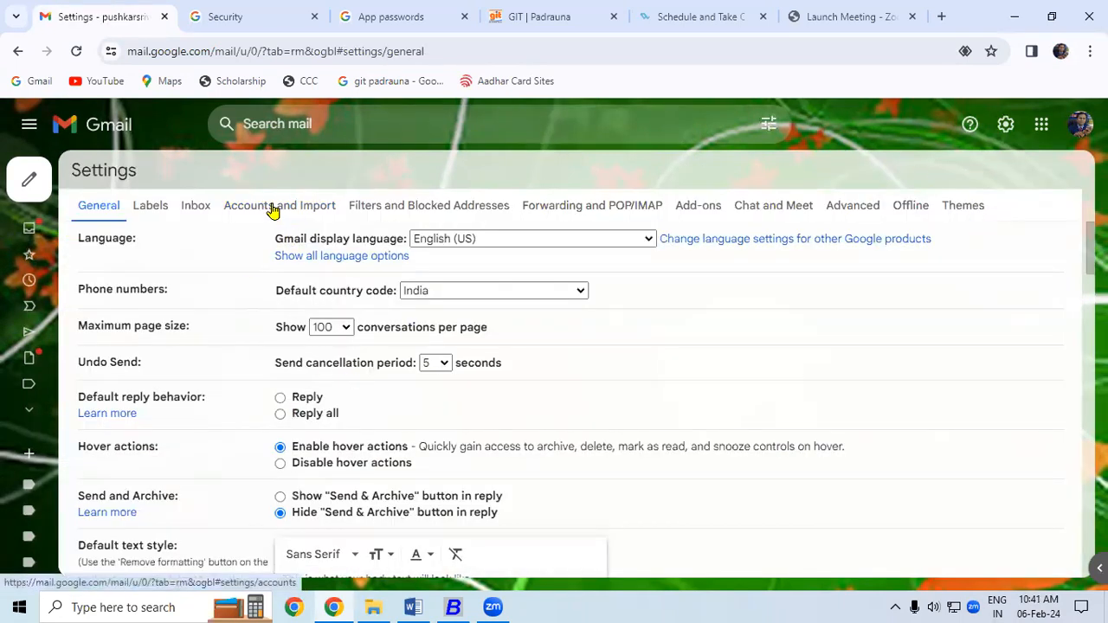
click(273, 208)
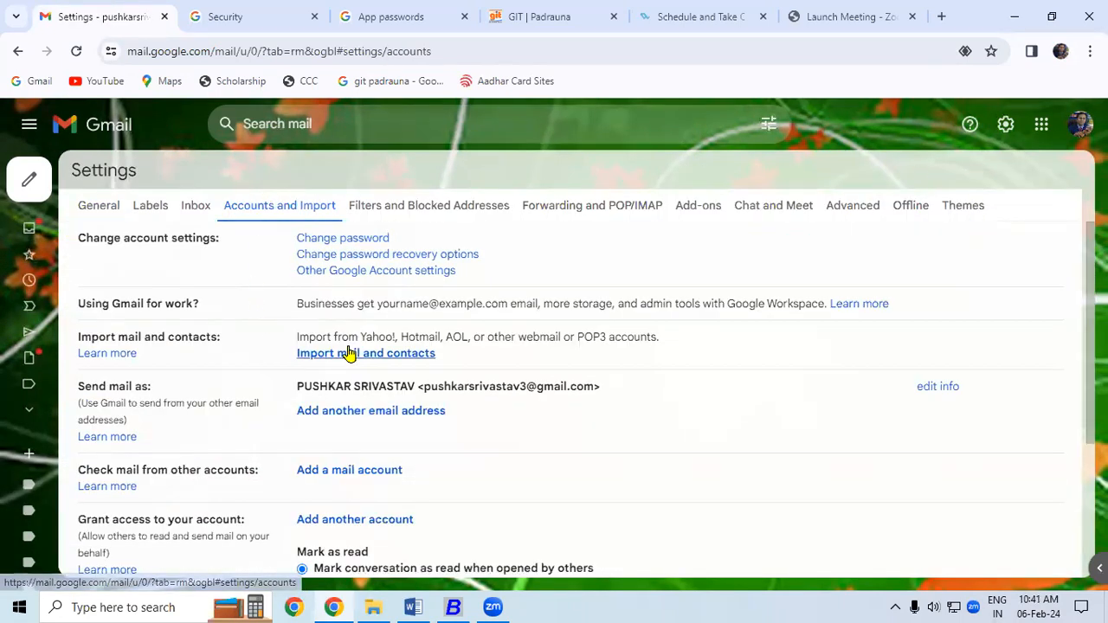
click(362, 272)
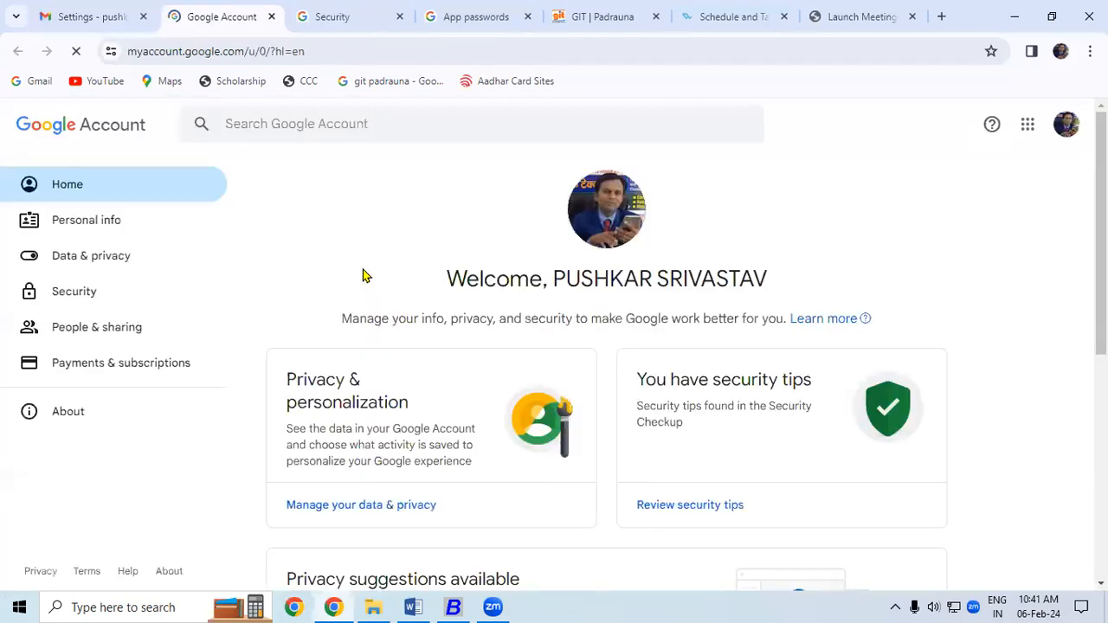
- Search Google Account settings for 'app' and open App passwords, verifying with the account password
click(79, 300)
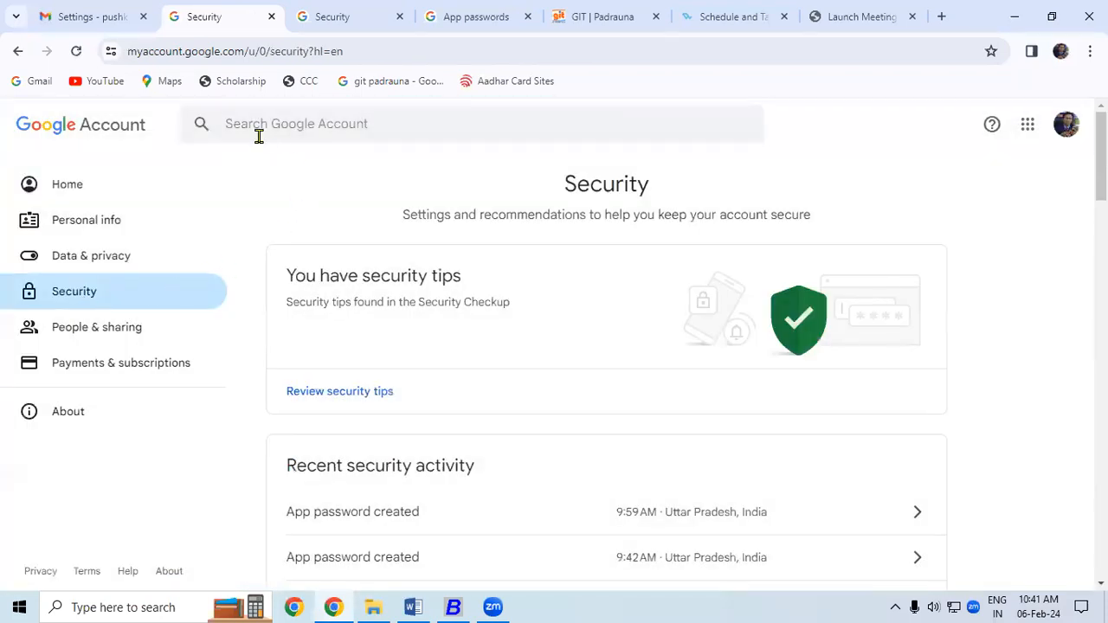
click(252, 131)
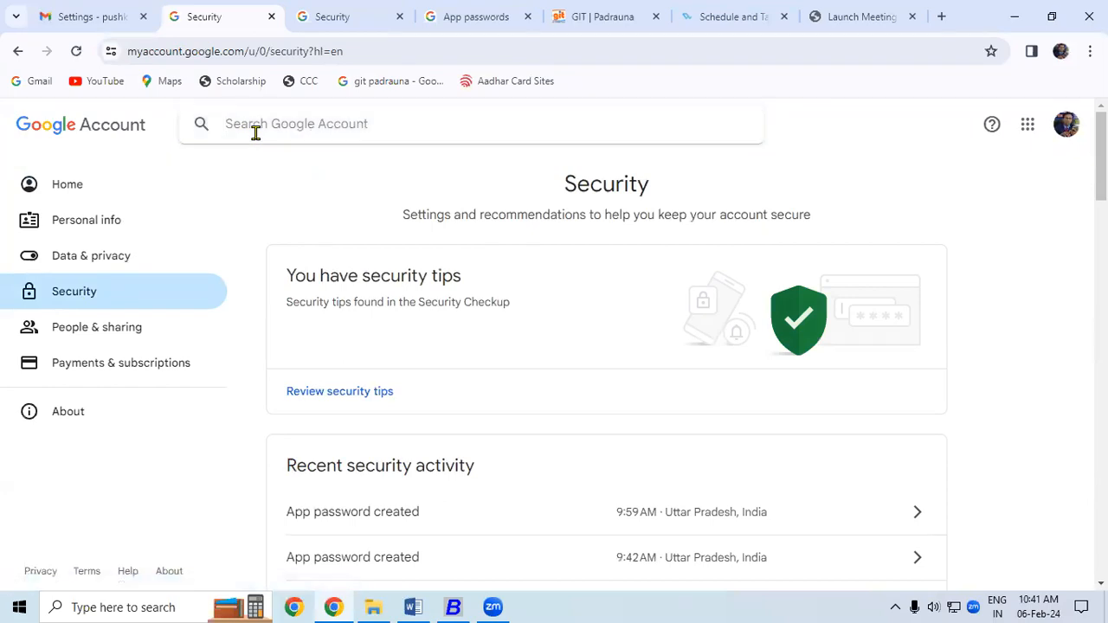
text(a)
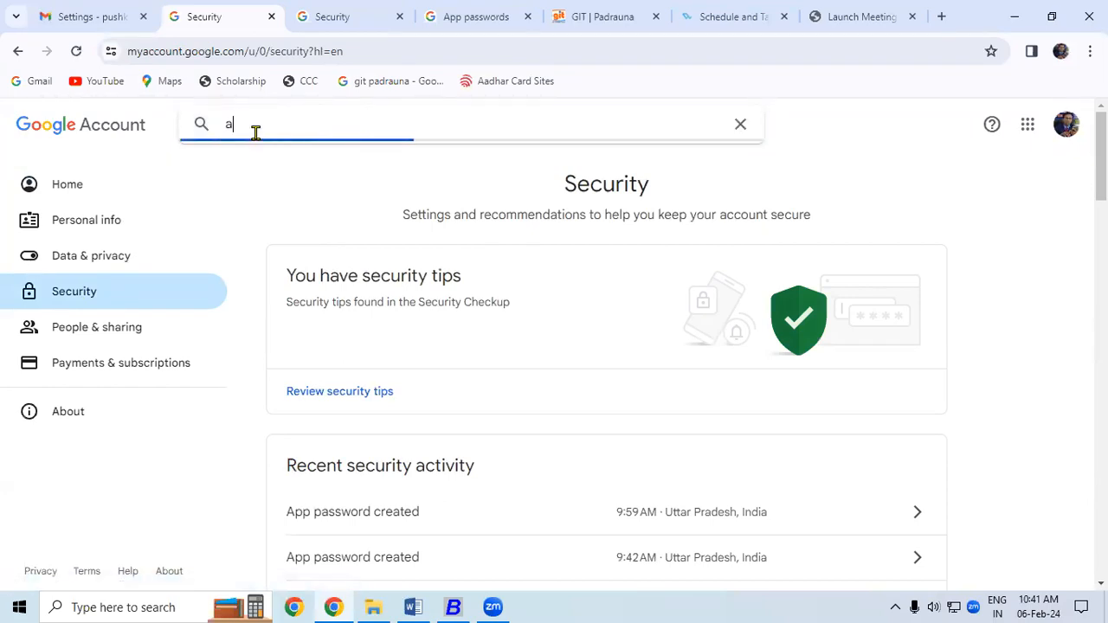
text(pp)
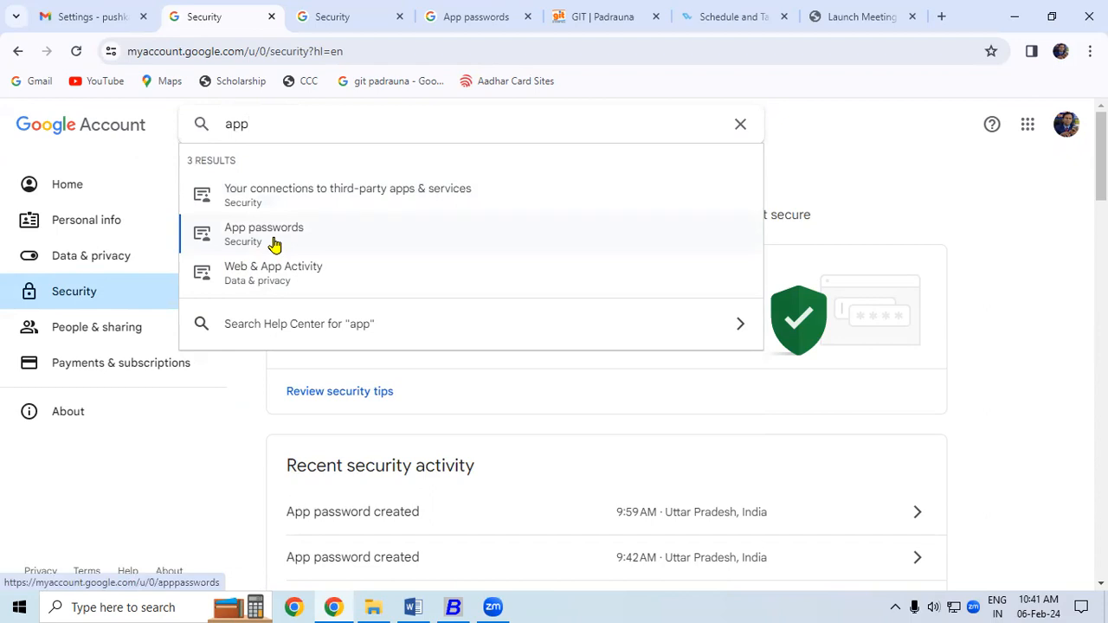
click(273, 245)
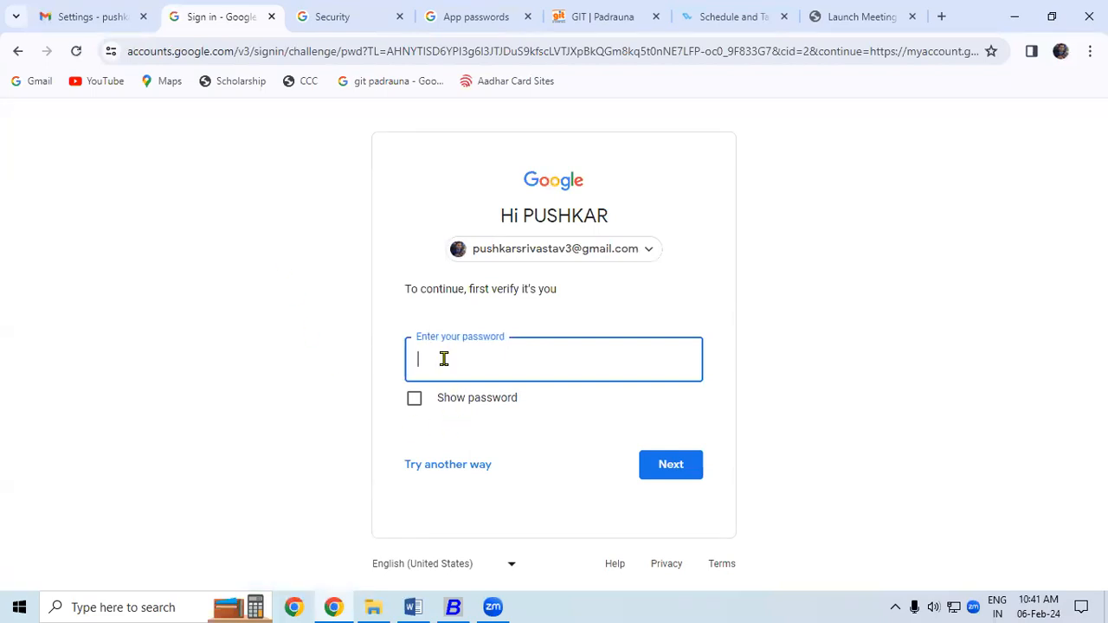
text(••)
text(***)
key(Return)
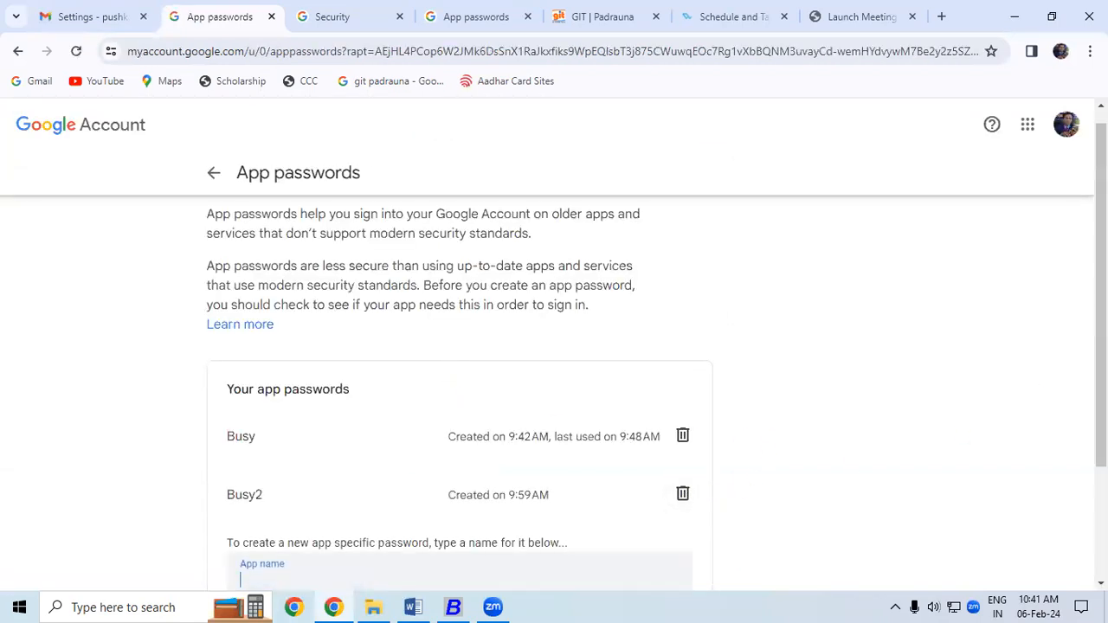
- Revoke the old Busy app passwords and create a new one named 'Busy'
scroll(1080, 468, down, 2)
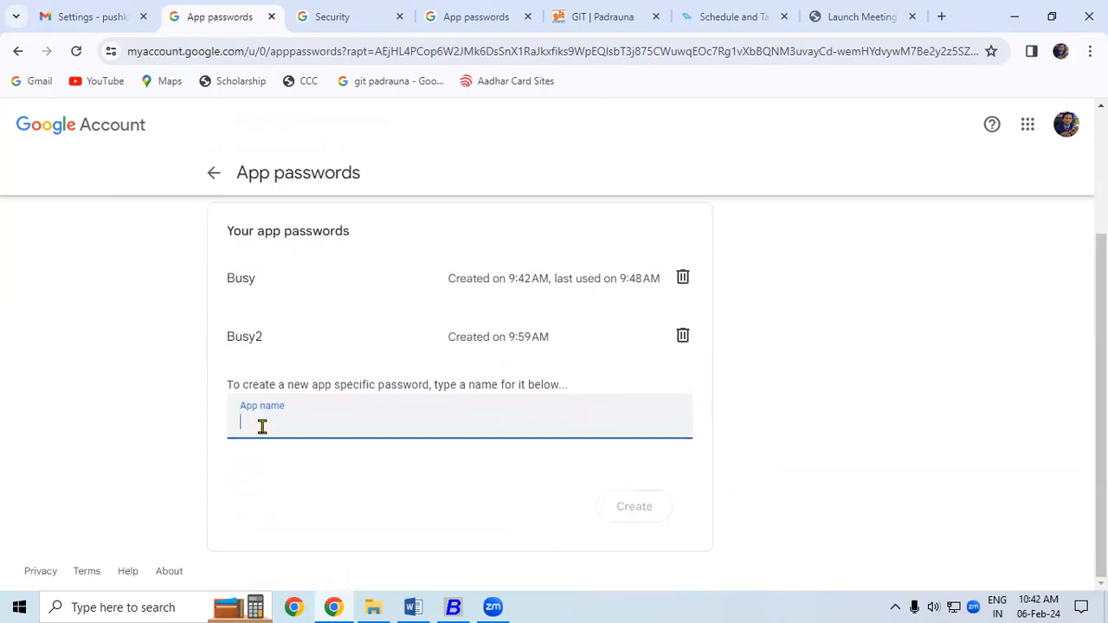
click(681, 335)
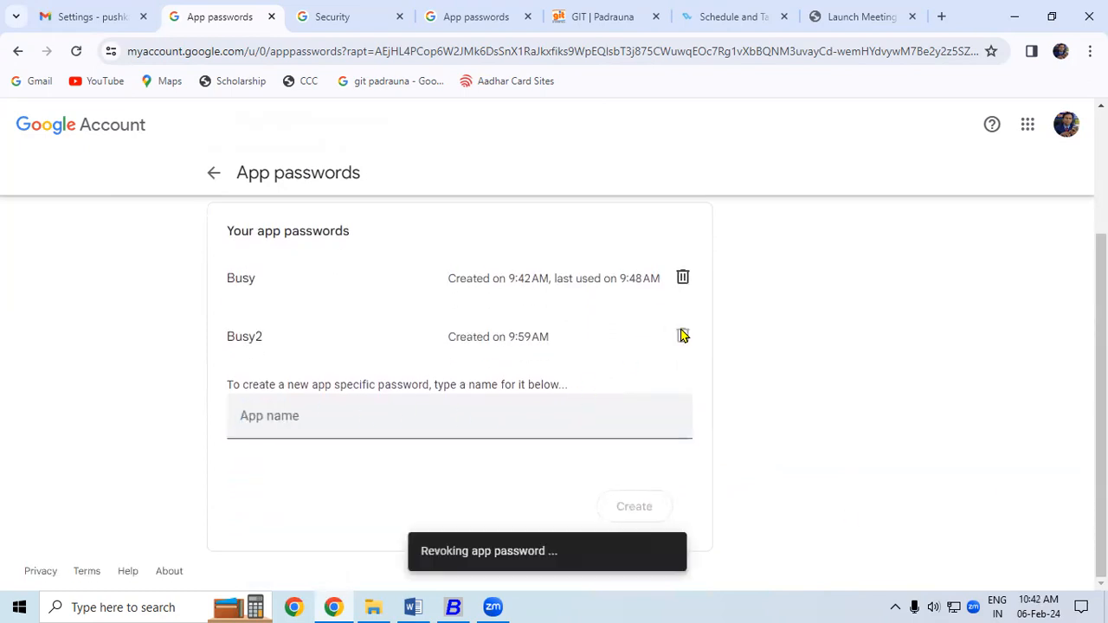
click(681, 335)
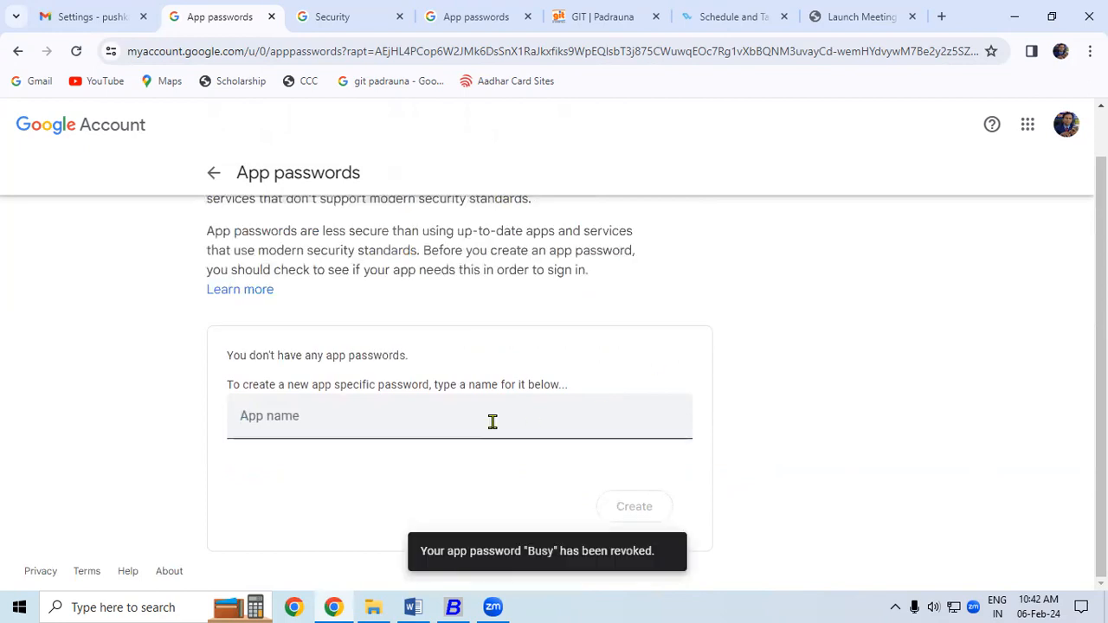
click(245, 421)
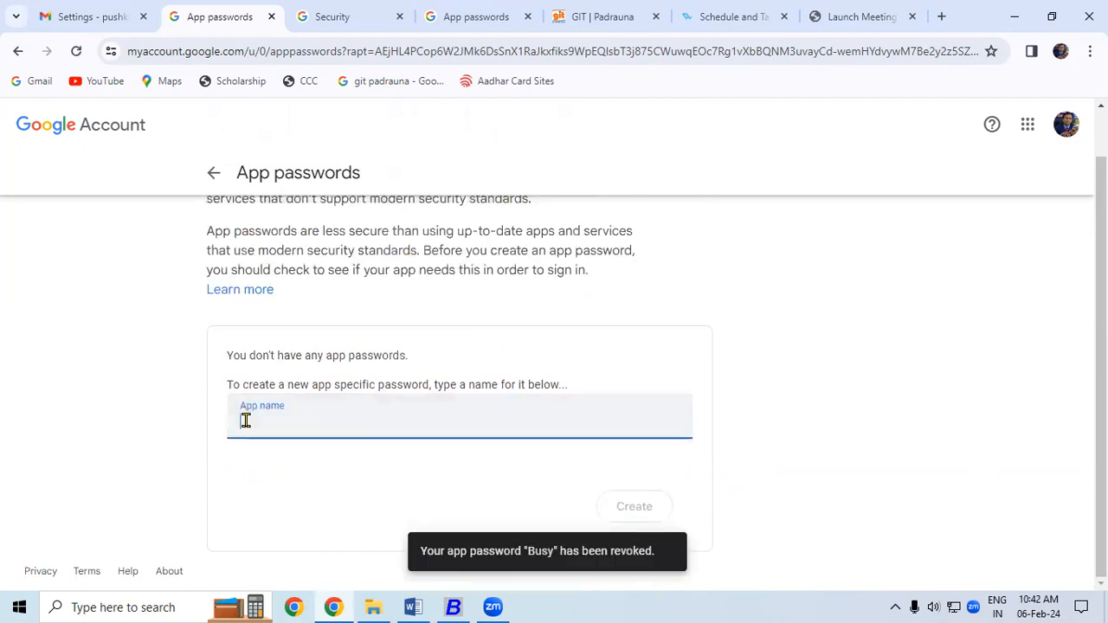
text(Busy)
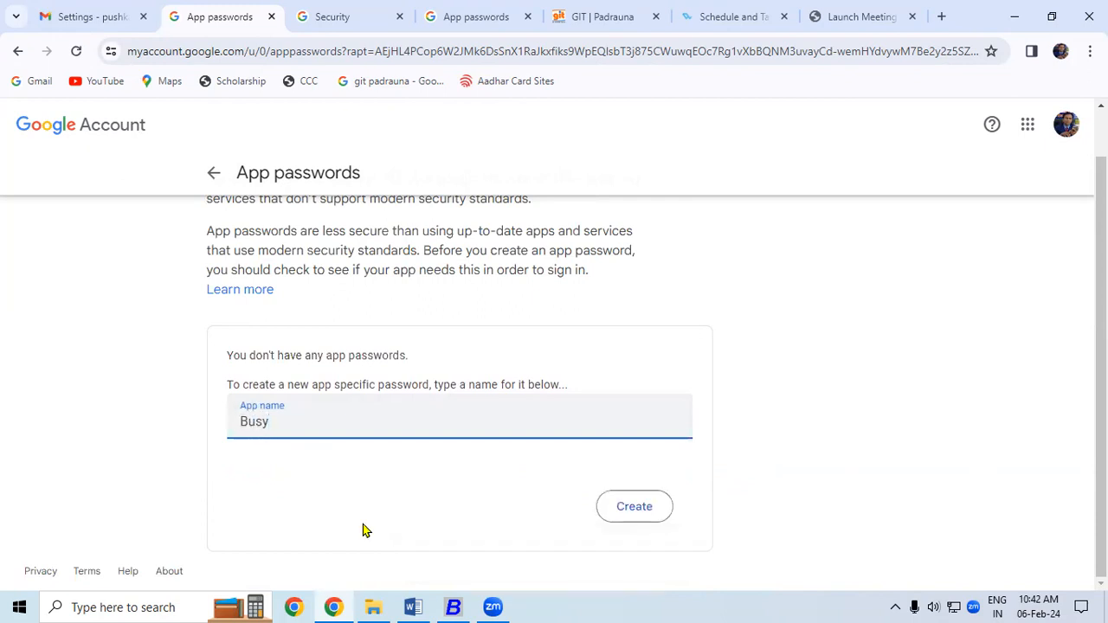
click(627, 507)
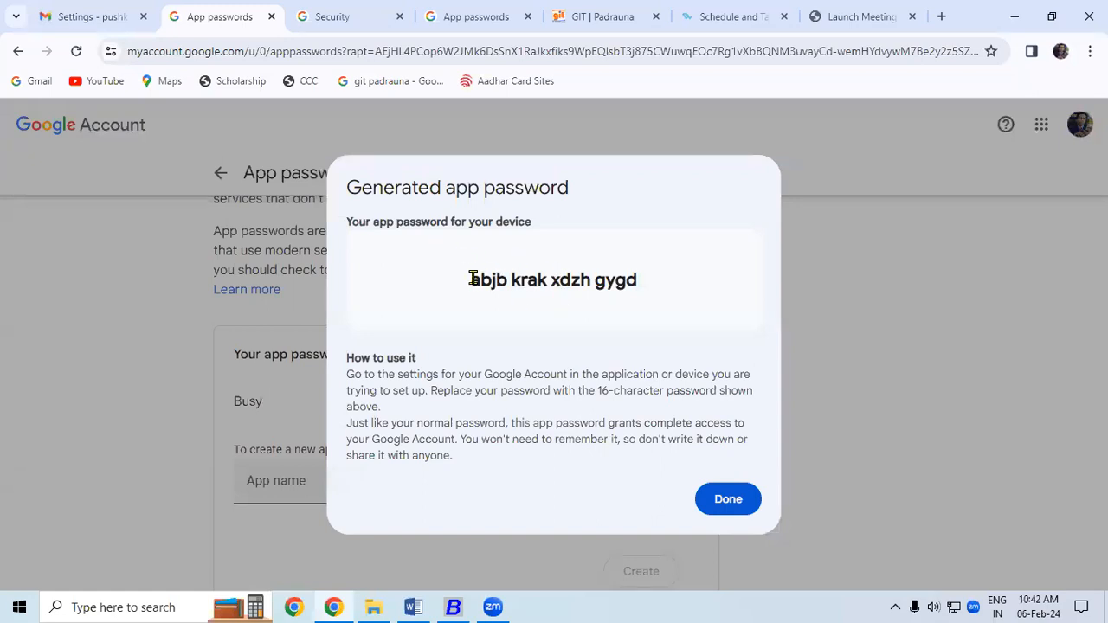
- Select and copy the newly generated 16-character app password
drag(470, 279, 638, 280)
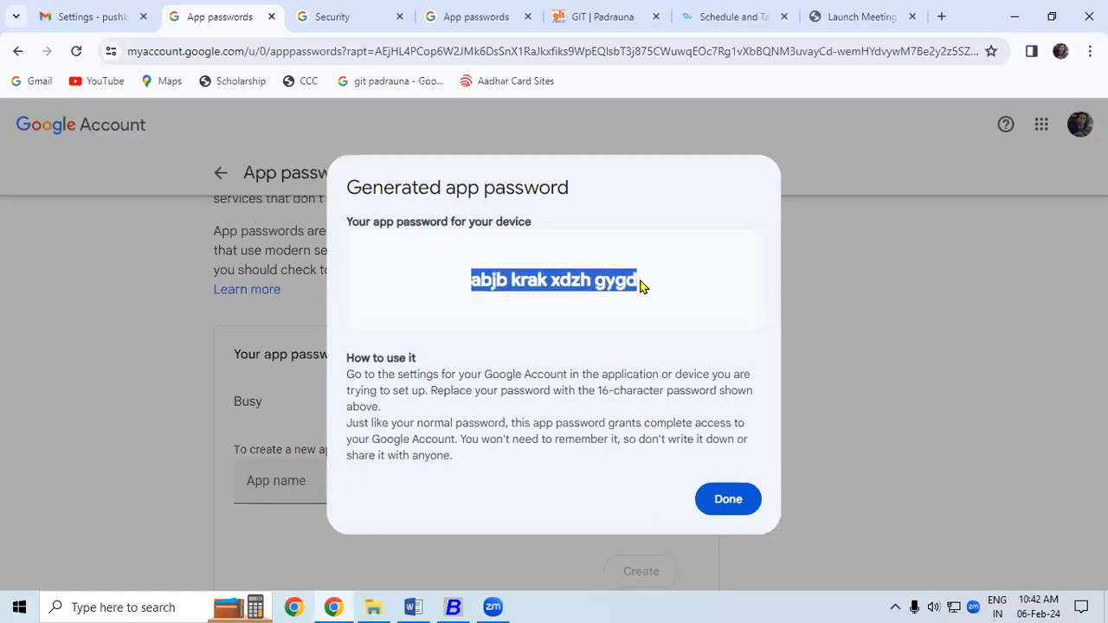
right_click(609, 281)
click(637, 300)
click(452, 607)
click(333, 607)
- Copy the app password again, then close the current BUSY company without backing it up
right_click(514, 289)
click(539, 298)
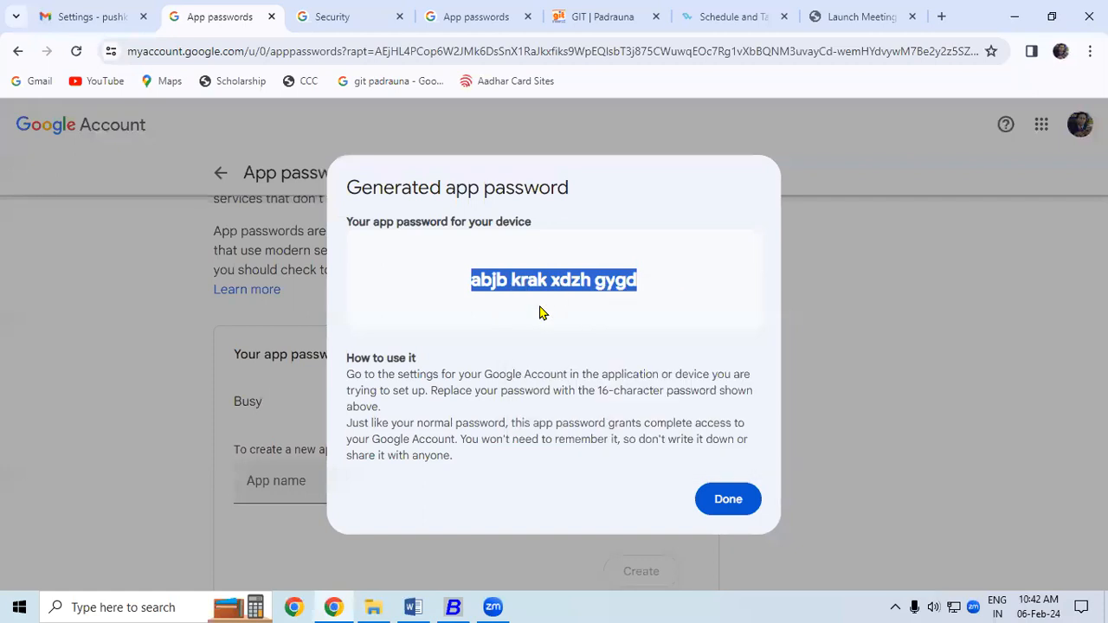
click(452, 607)
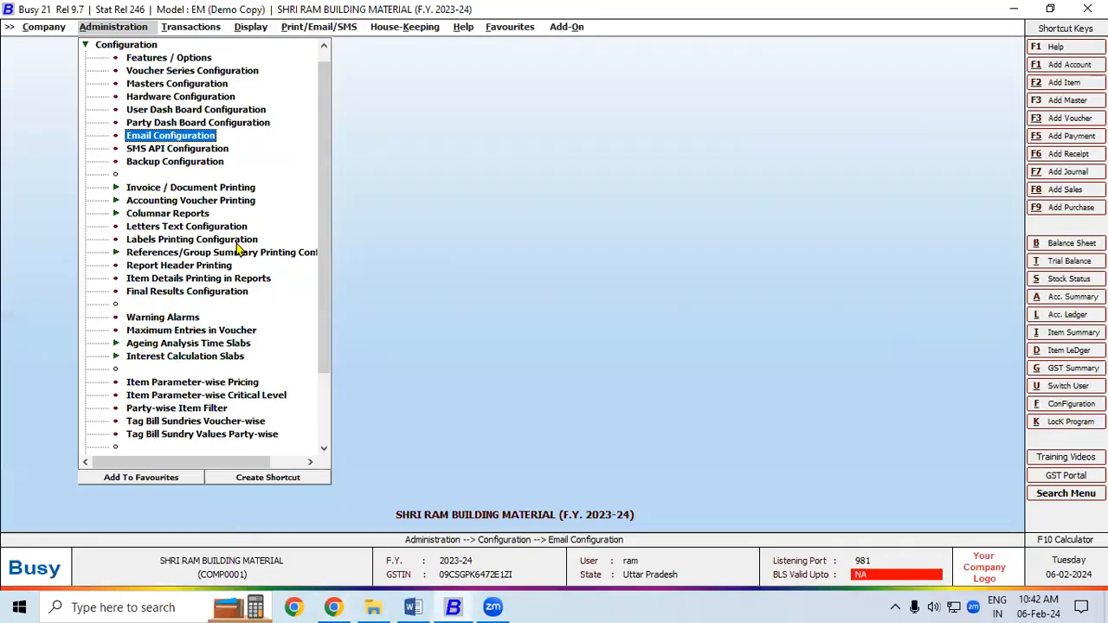
click(86, 46)
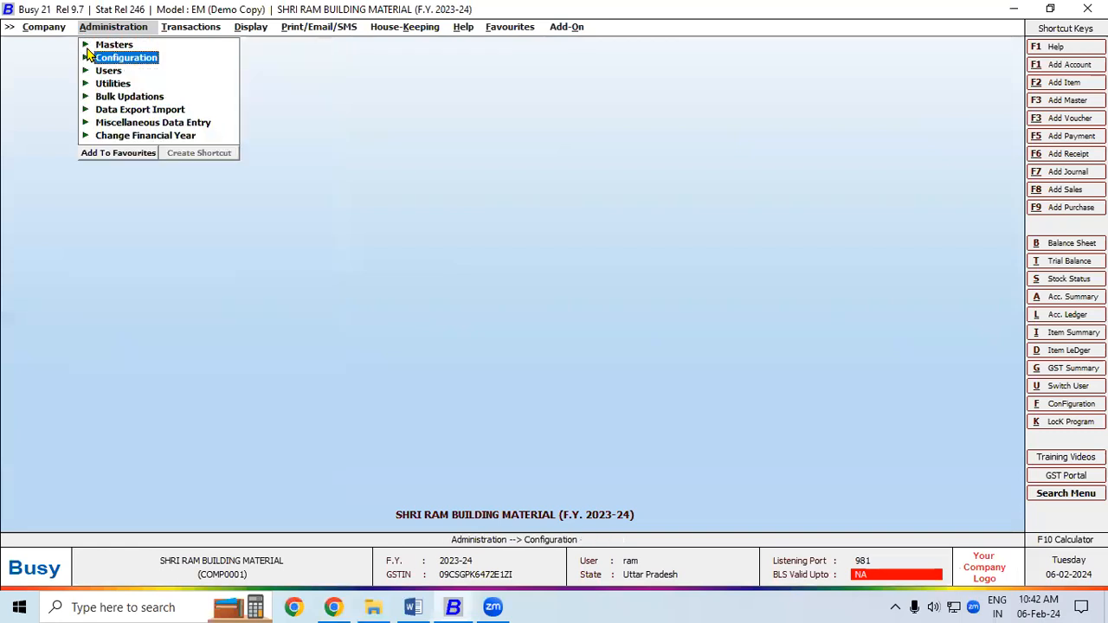
click(43, 28)
click(57, 45)
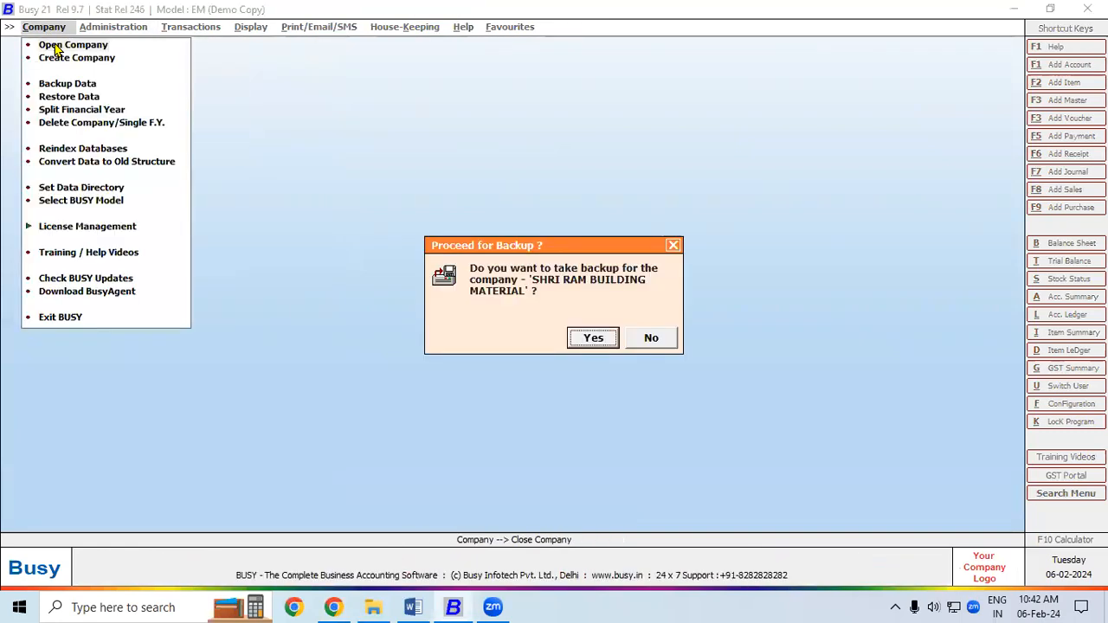
click(651, 340)
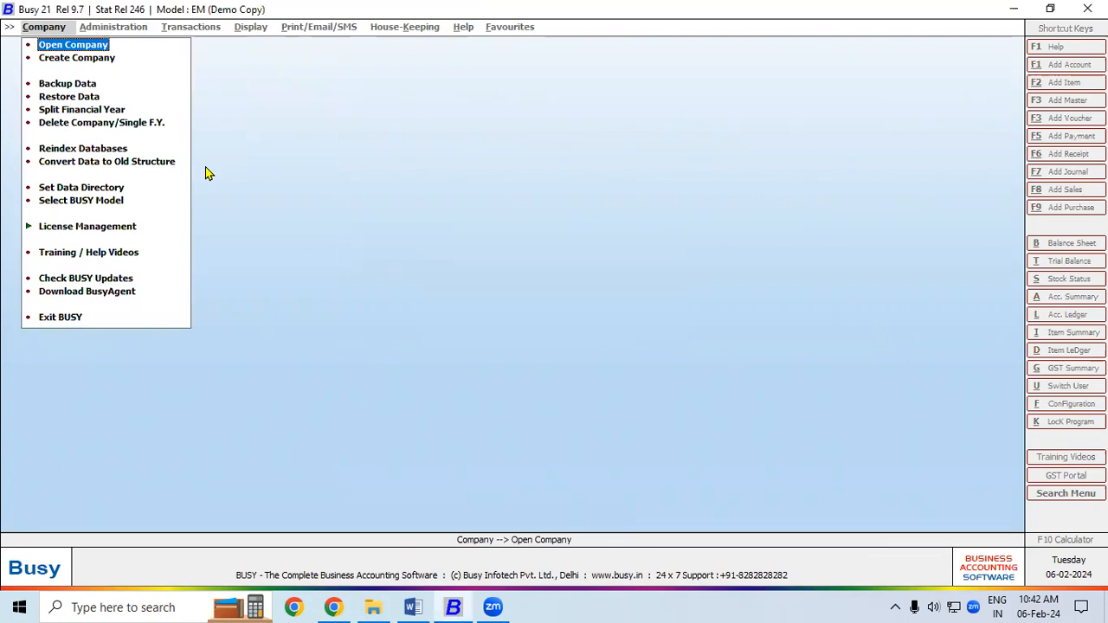
- Open SHRI RAM BUILDING MATERIAL 10.1 and log in with the user name and password
click(72, 45)
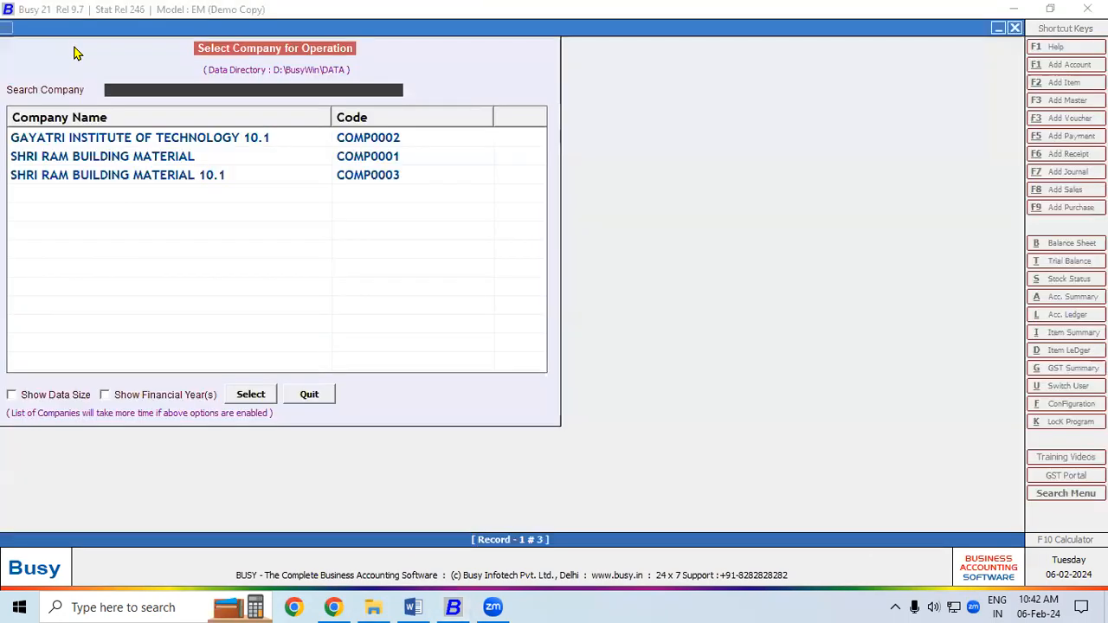
double_click(113, 176)
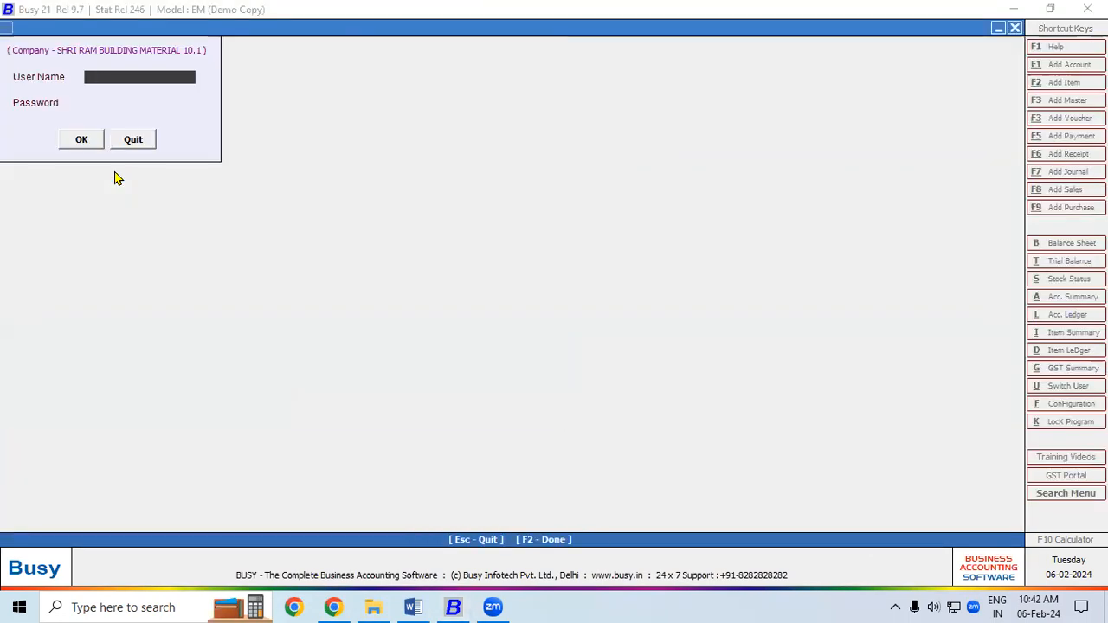
text(Ram)
key(Return)
text(**)
key(Return)
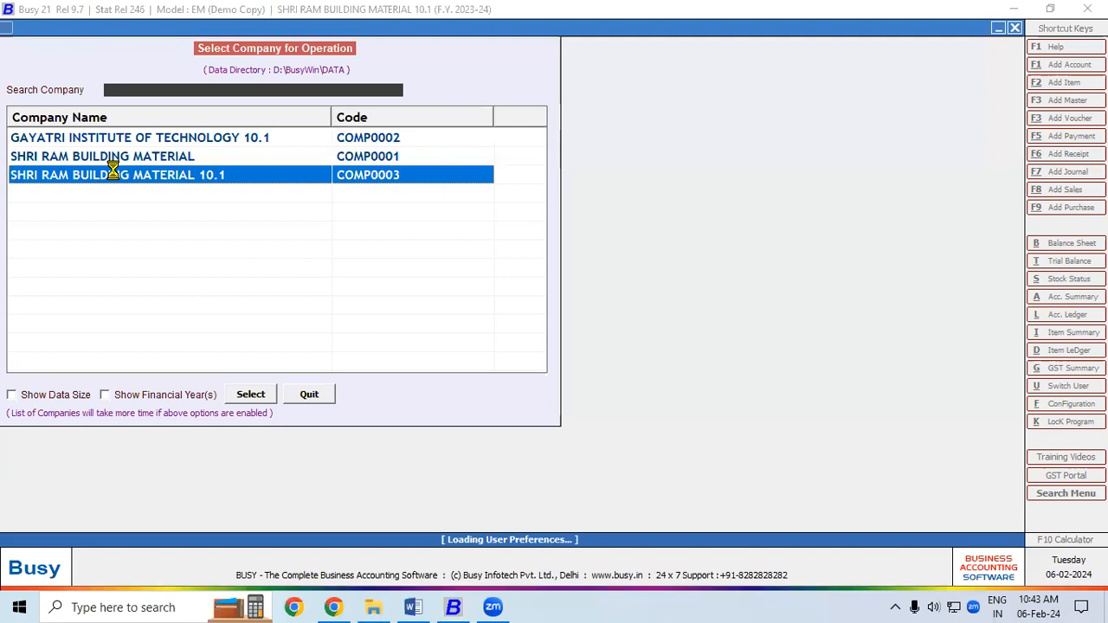
key(Right)
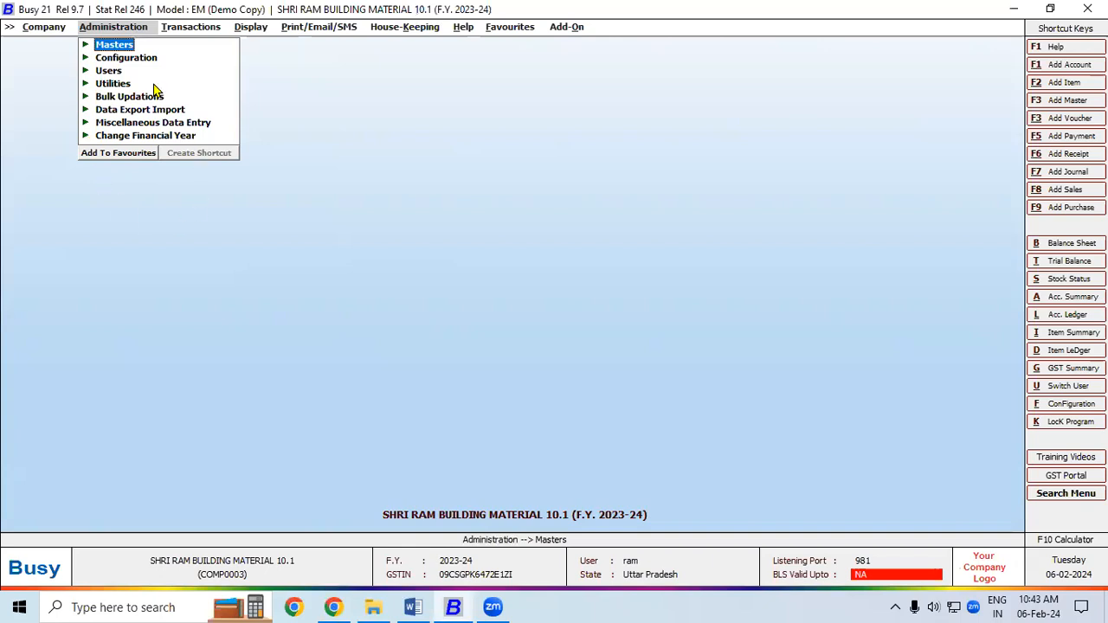
- Open Email Configuration under Administration > Configuration and select the SMTP Server field
click(144, 58)
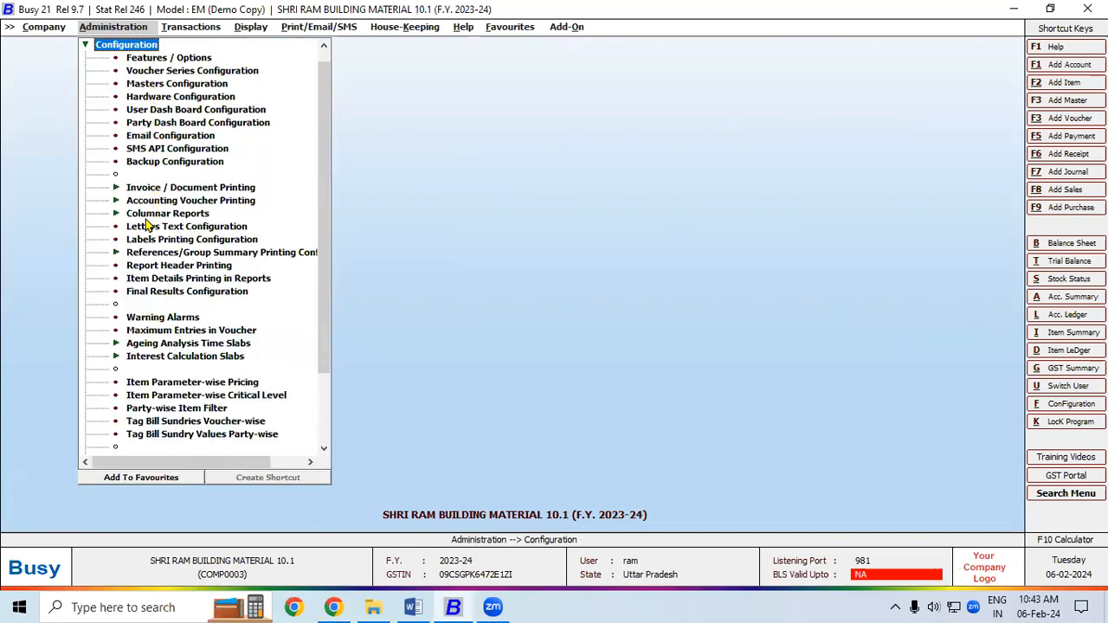
click(154, 136)
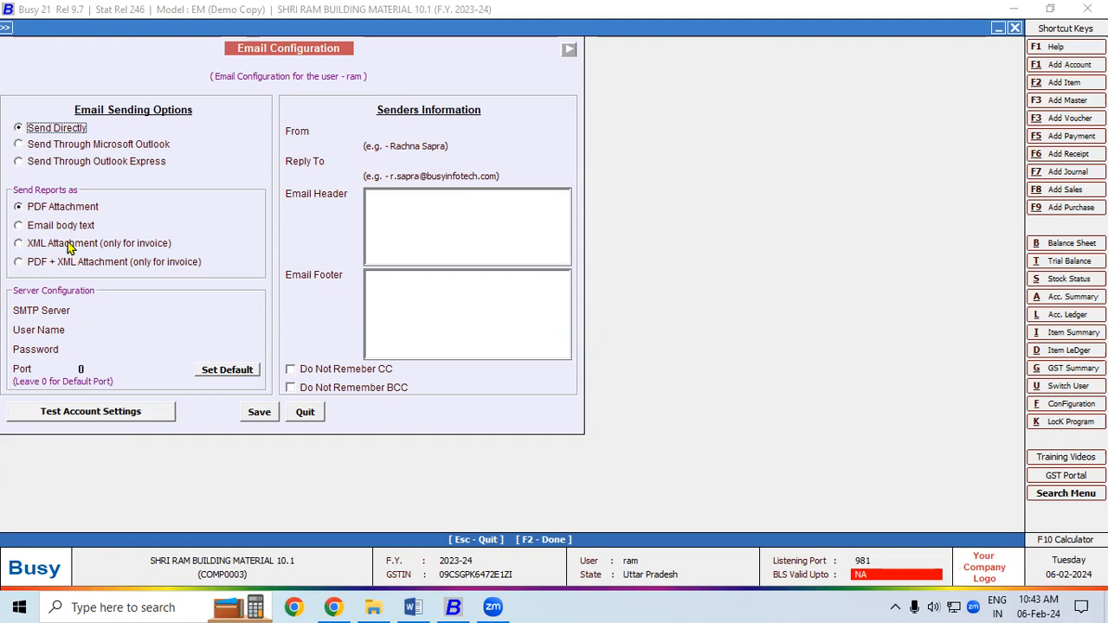
click(50, 314)
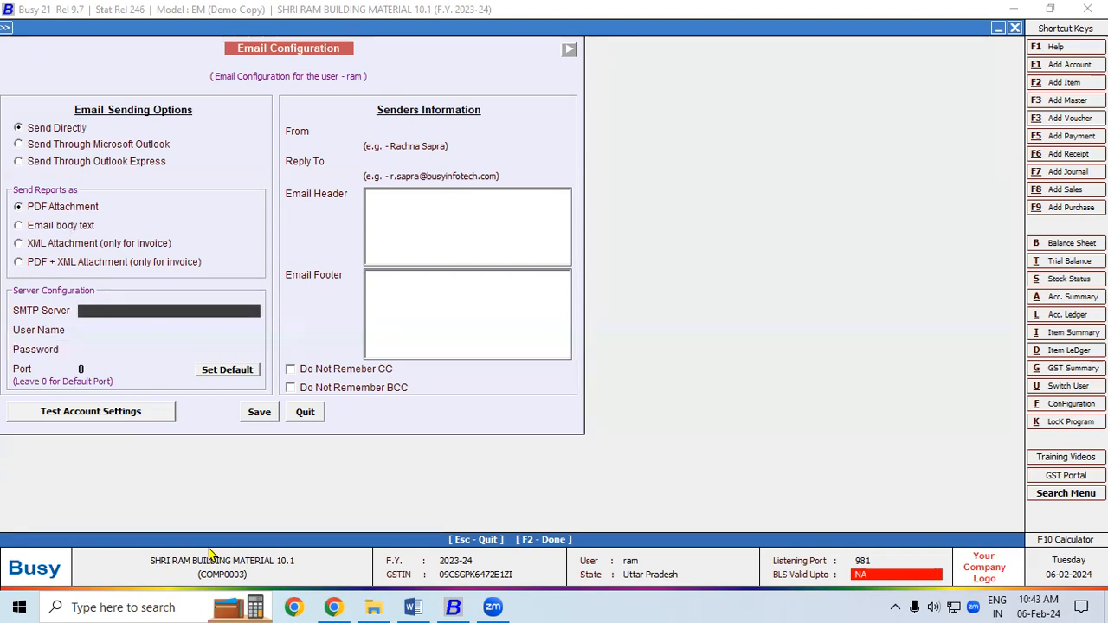
click(412, 607)
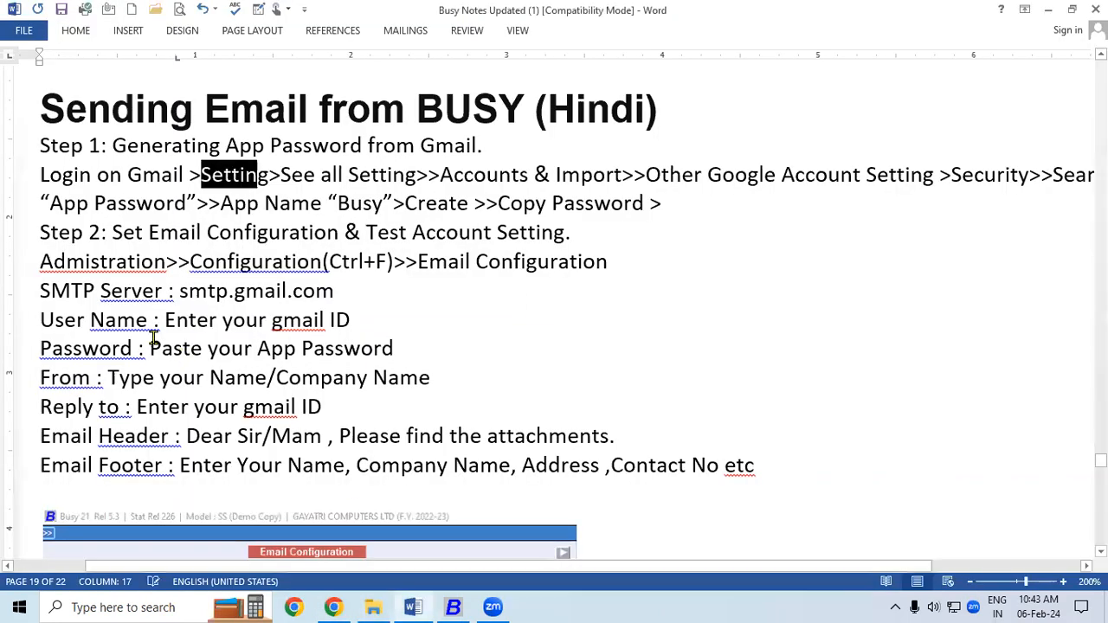
- Select smtp.gmail.com next to SMTP Server in the notes to copy it
drag(179, 292, 333, 292)
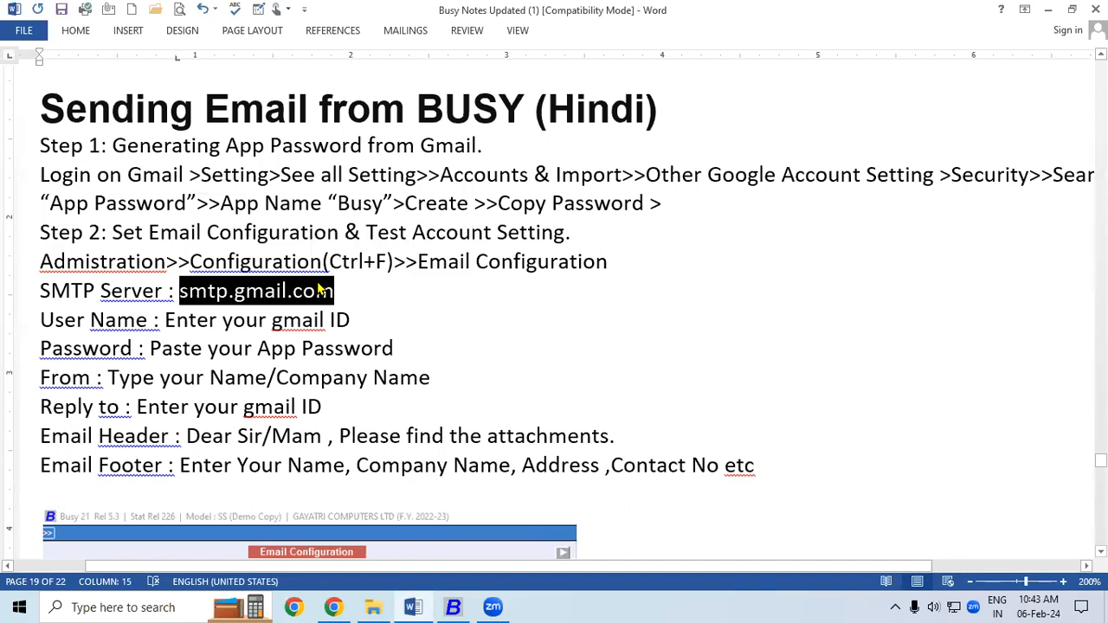
- Paste smtp.gmail.com as the SMTP server and enter the Gmail address as the user name
click(452, 607)
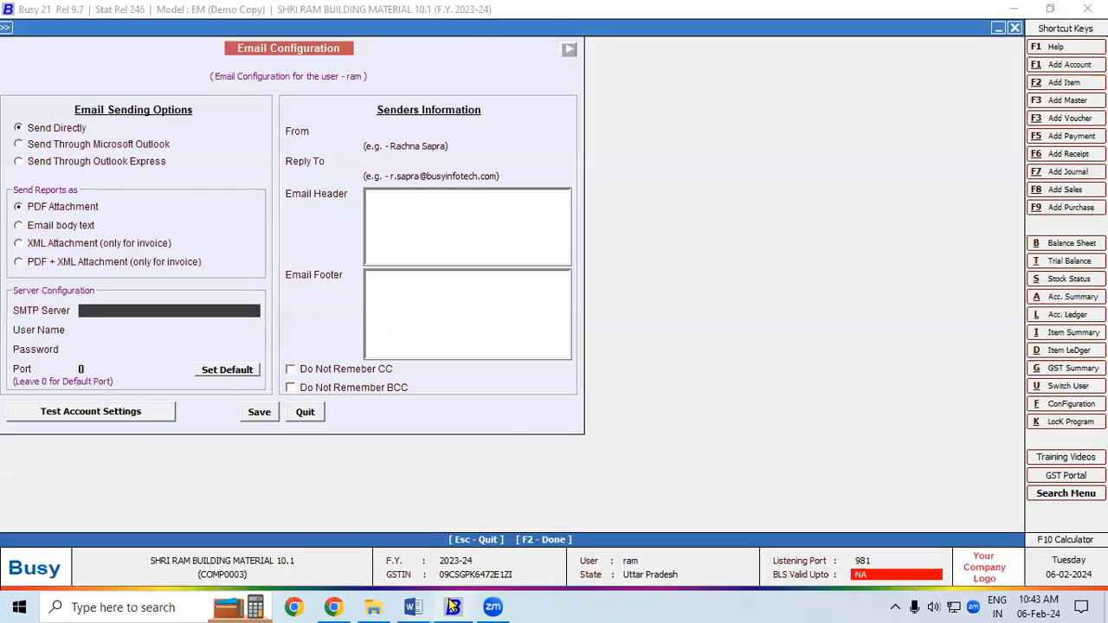
key(ctrl+v)
key(Return)
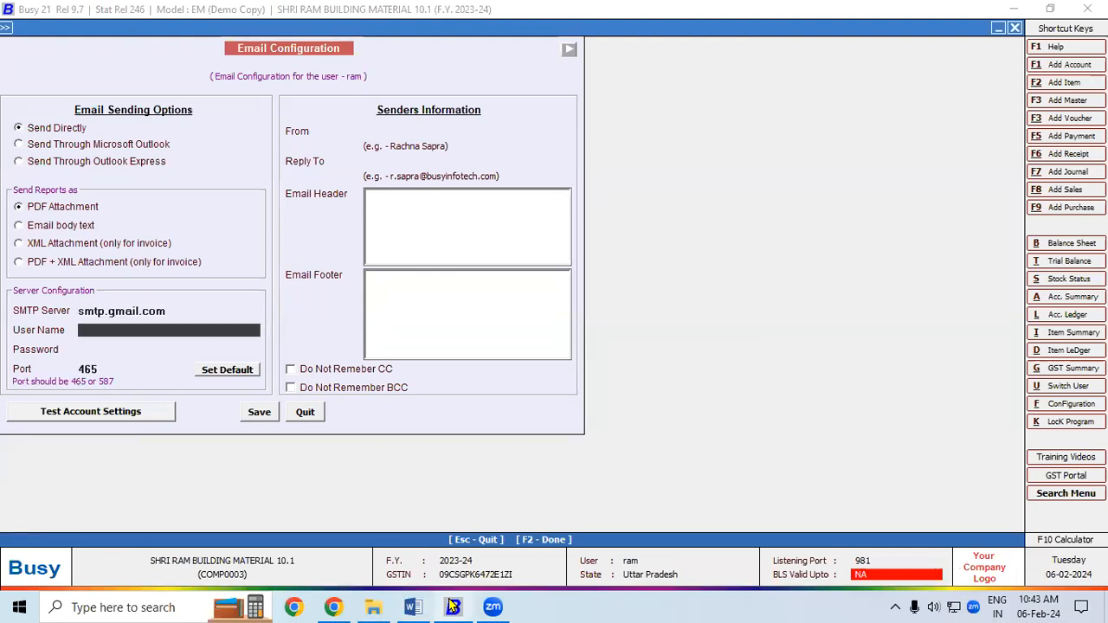
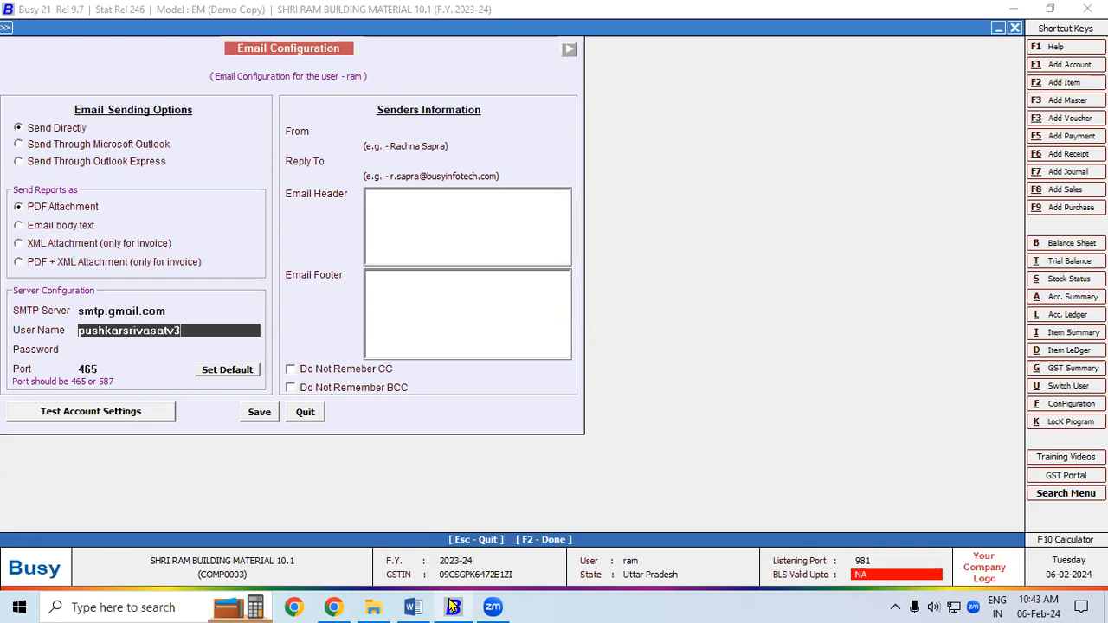
key(Return)
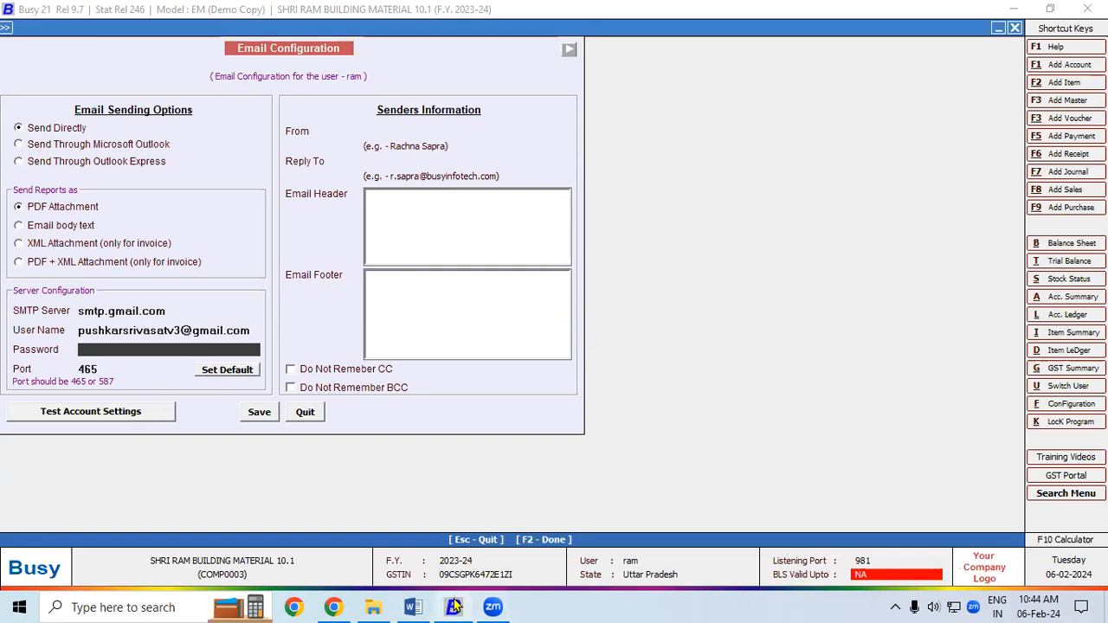
- Copy the generated app password from the browser and paste it into the Password field
click(334, 607)
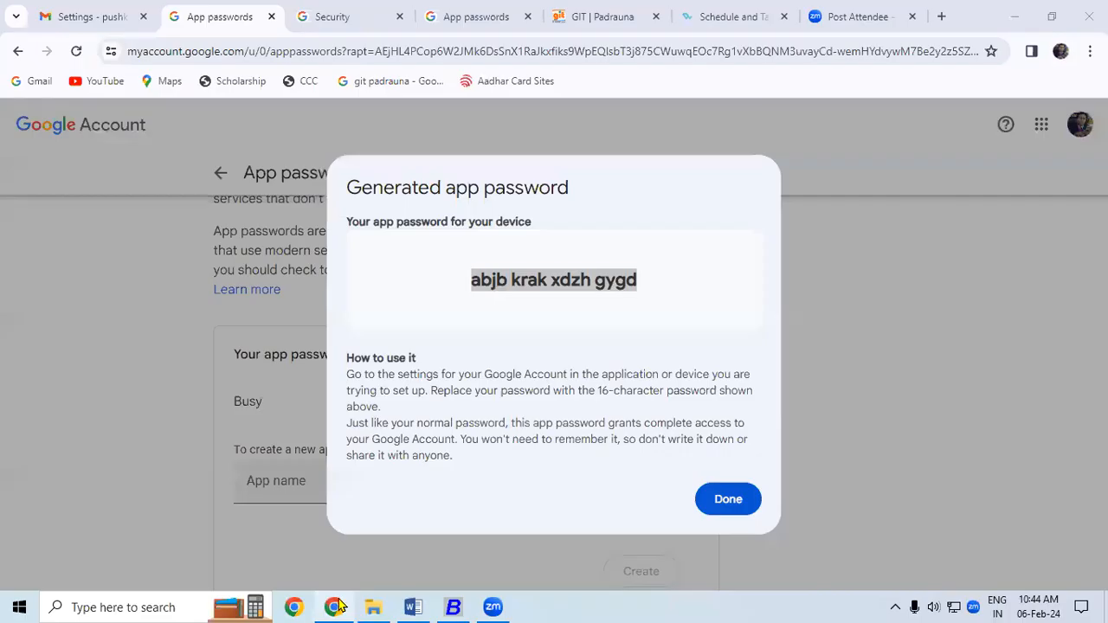
right_click(538, 280)
click(567, 296)
click(452, 607)
key(ctrl+v)
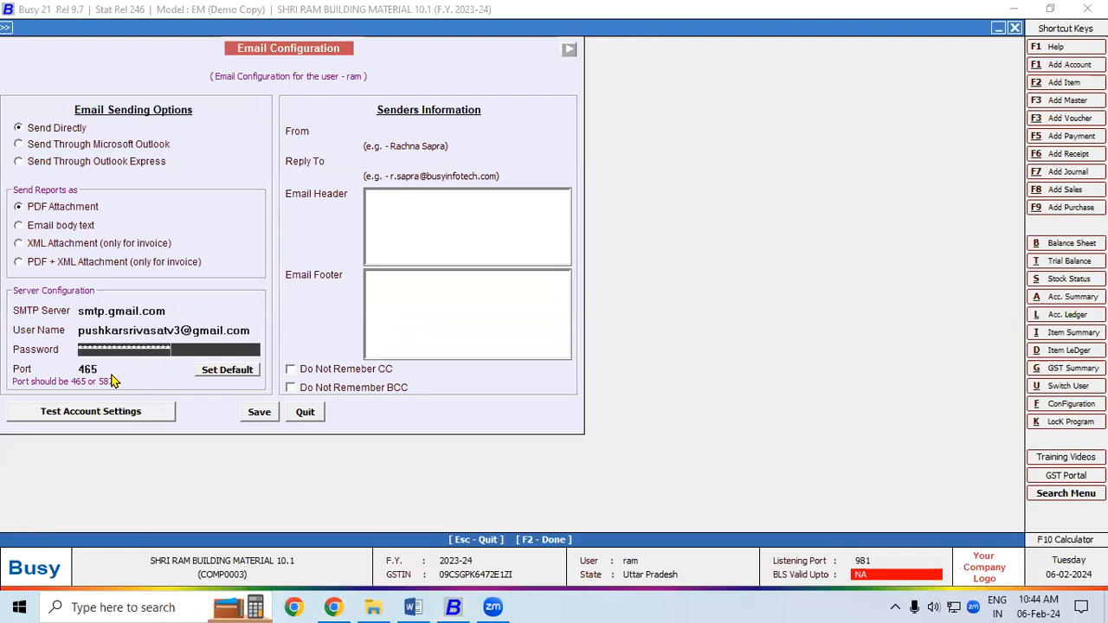
- Set the sender name to Gayatri Institute of Technology and enter the reply-to Gmail address
click(97, 367)
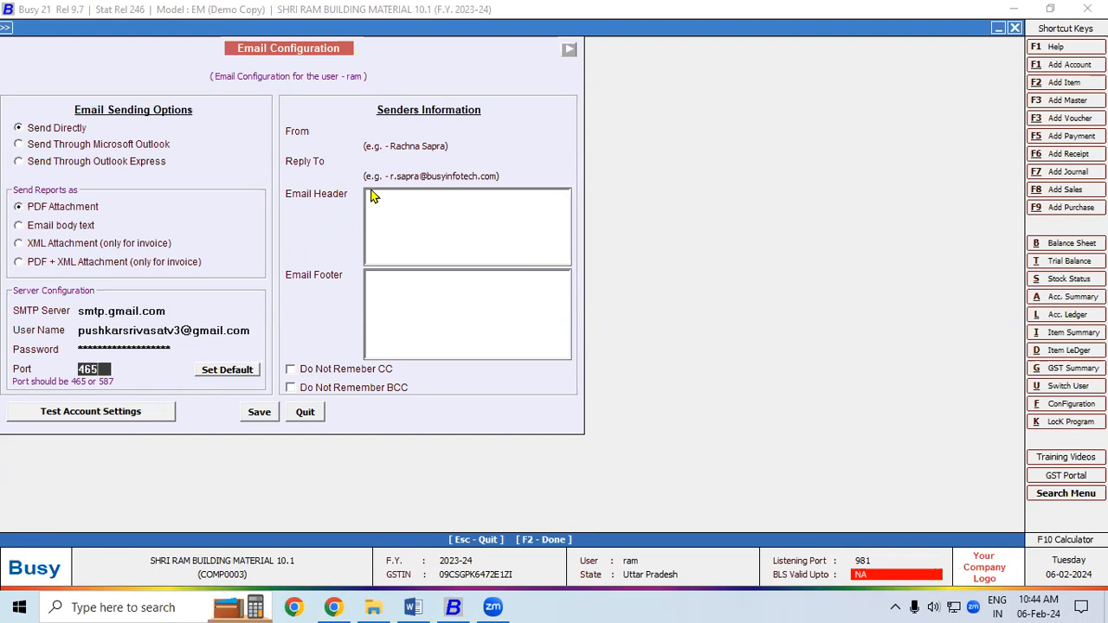
click(367, 130)
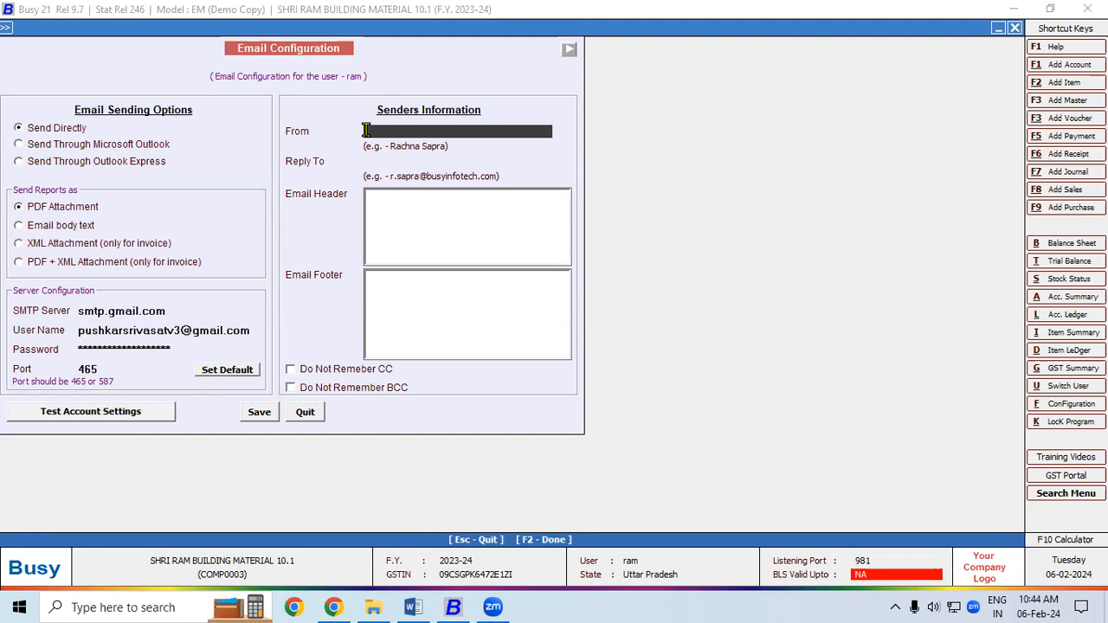
text(Gayatri Institute of Technology)
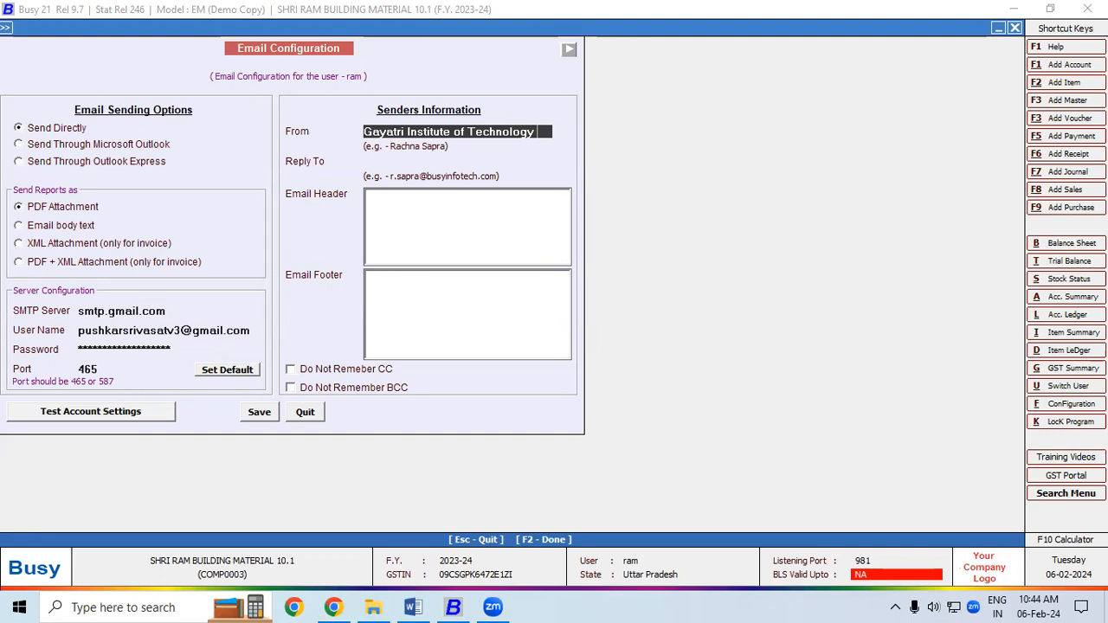
click(367, 161)
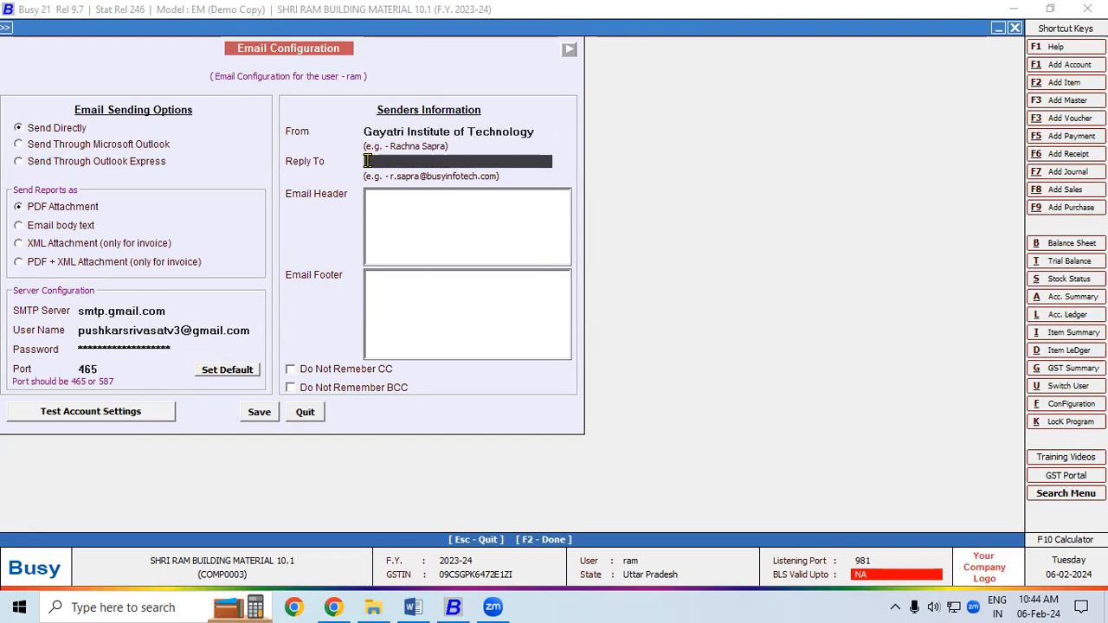
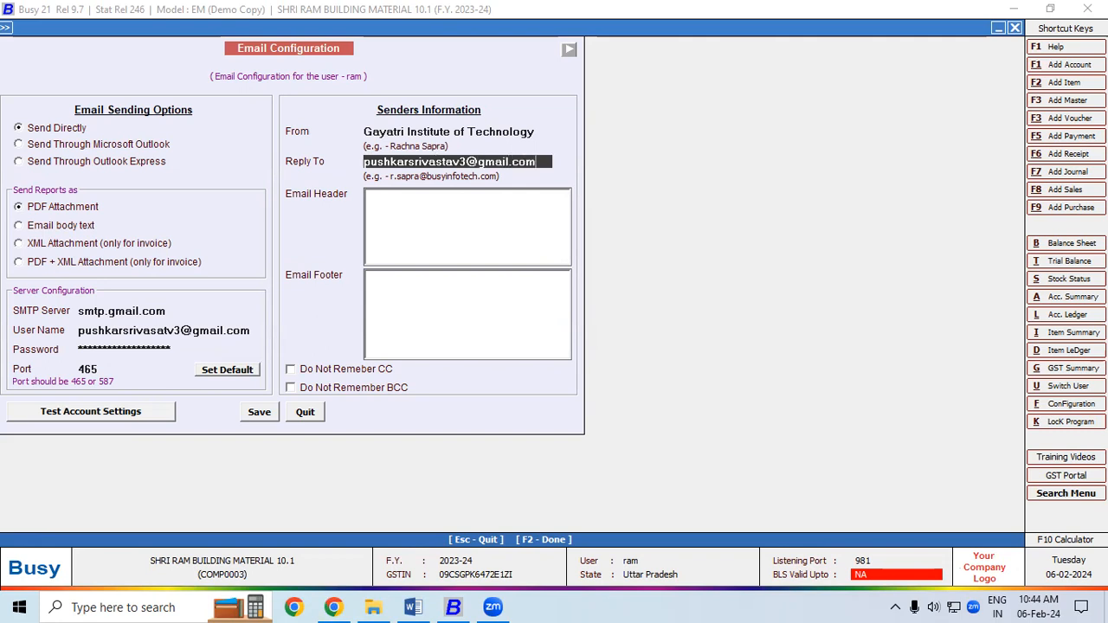
click(366, 199)
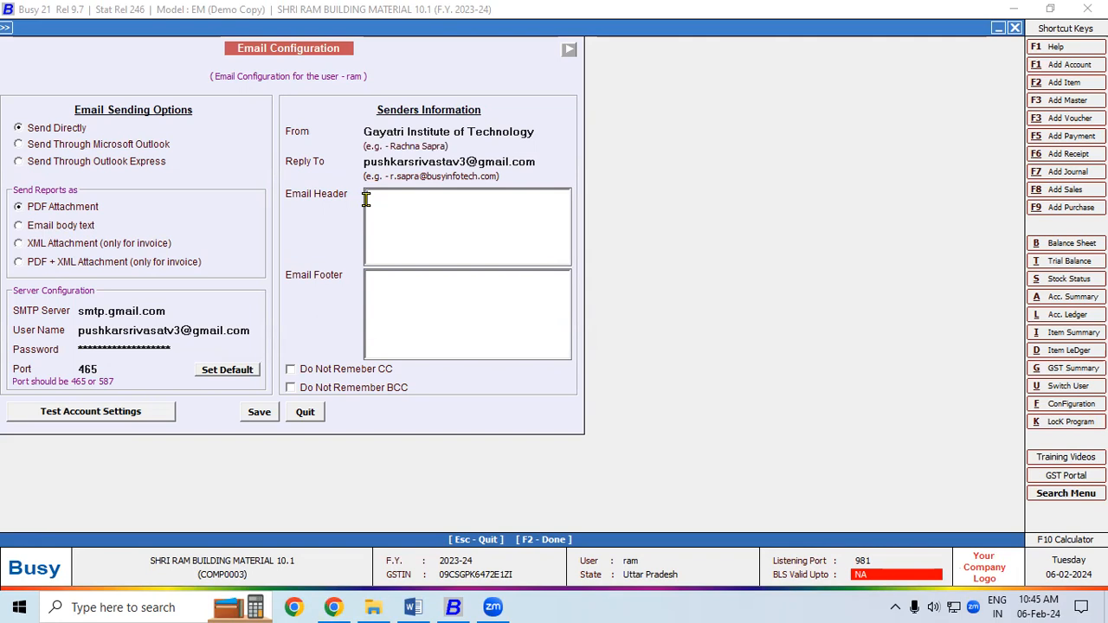
- Write the email header 'Dear Sir/Mam,' with 'Please find the attachment.' on the next line
text(Dea)
text(Sir/Mam,)
key(Return)
text(Please find the a)
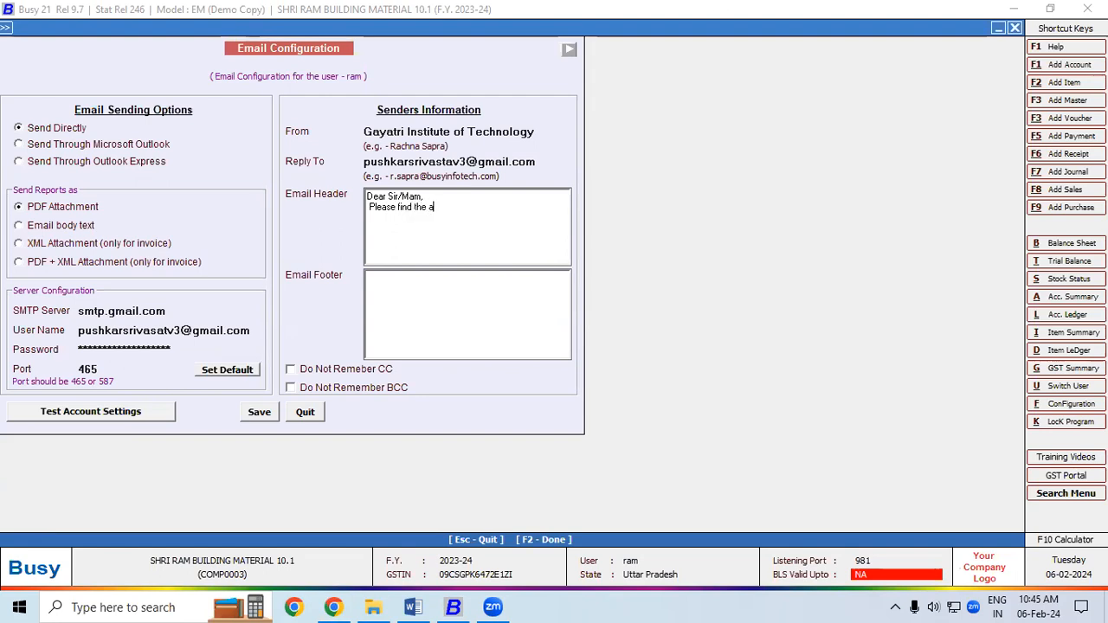
text(ttachment)
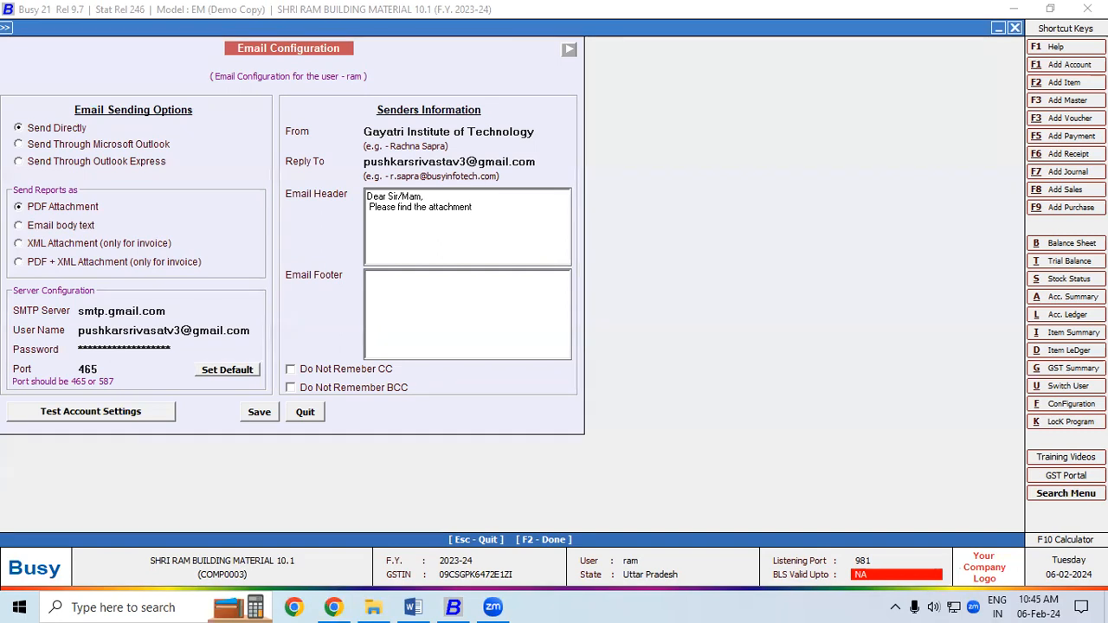
text(.)
- Begin the footer with 'Thanks & Regards', the sender's name and 'Managing Director' on separate lines
click(385, 294)
text(Thanks )
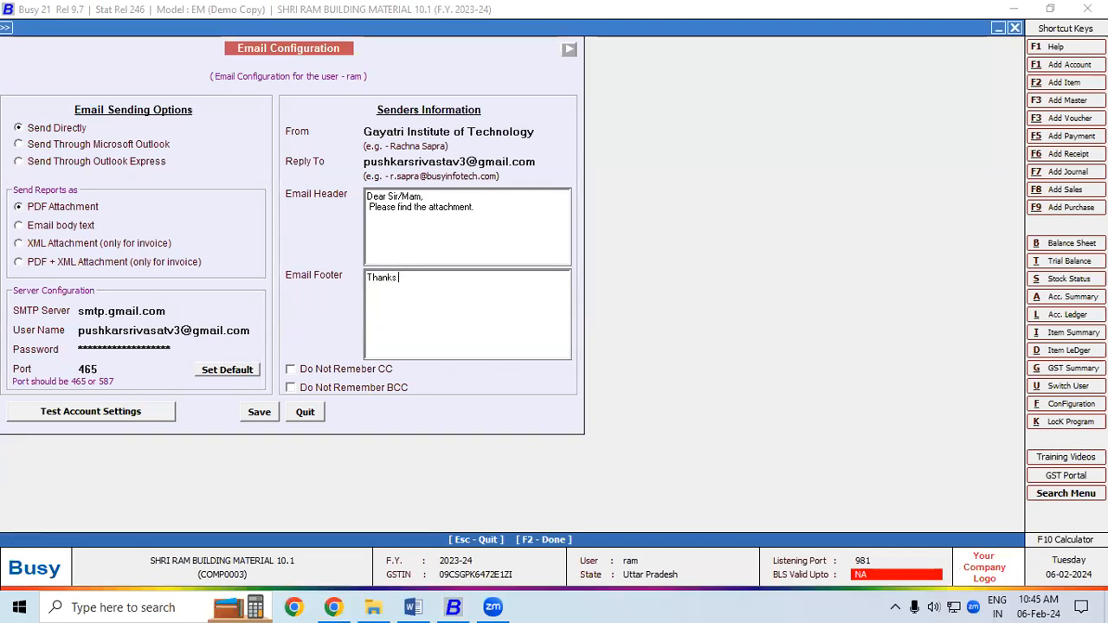
text(& Regards)
key(Return)
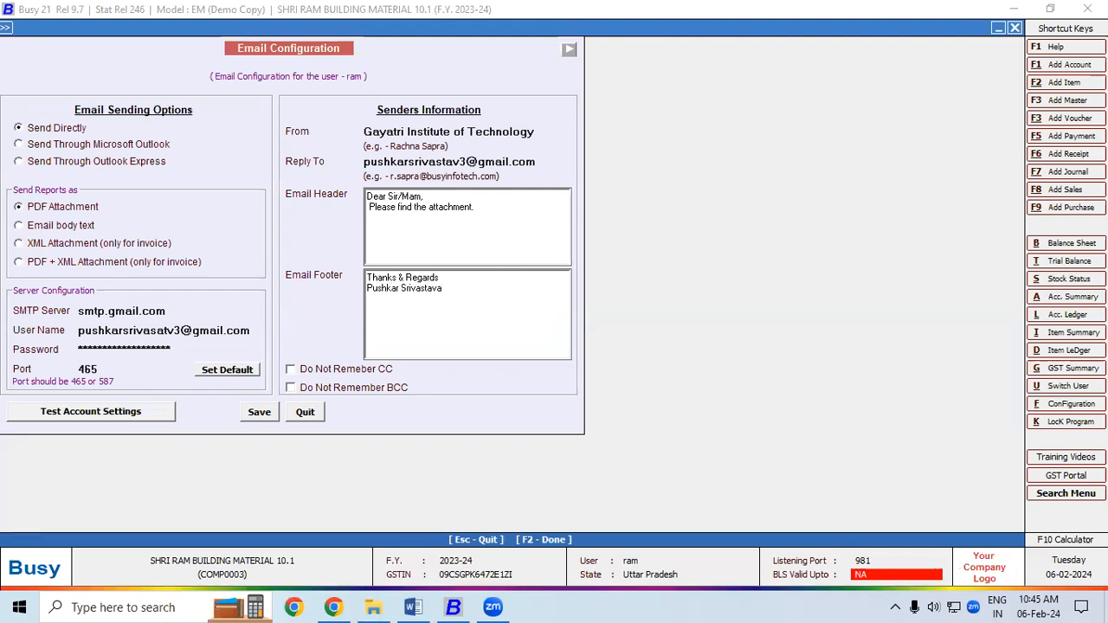
key(Return)
text(Managing Director)
key(Return)
- Add Gayatri Institute of Technology and the institute's postal address as the final footer lines
text(Gayatri)
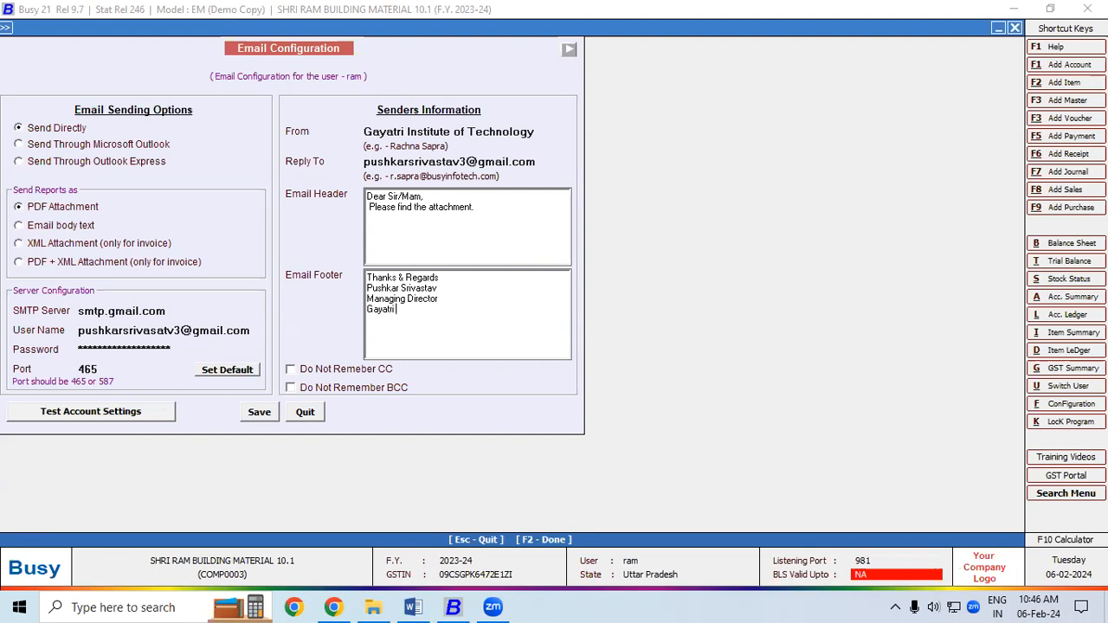
text( Institute of Technology)
key(Return)
text(Rai)
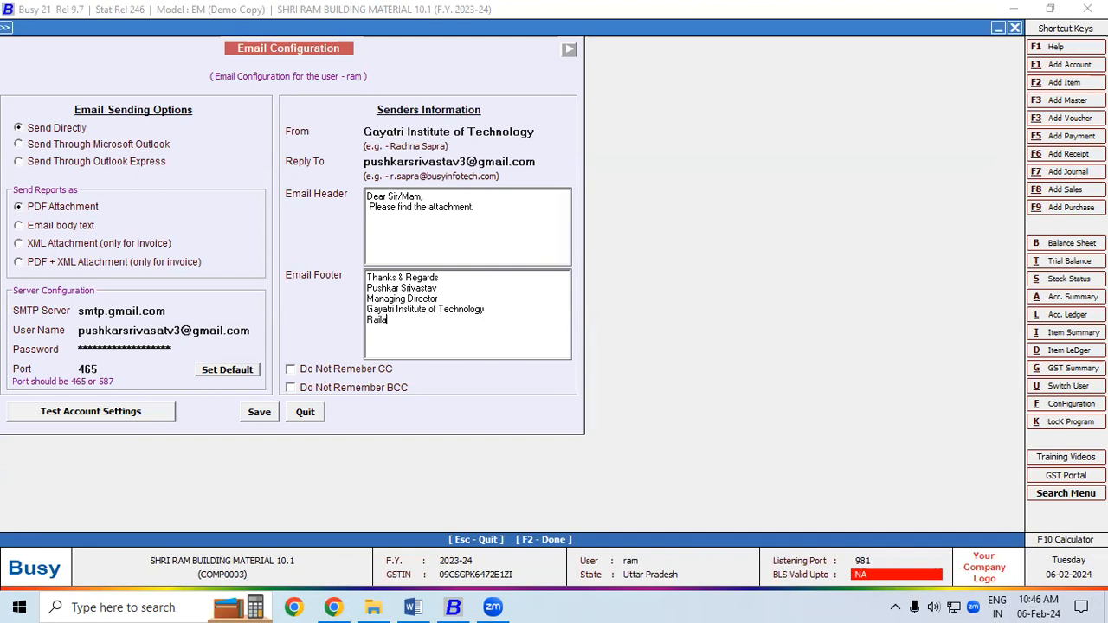
text(lway Station Road)
key(Return)
text(Dadraina)
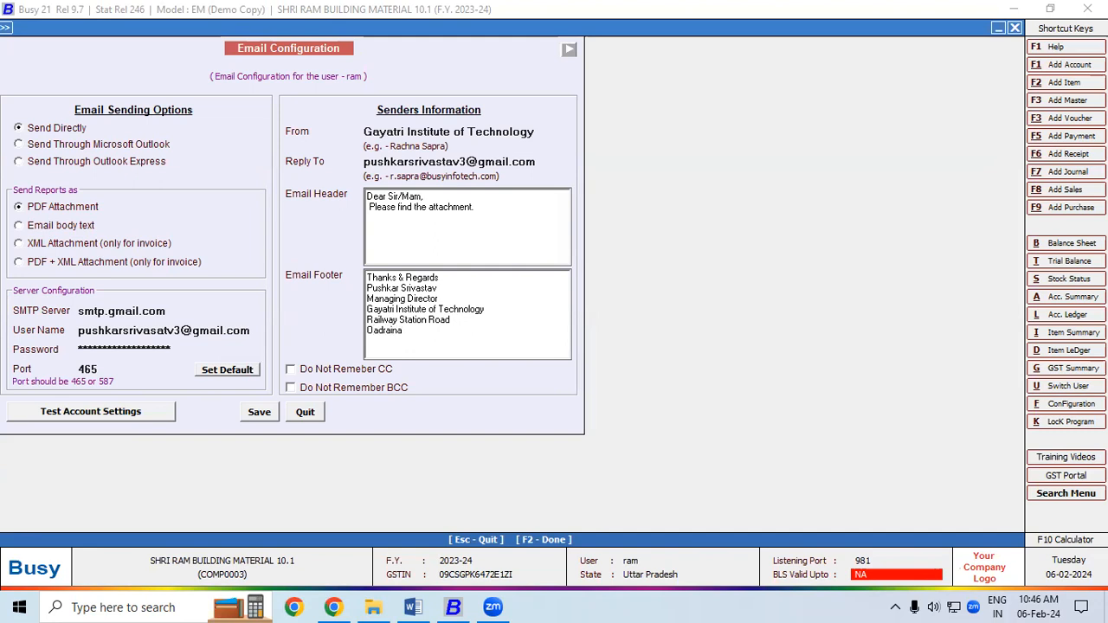
key(BackSpace)
key(BackSpace)
key(BackSpace)
key(BackSpace)
key(BackSpace)
key(BackSpace)
key(BackSpace)
key(BackSpace)
text(Padrauna Kushinagar)
key(Return)
text(UP)
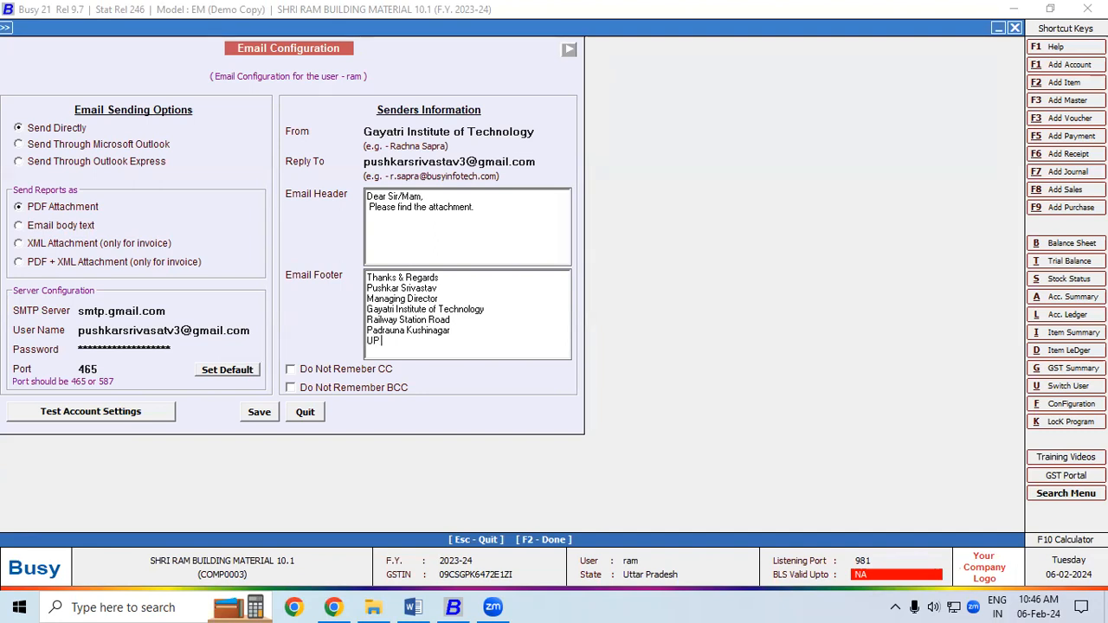
text( 274304)
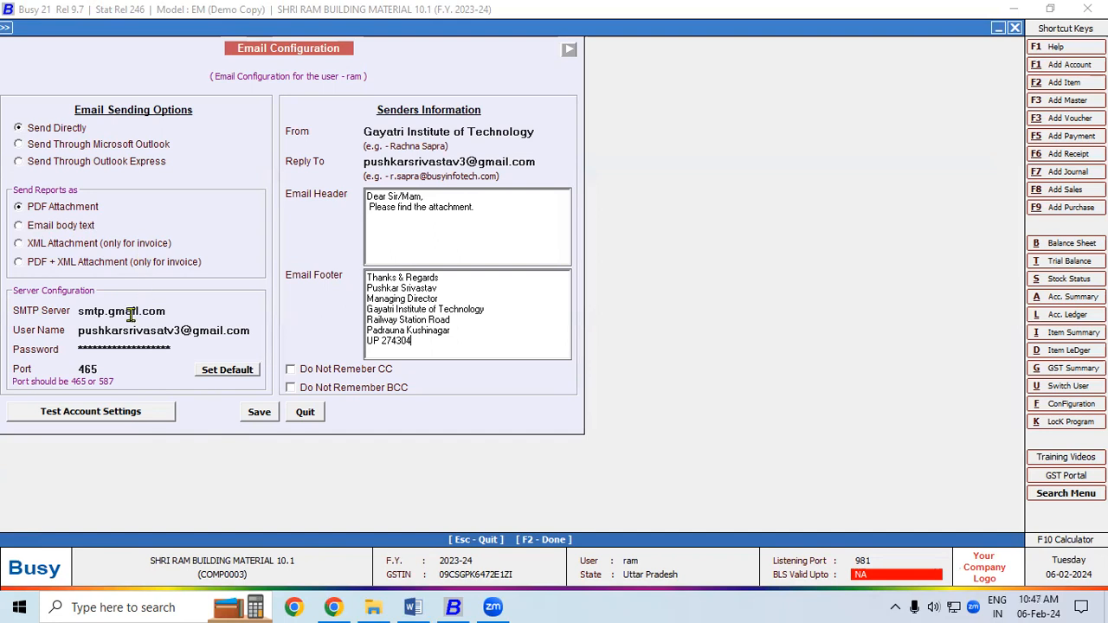
- Run the account test, dismiss the connection error, and correct the misspelled SMTP user name
click(95, 413)
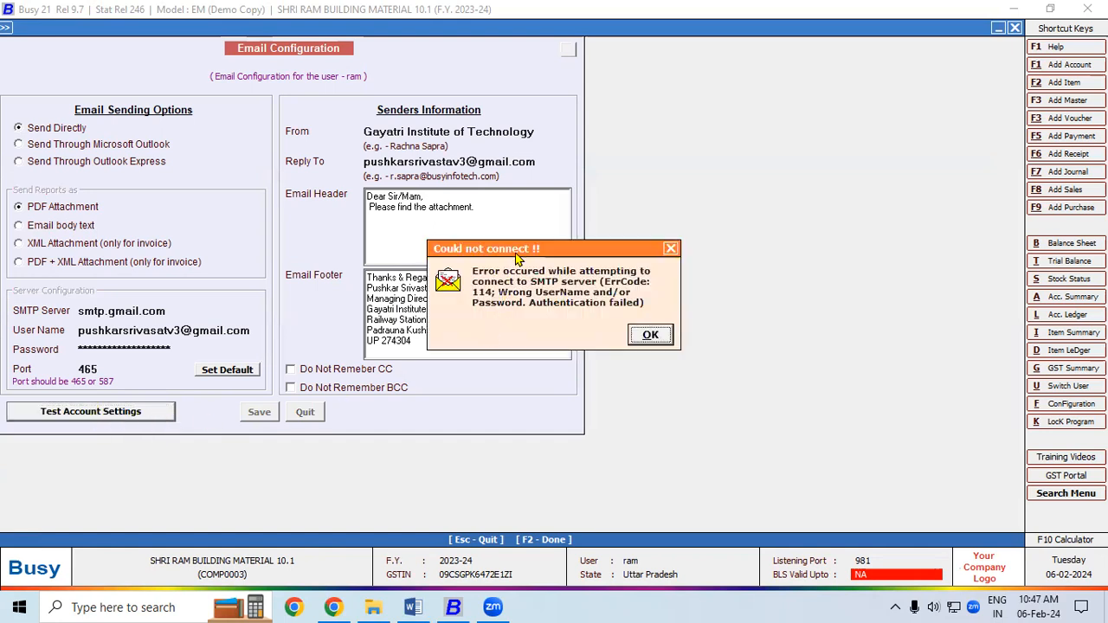
drag(516, 255, 354, 140)
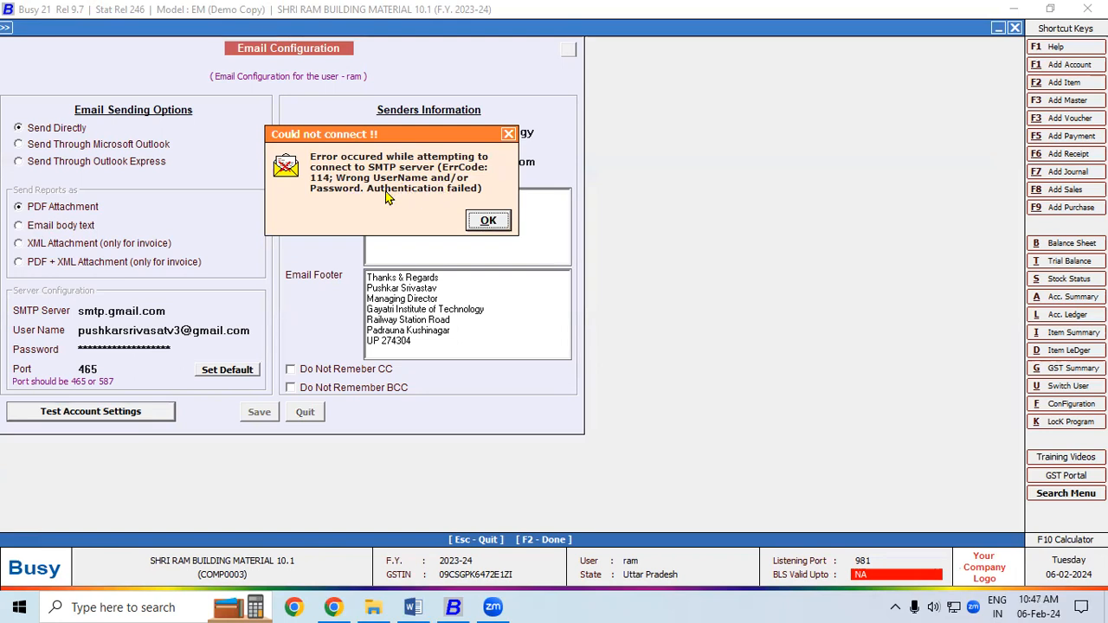
click(490, 222)
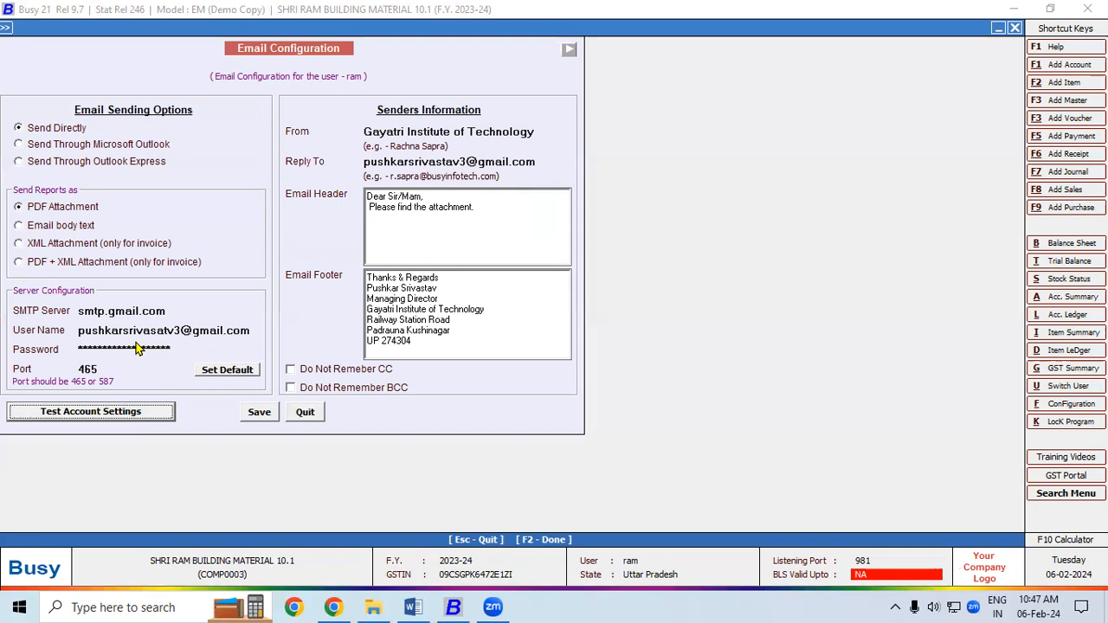
click(164, 331)
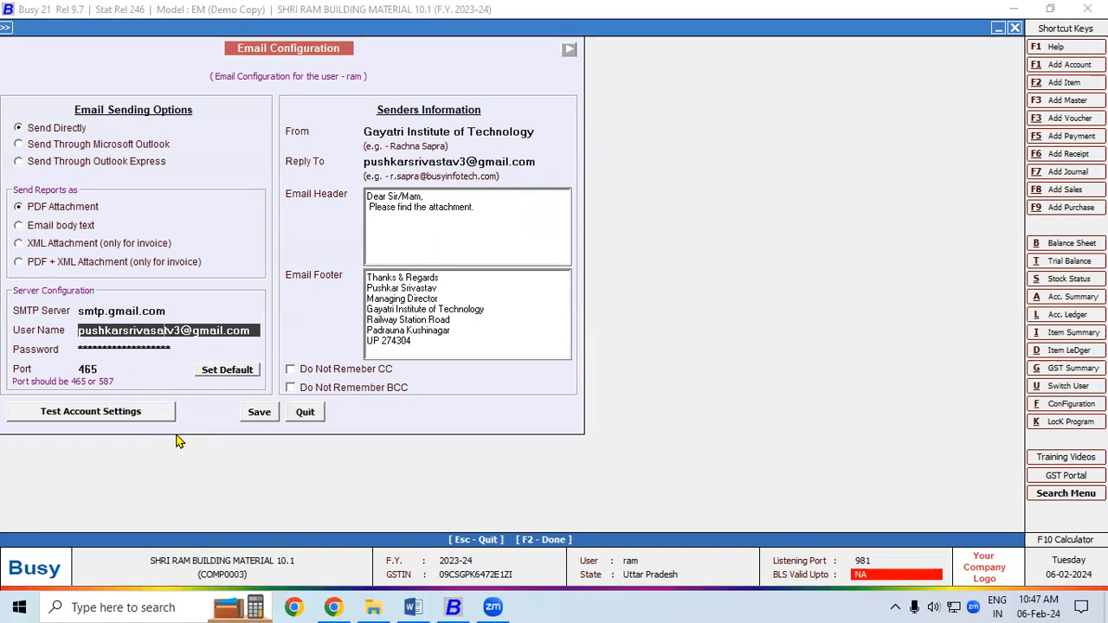
key(BackSpace)
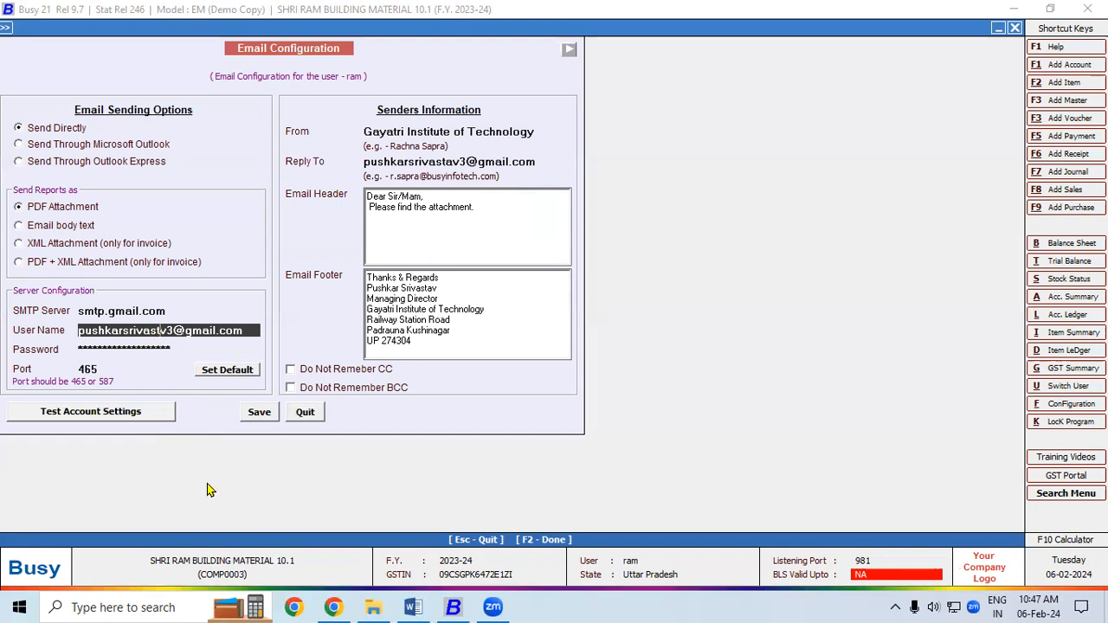
text(a)
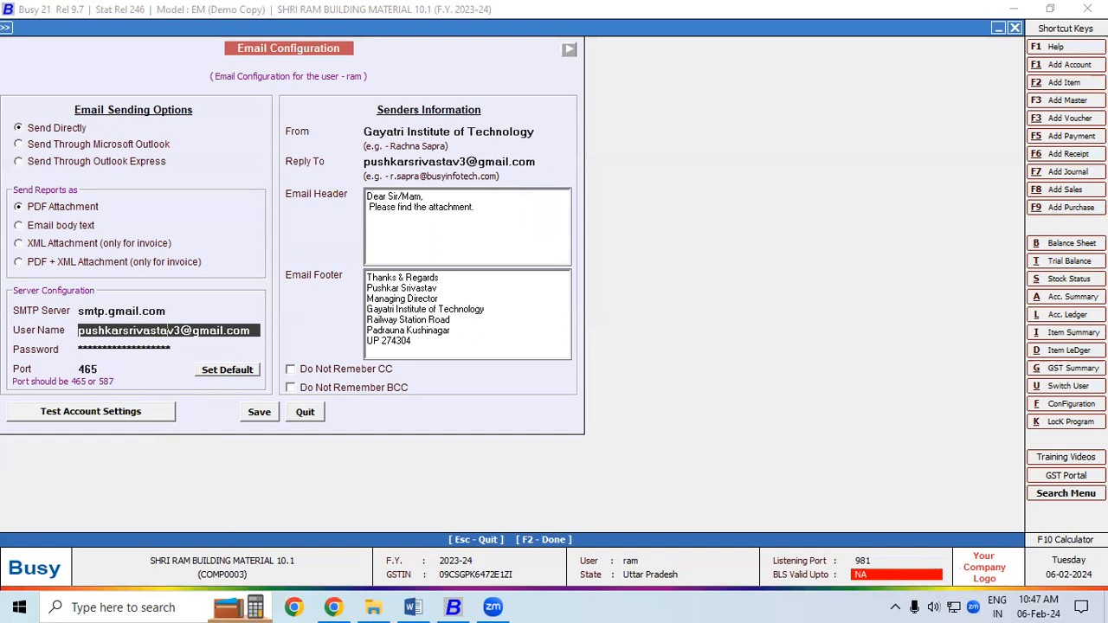
click(207, 347)
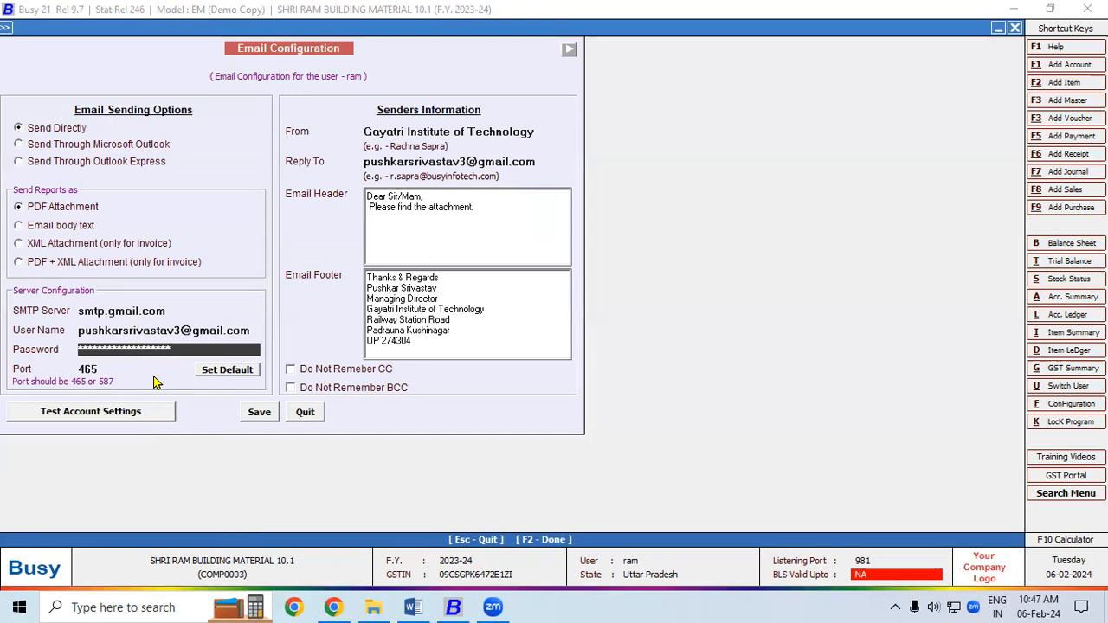
- Rerun the account test successfully and save the email configuration
click(136, 409)
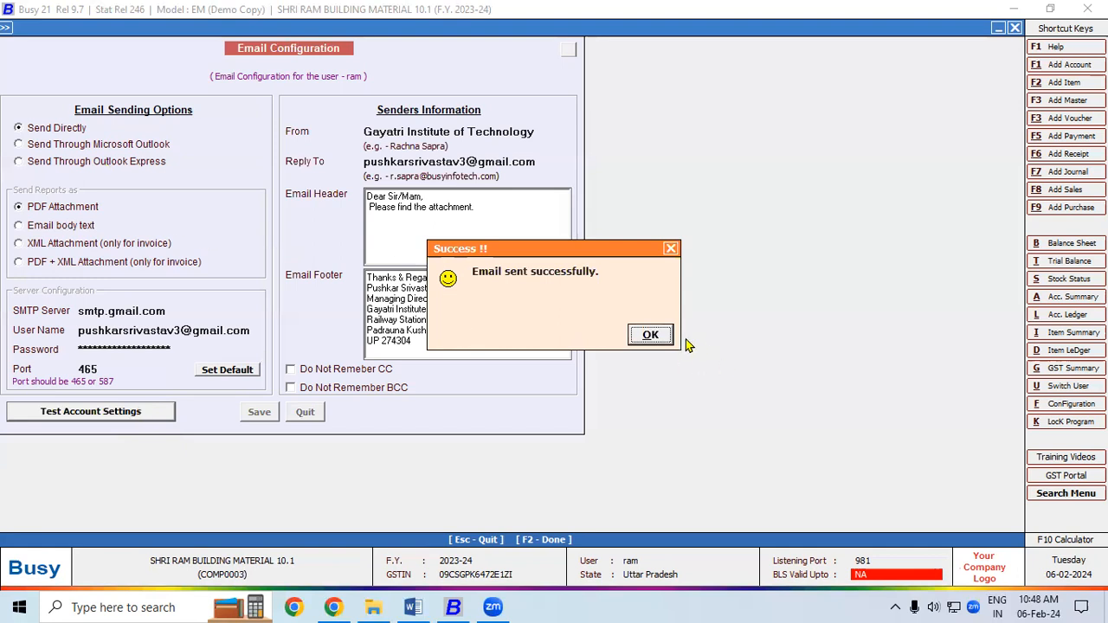
click(652, 337)
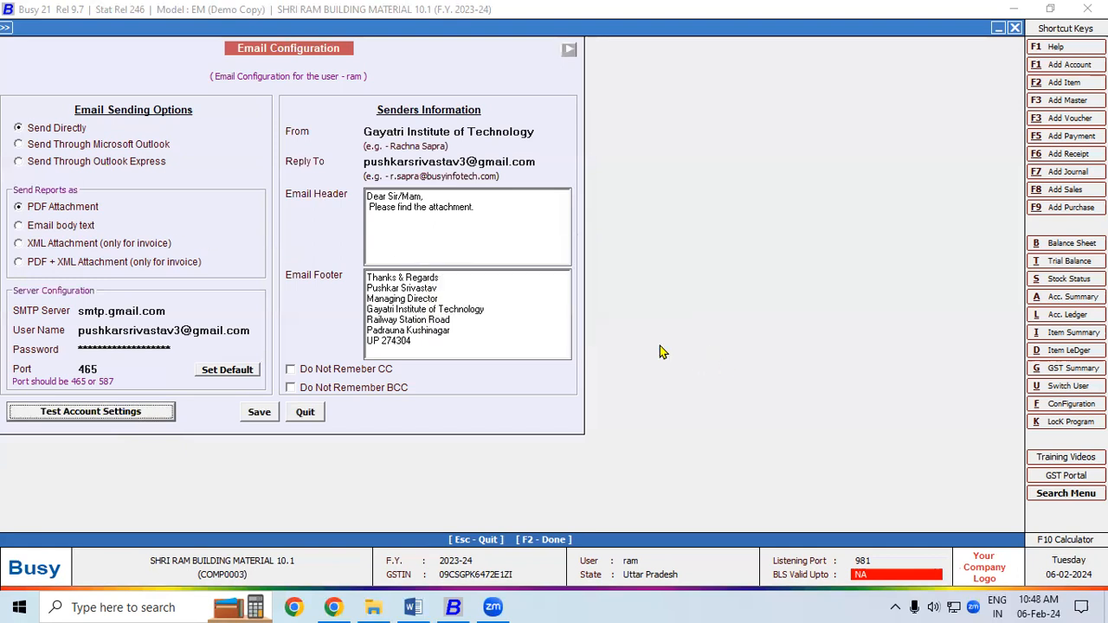
click(259, 416)
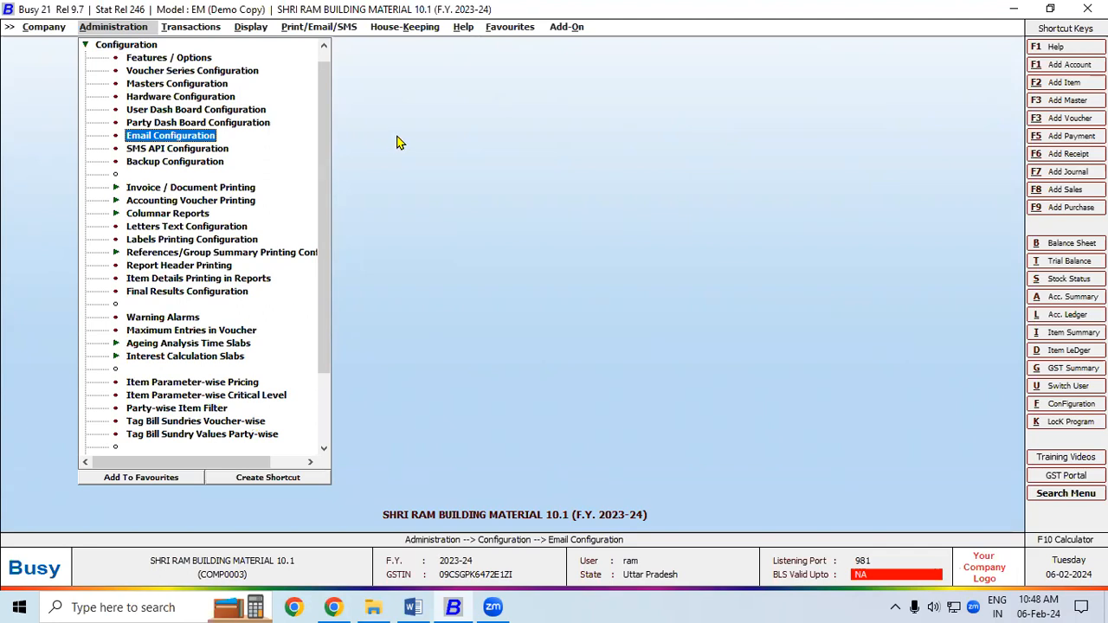
- Choose Transactions > Sales > Add to open a blank Add Sales Voucher form
click(200, 32)
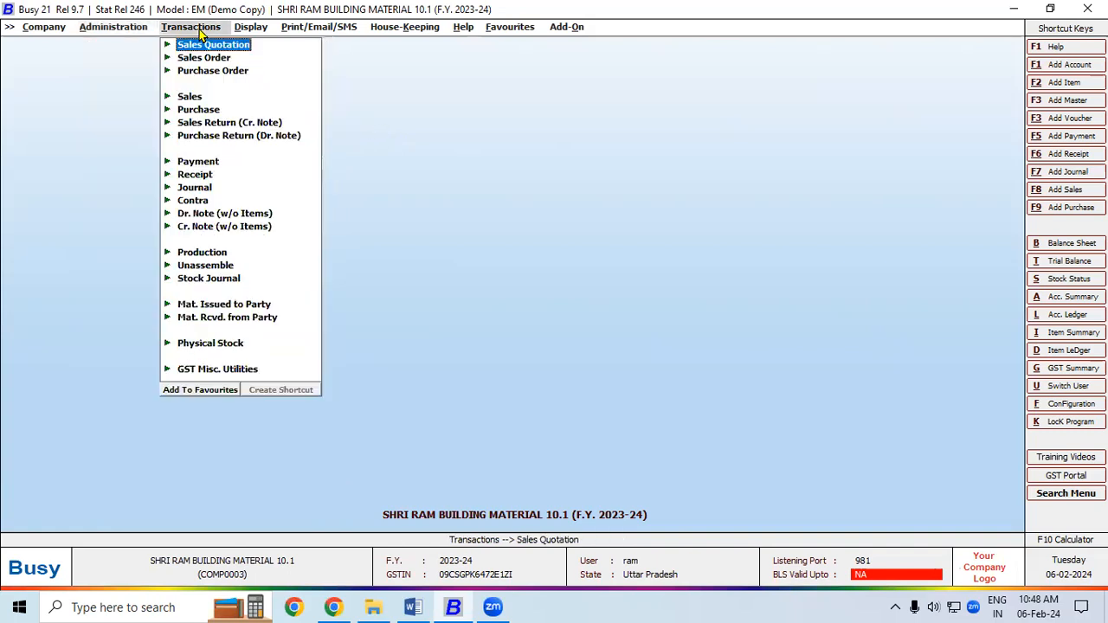
click(195, 98)
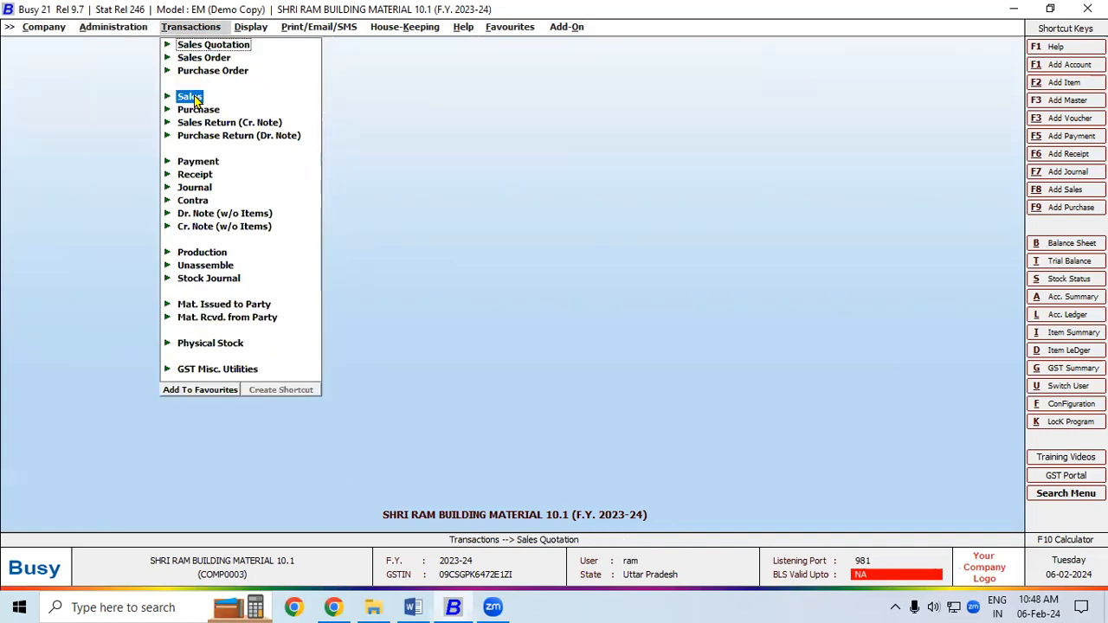
click(214, 108)
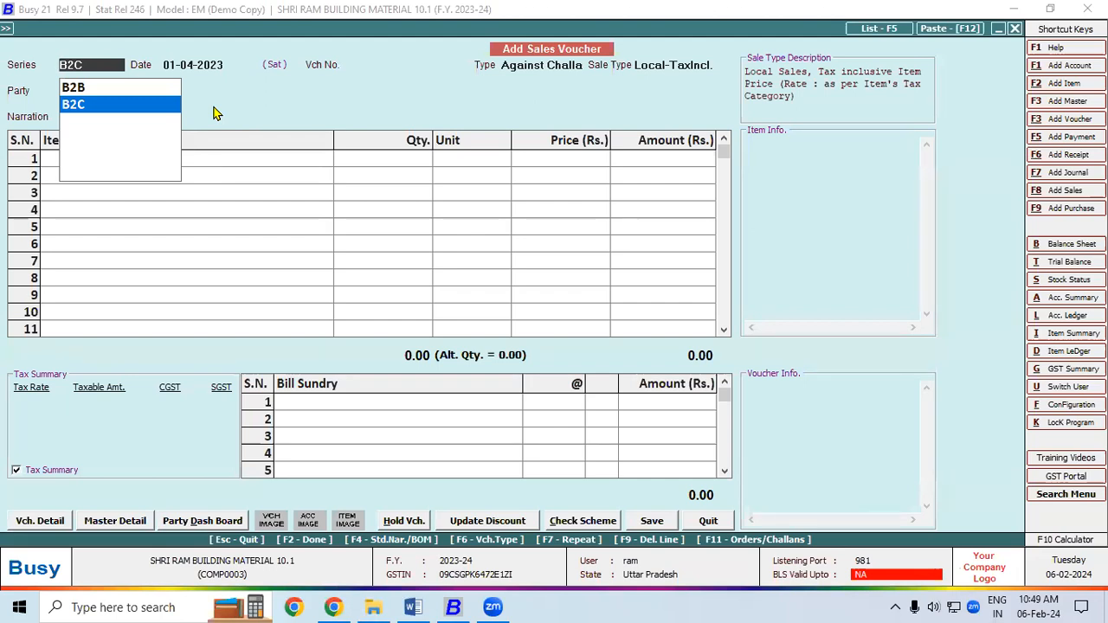
- Set series B2C, date 01-04-2023, type Direct and sale type Local-TaxIncl., then start a new account with Alt+C
key(Up)
key(Down)
key(Up)
key(Down)
key(Return)
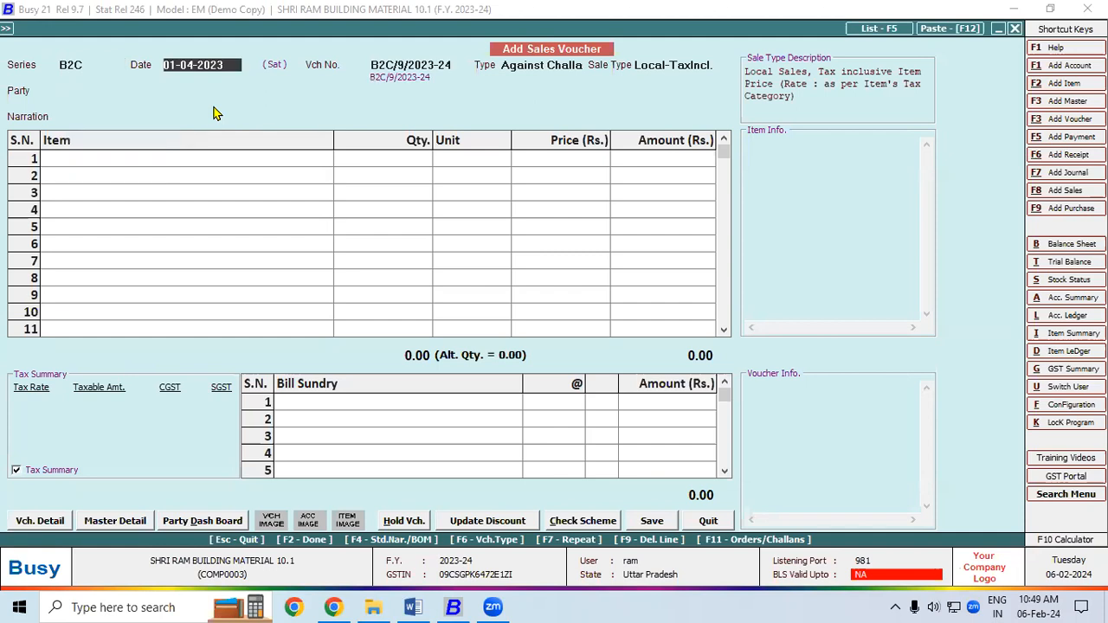
key(Return)
key(Up)
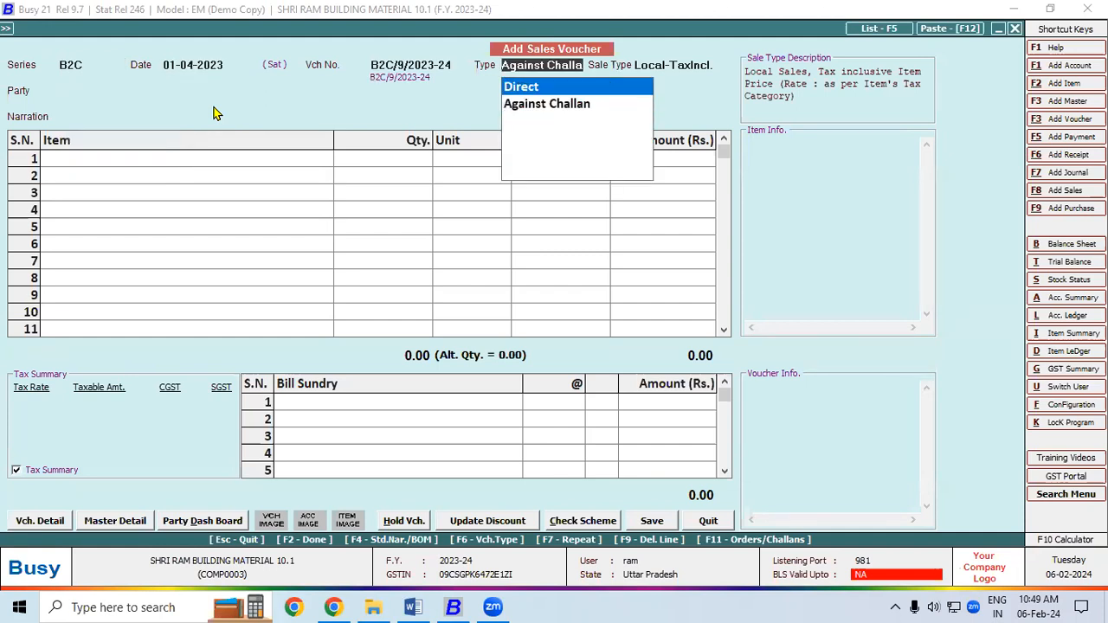
key(Return)
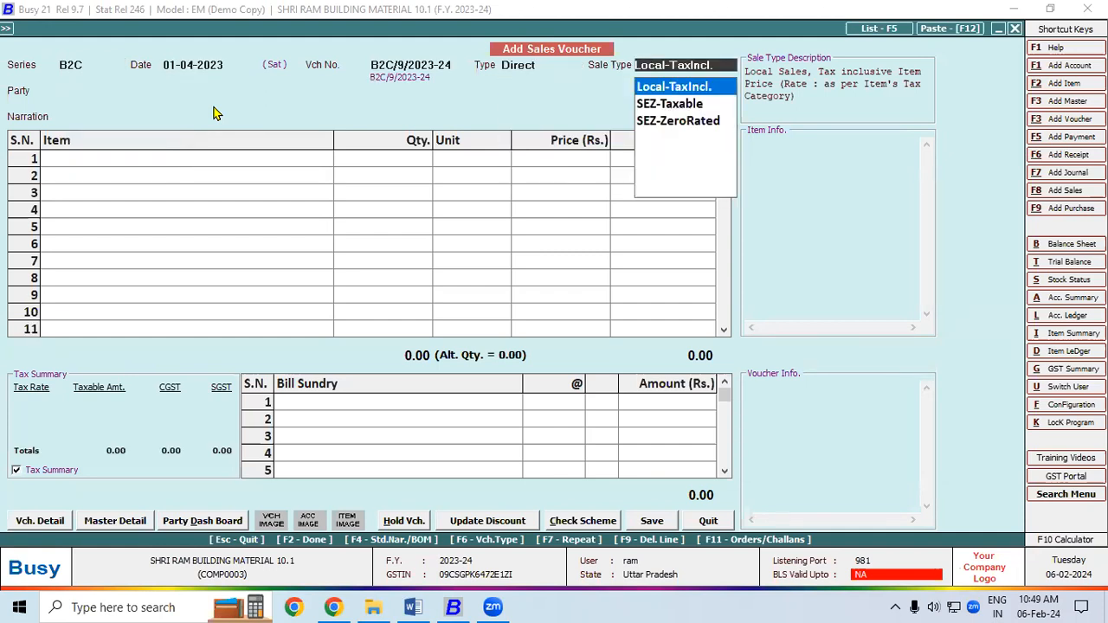
key(Return)
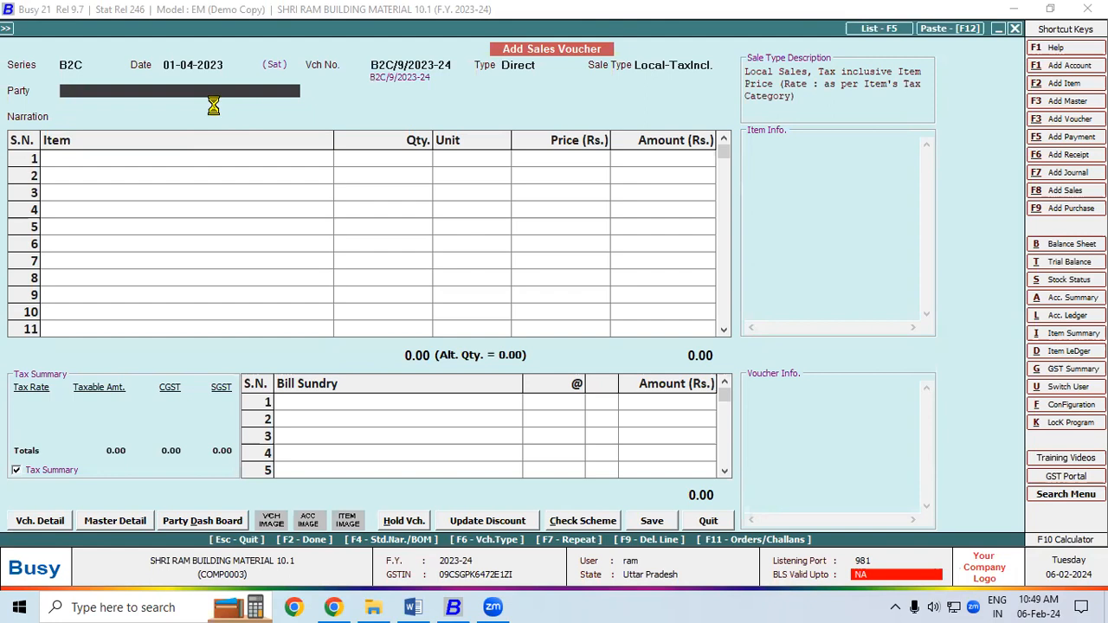
key(alt+c)
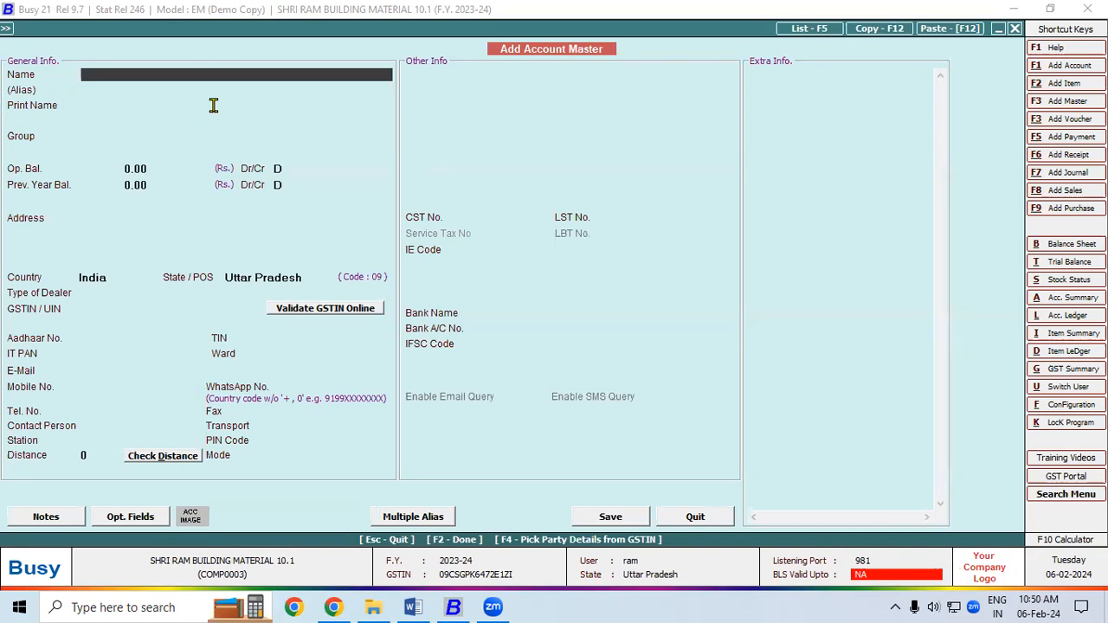
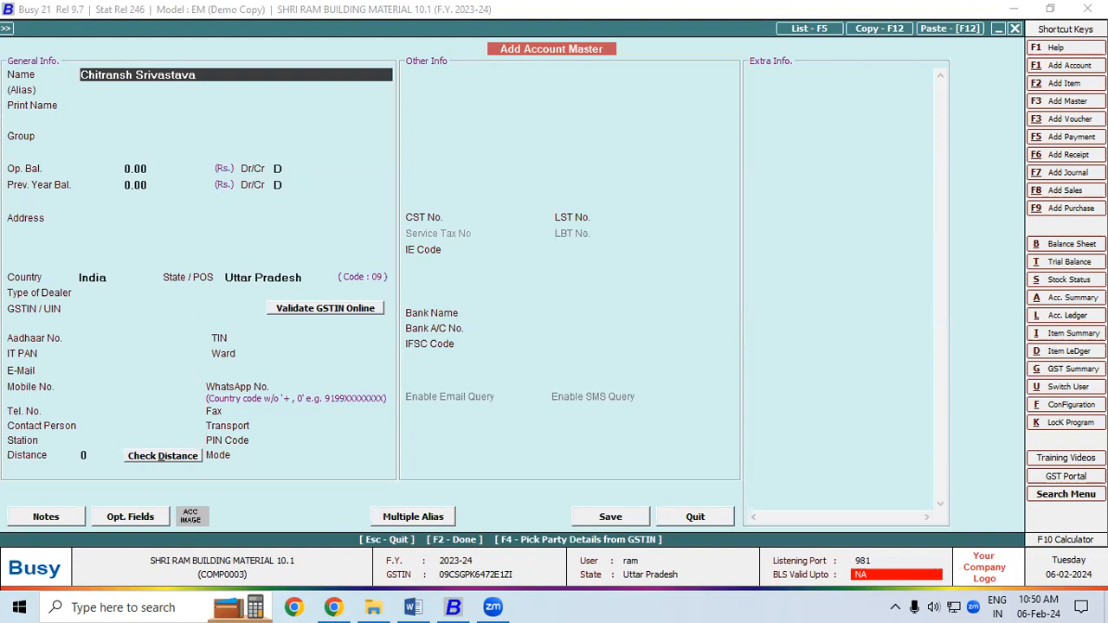
- Enter the customer's name as the account name and assign the Sundry Debtors group
key(Return)
key(Return)
key(Return)
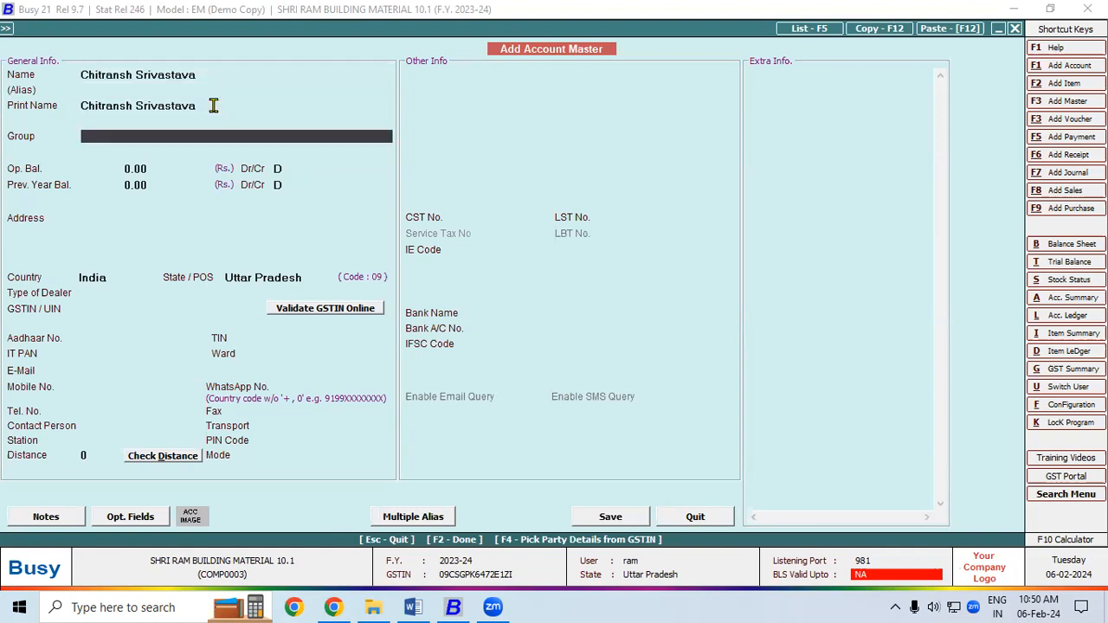
text(sun)
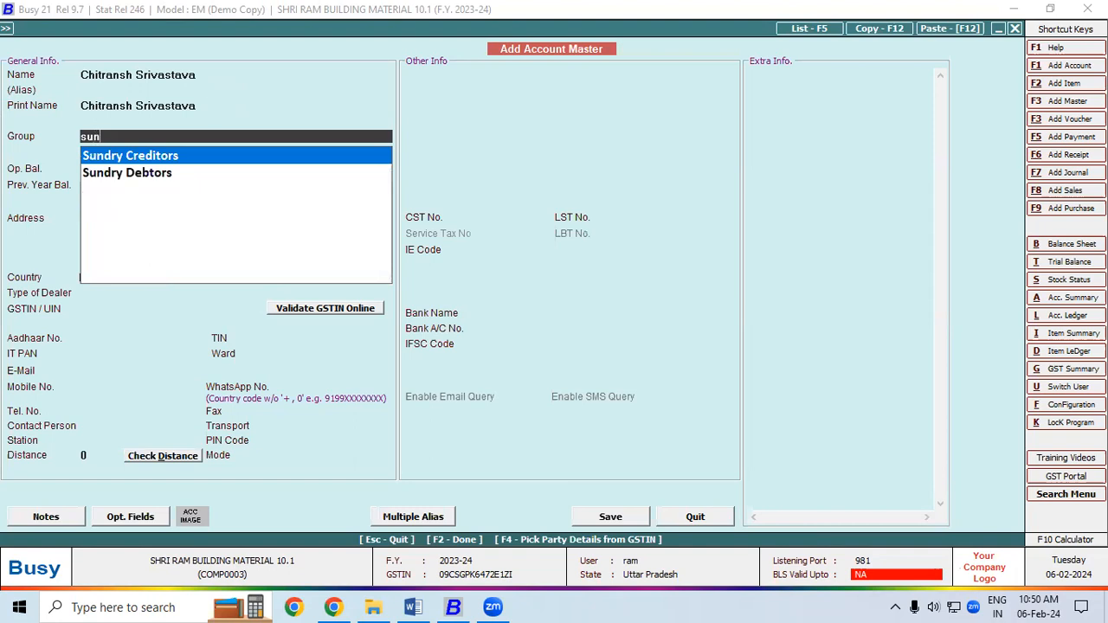
key(Down)
key(Return)
key(Return)
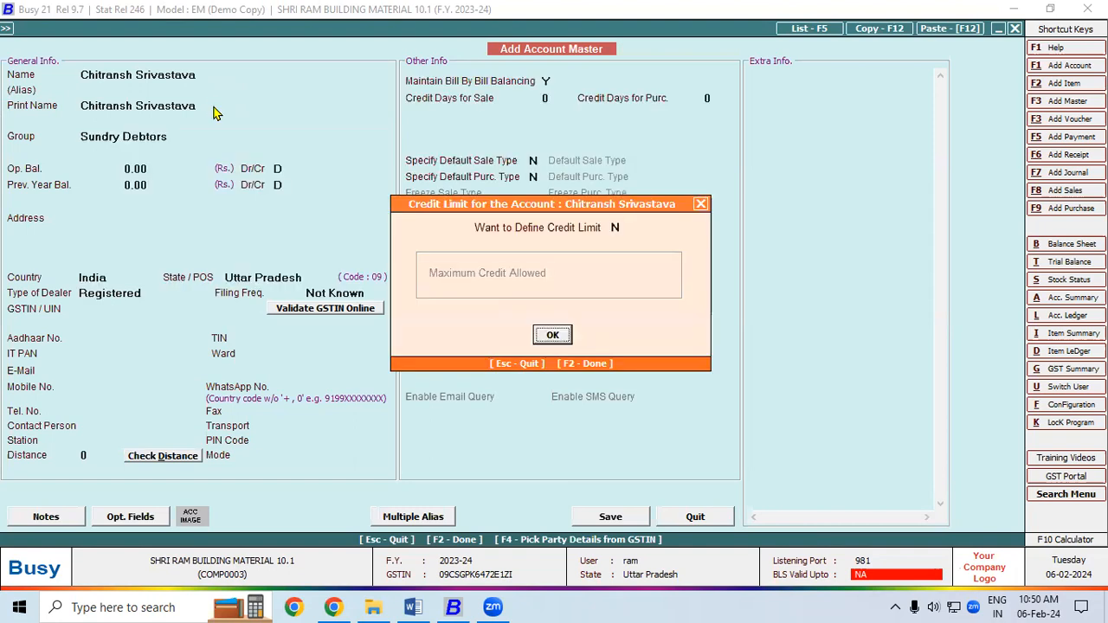
key(Return)
key(Return)
key(Return)
key(Return)
key(Return)
key(Return)
key(Return)
- Fill in the customer's two address lines
key(Return)
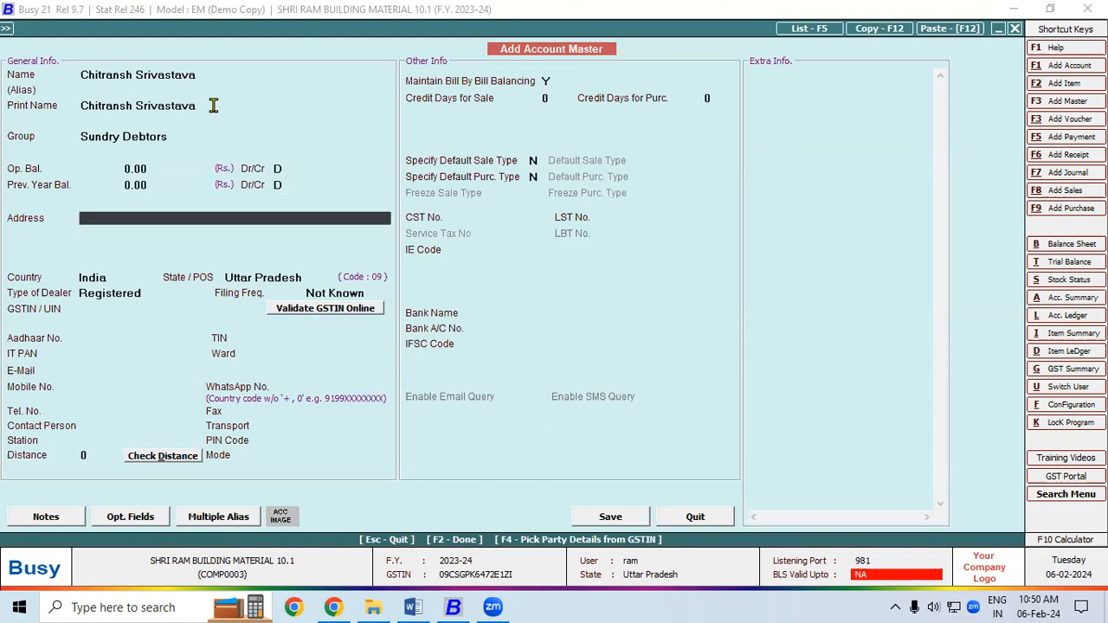
text(T)
key(BackSpace)
key(Return)
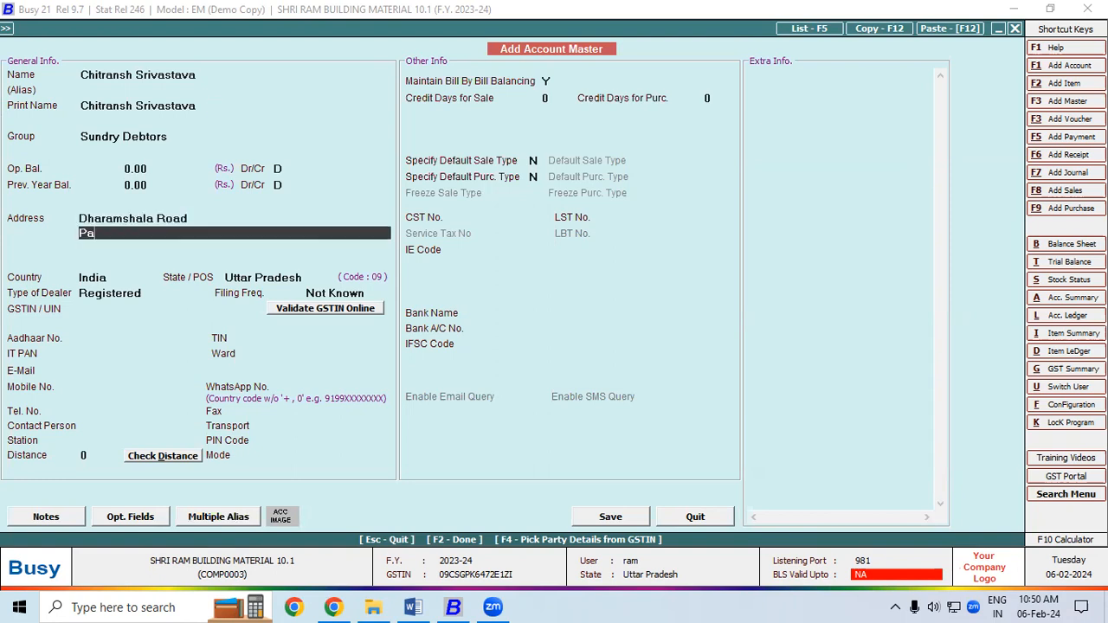
key(Return)
key(Return)
key(Return)
key(Return)
key(Down)
key(Return)
key(Return)
key(Return)
key(Return)
key(Return)
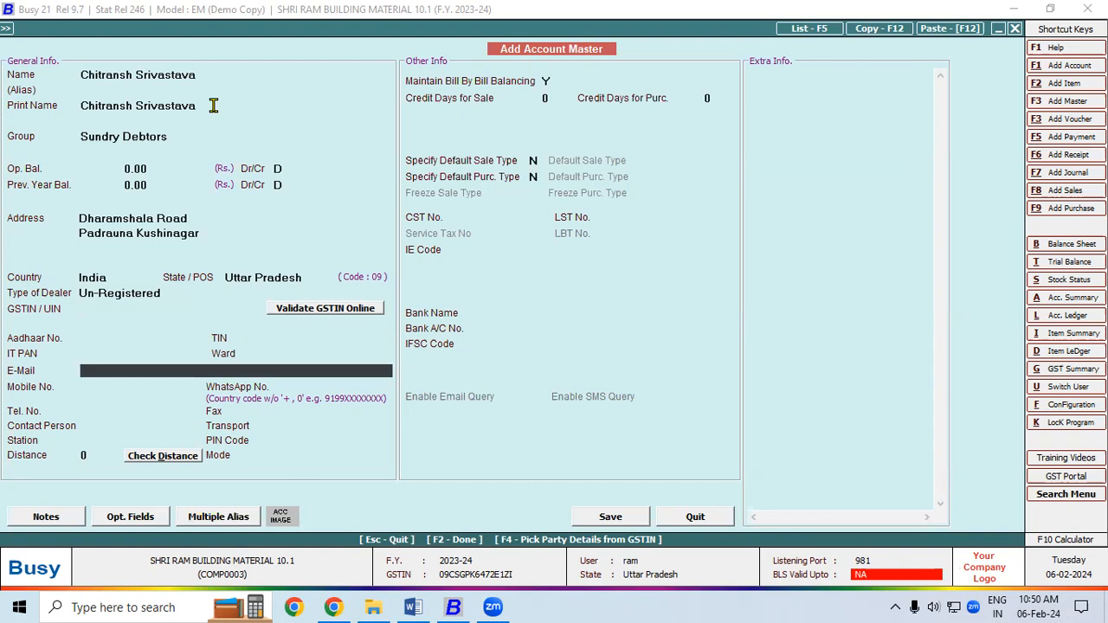
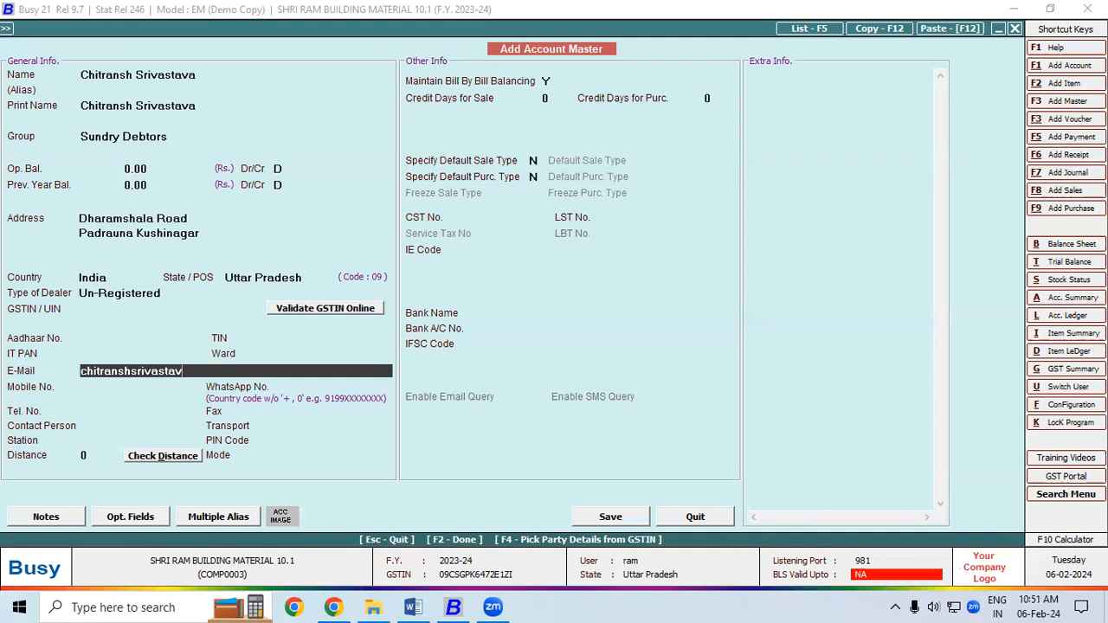
- Enter the customer's e-mail address, correcting 'gmial' to 'gmail', and save the account
key(Return)
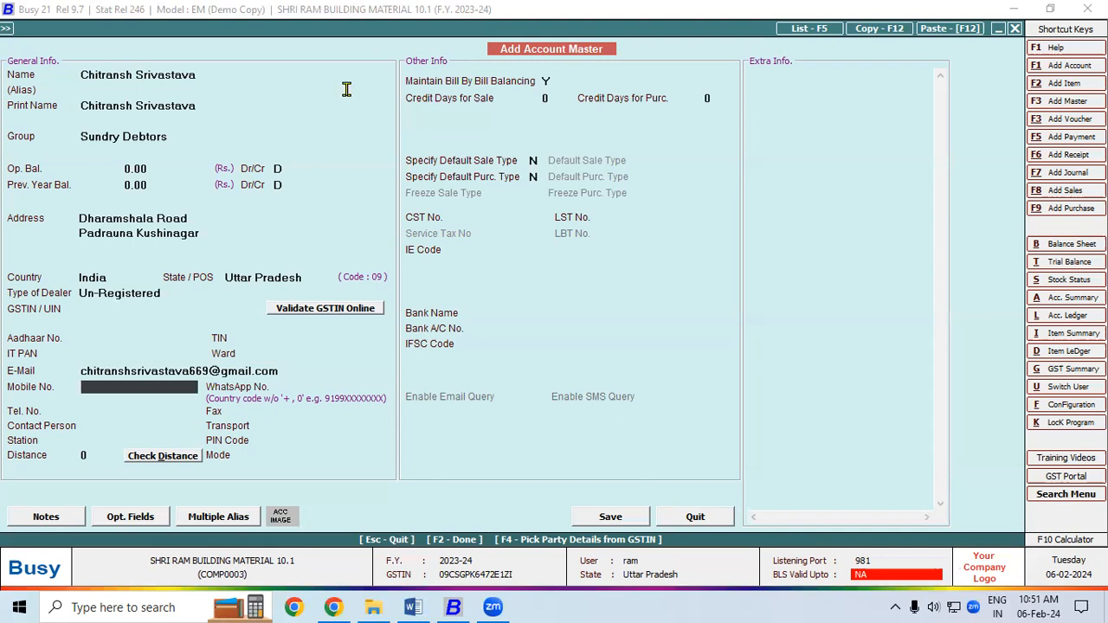
click(610, 517)
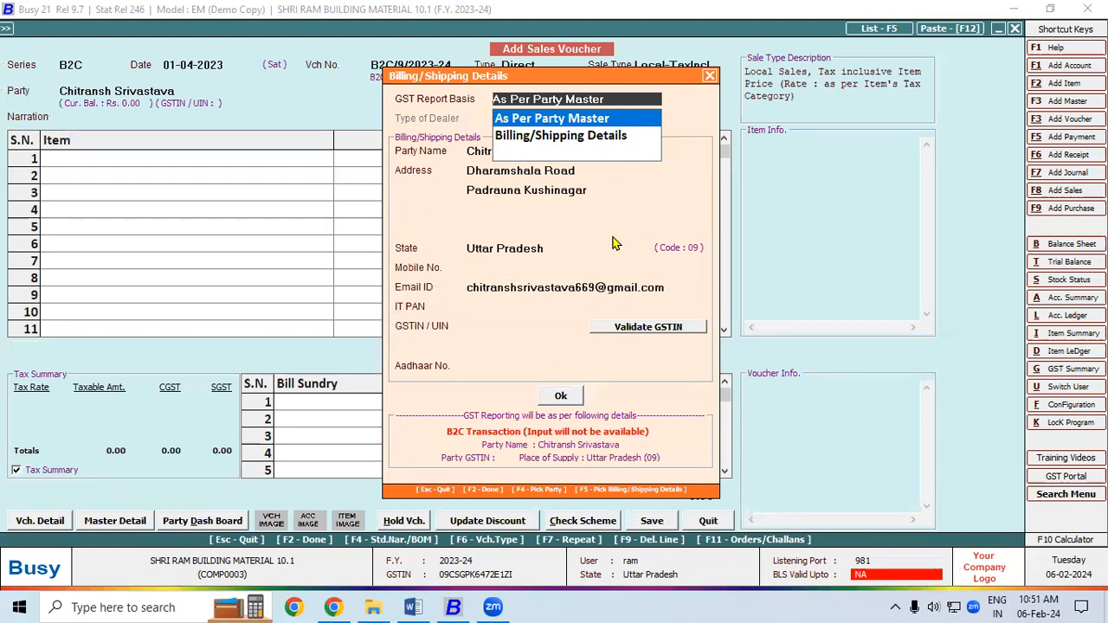
- Confirm billing and shipping details, keeping GST as per party master and adding the customer's mobile number
click(497, 267)
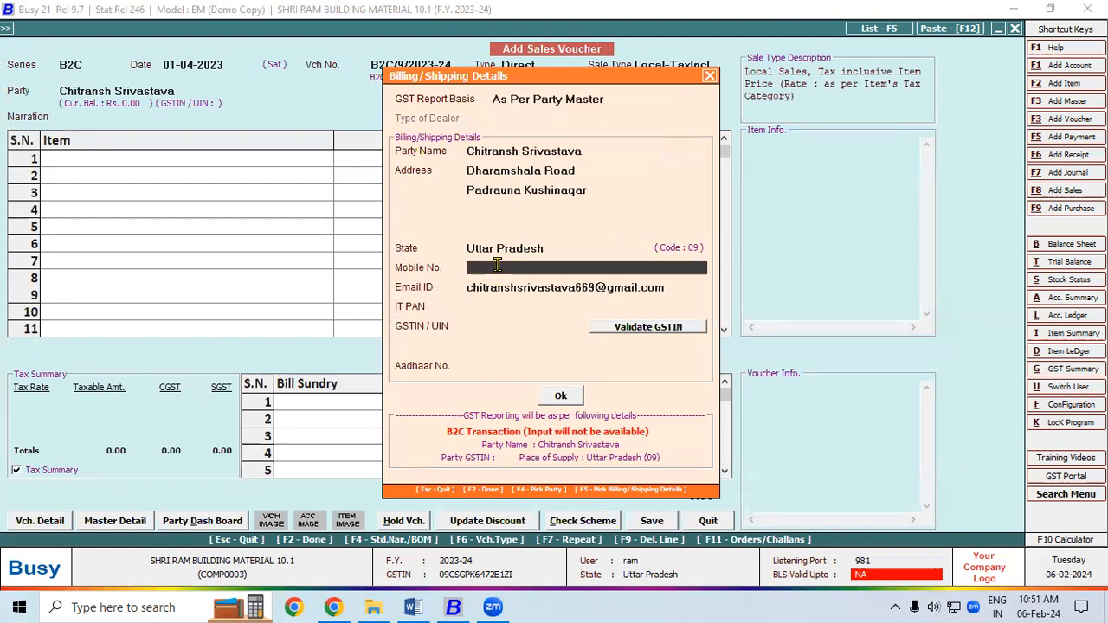
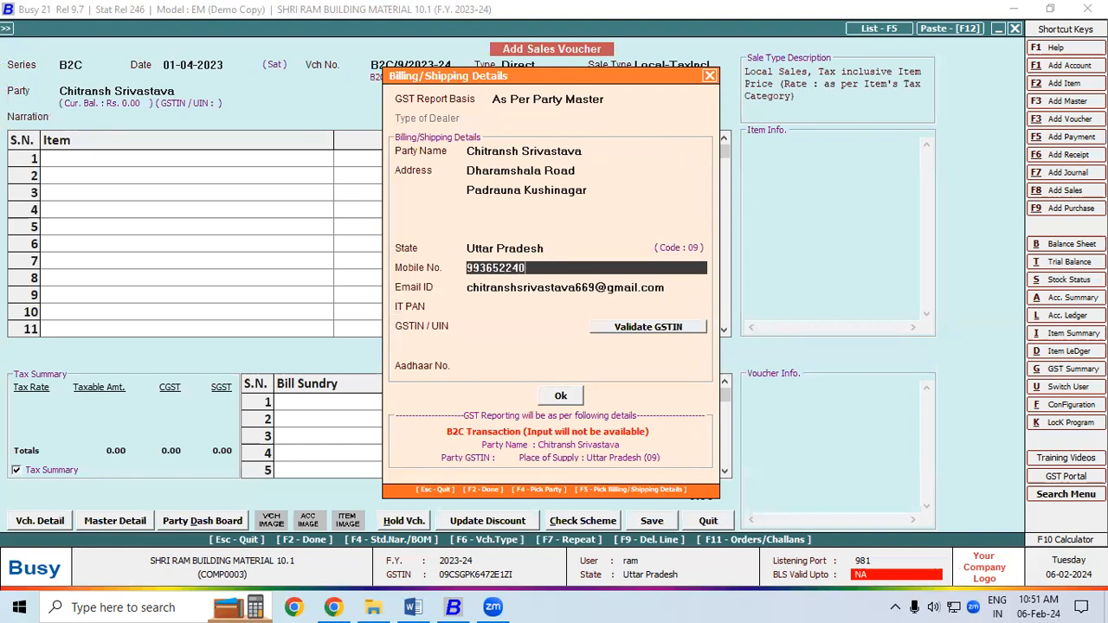
key(Return)
key(Return)
key(Return)
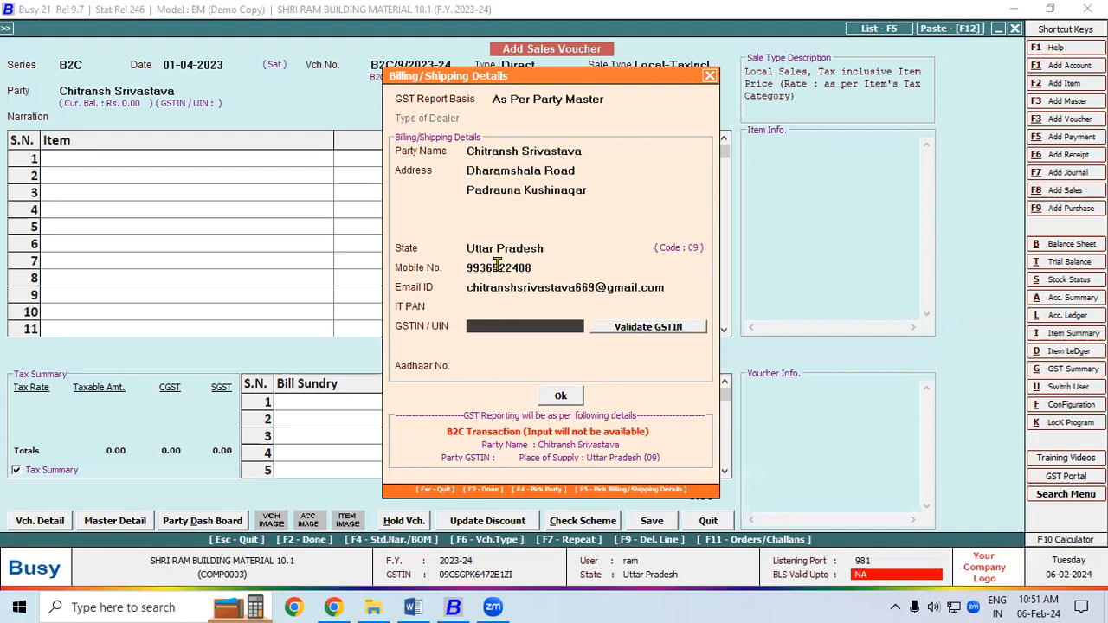
click(559, 398)
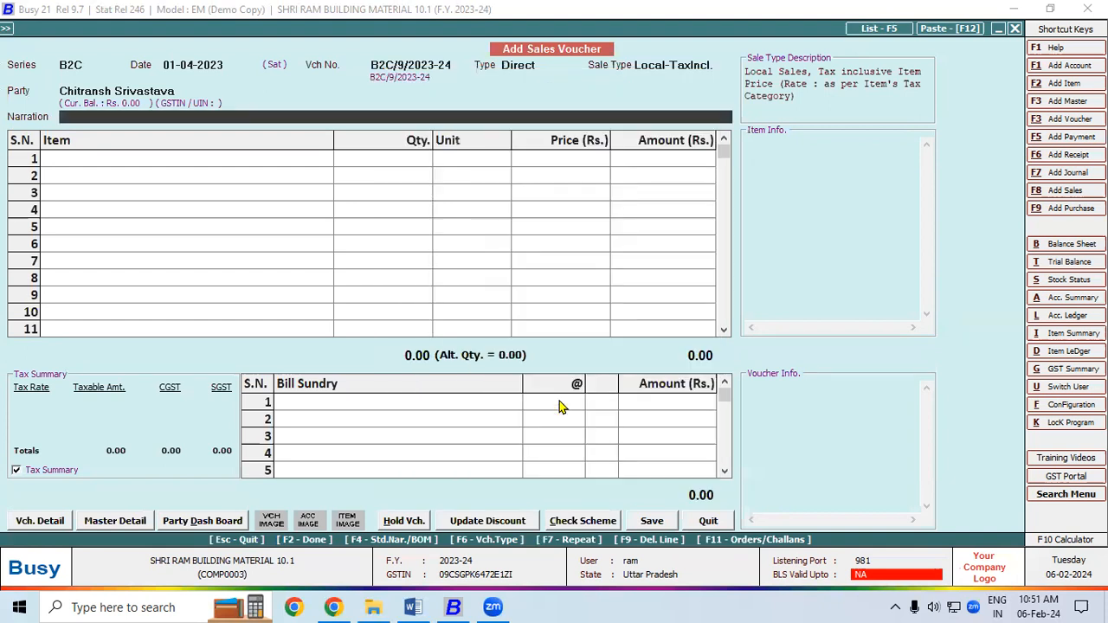
- Add 2 Aspire CPU I3/4GB/240GB at 12,500 each on the first item line
click(121, 157)
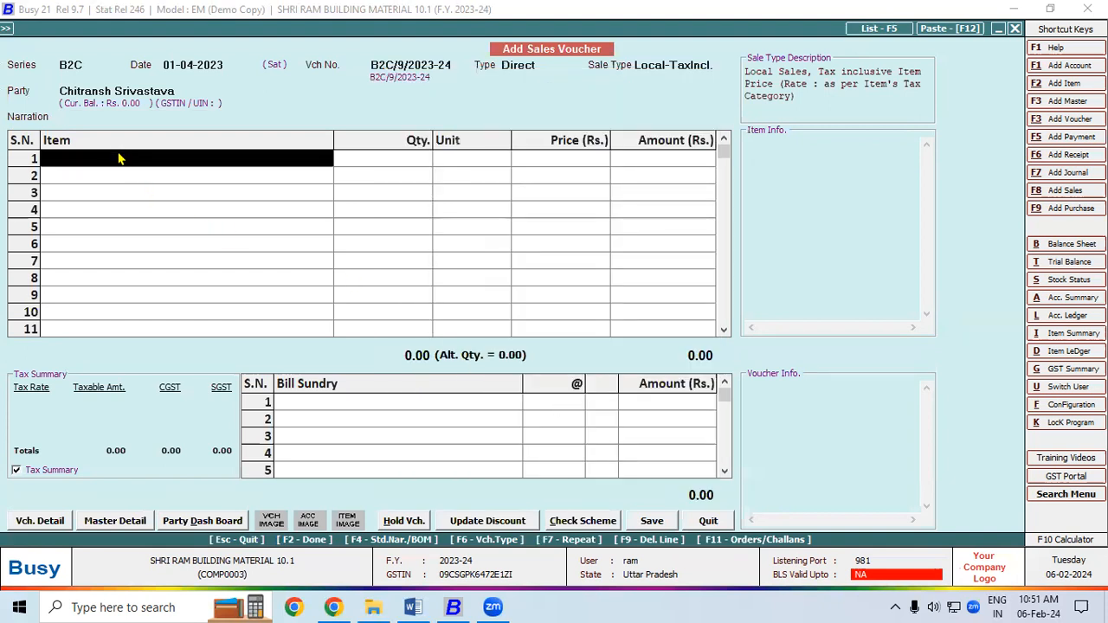
click(116, 151)
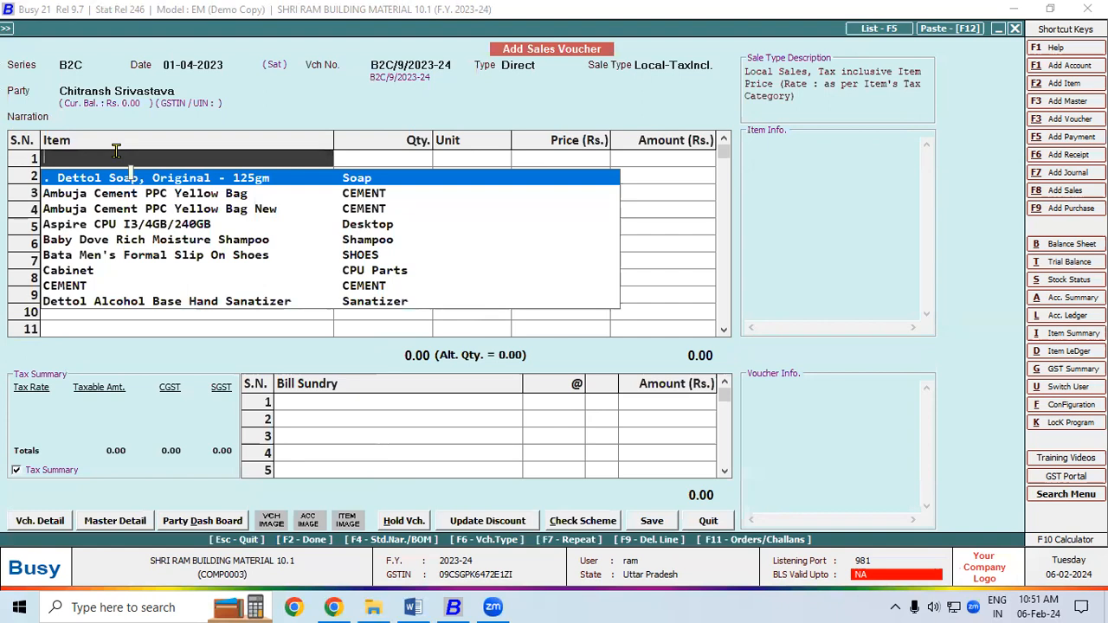
key(Down)
key(Down)
key(Down)
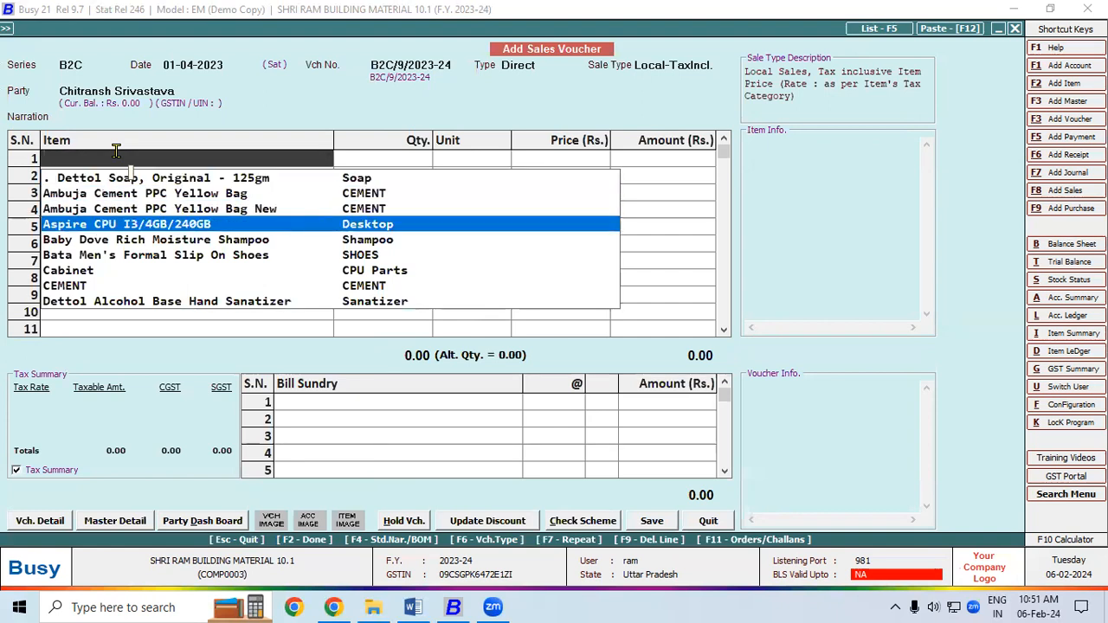
key(Return)
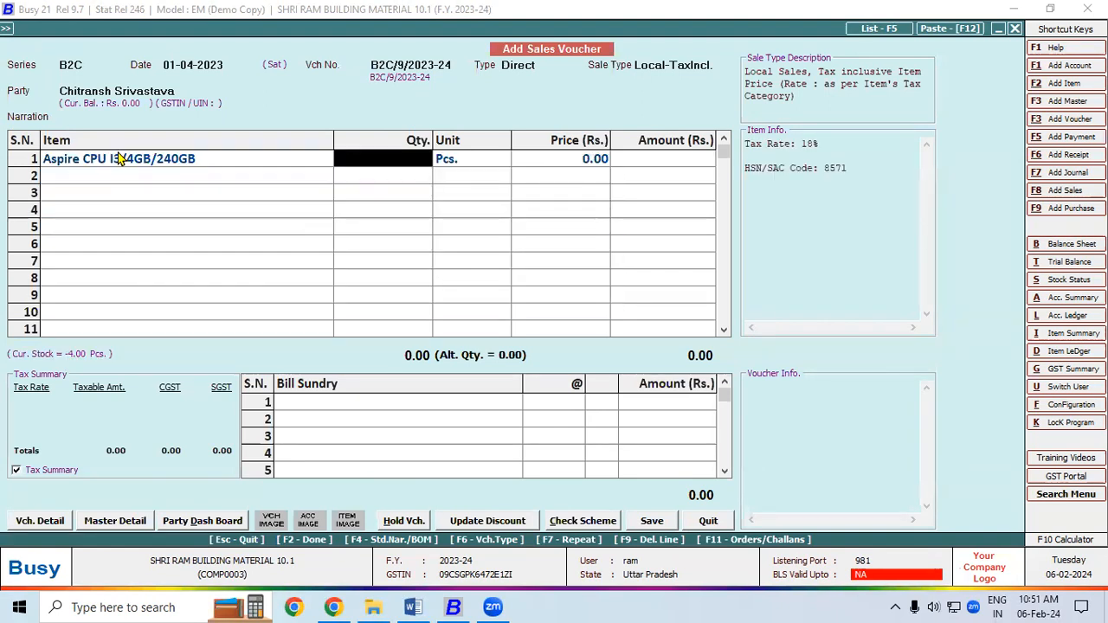
text(2)
key(Return)
key(Return)
text(12500)
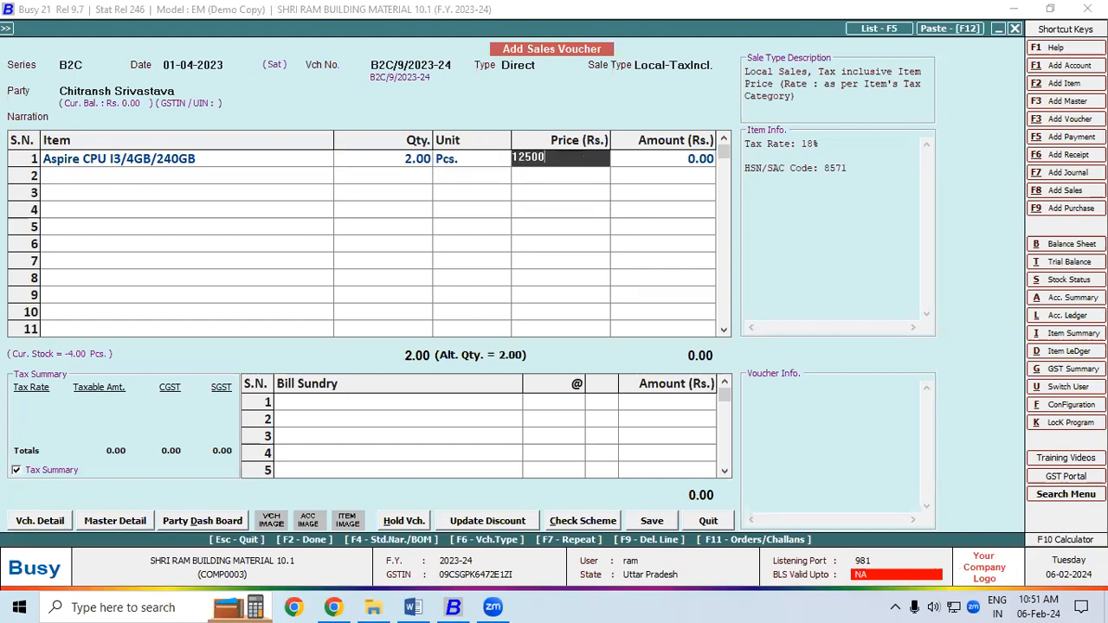
key(Return)
key(Return)
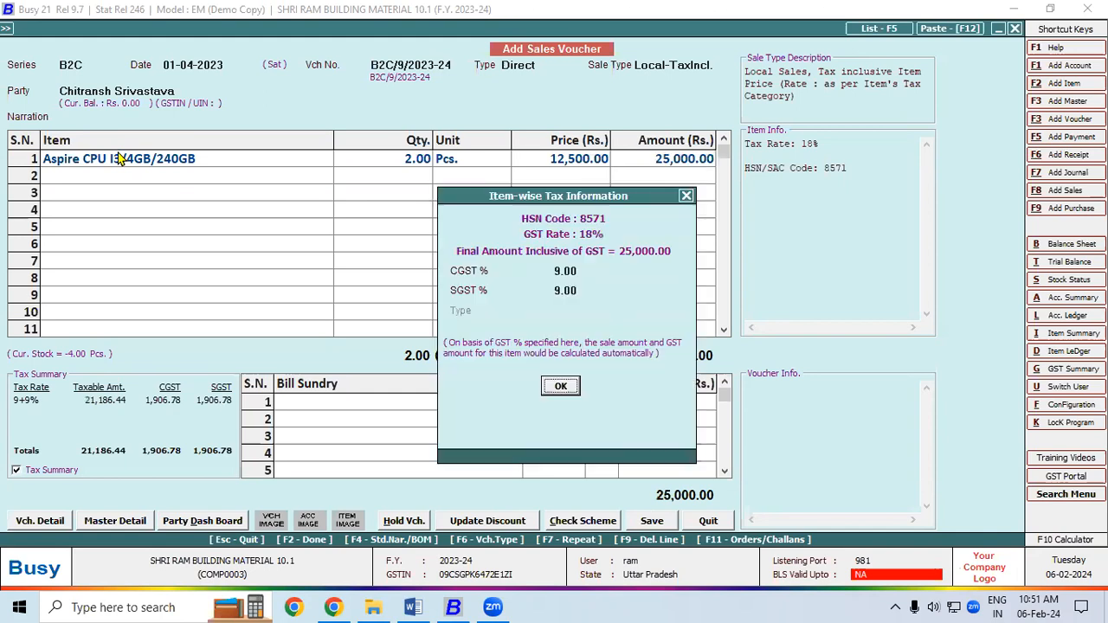
key(Return)
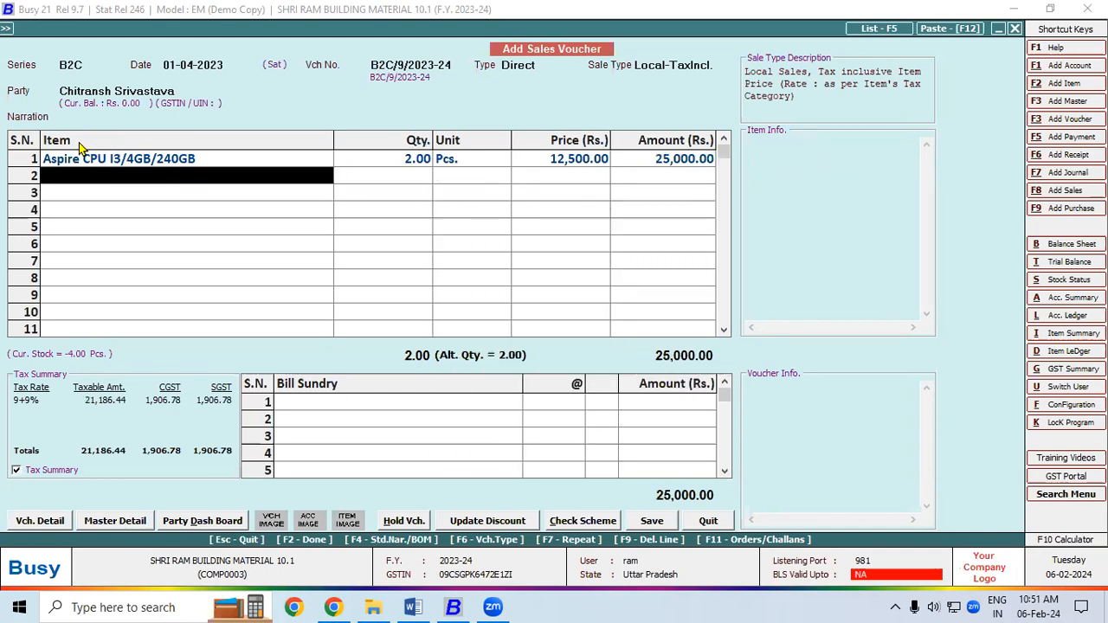
- Save the voucher, accepting the new 25,000 bill reference and the transport details
click(647, 523)
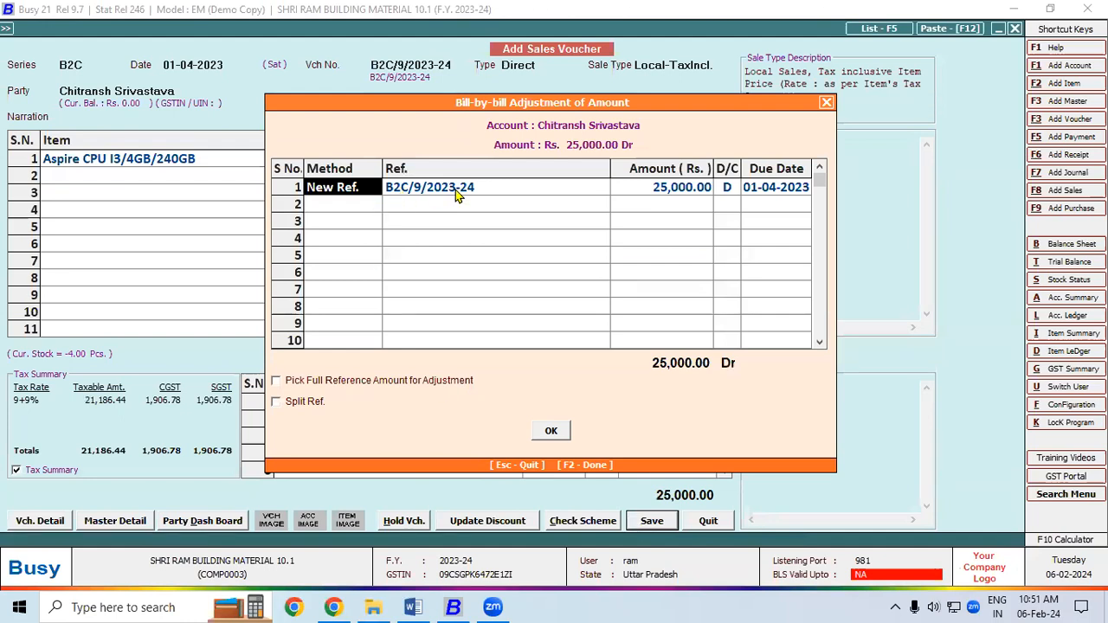
click(552, 430)
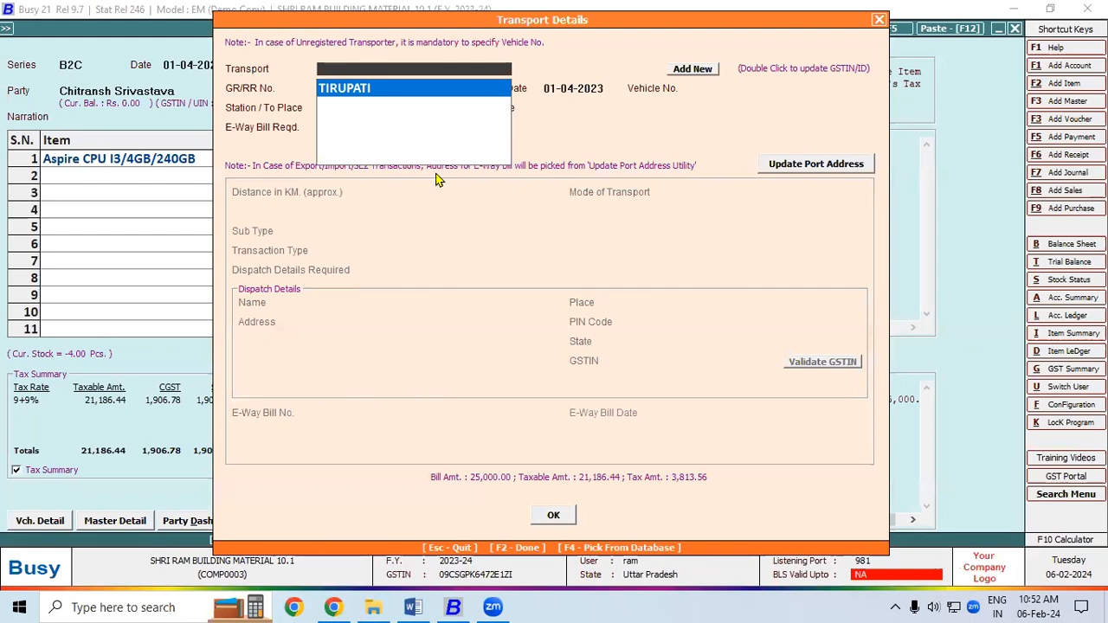
click(553, 515)
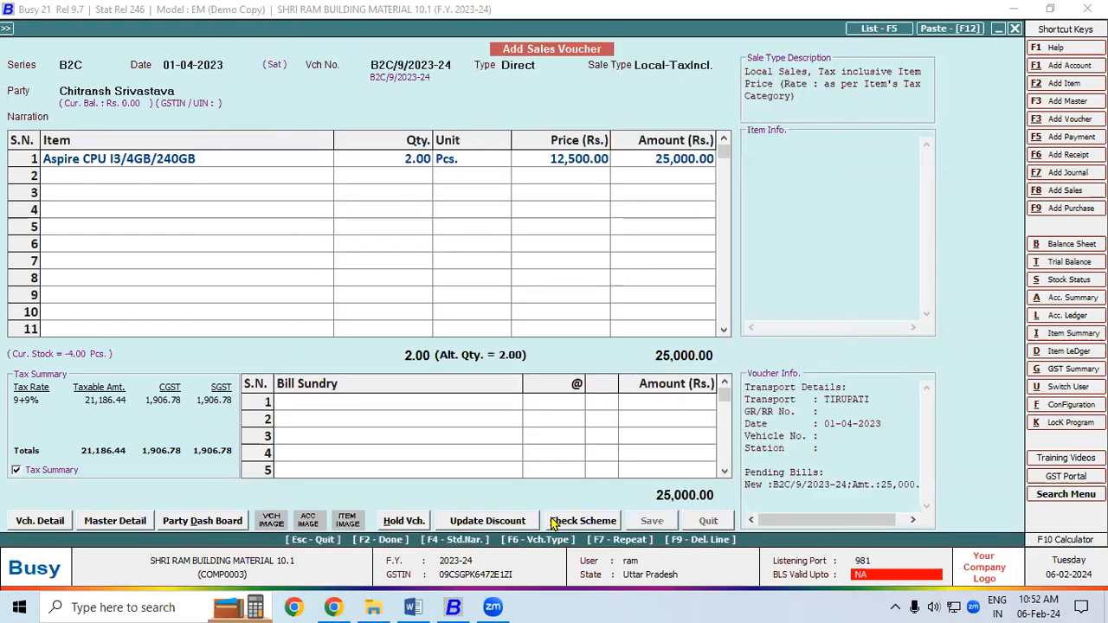
drag(520, 249, 307, 149)
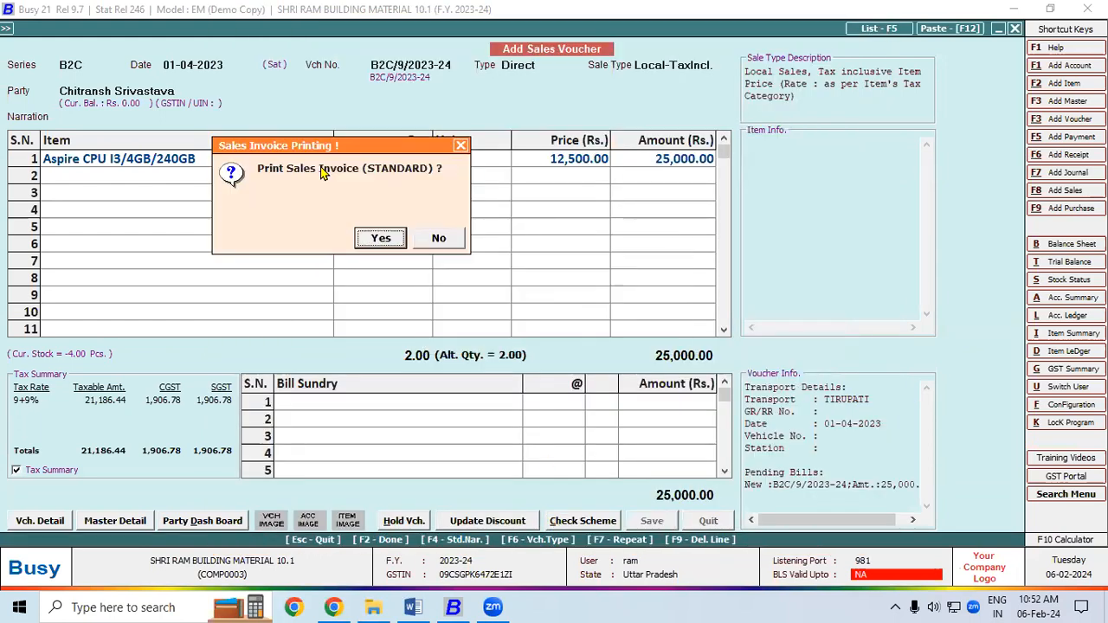
- Print invoice B2C/9/2023-24 in STANDARD format via Email and send it to the customer
click(387, 240)
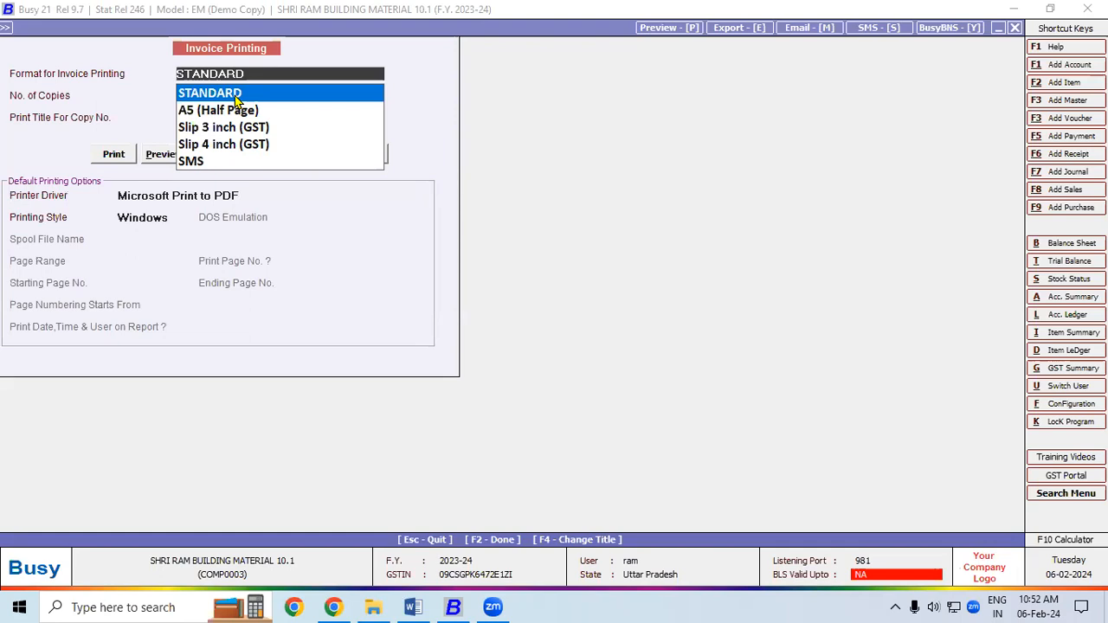
click(235, 92)
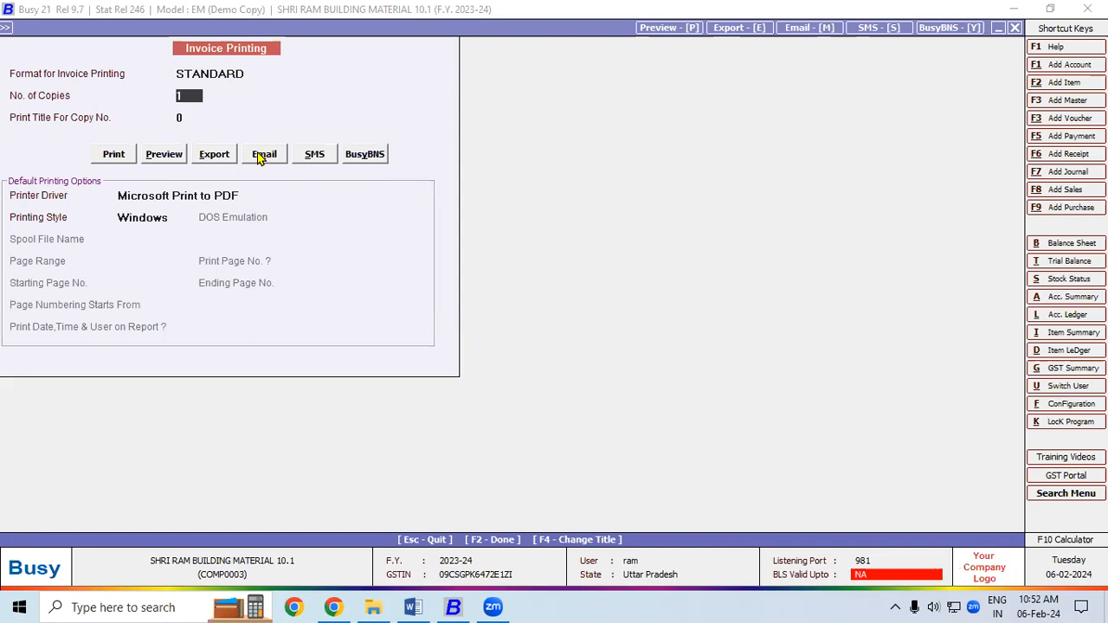
click(263, 155)
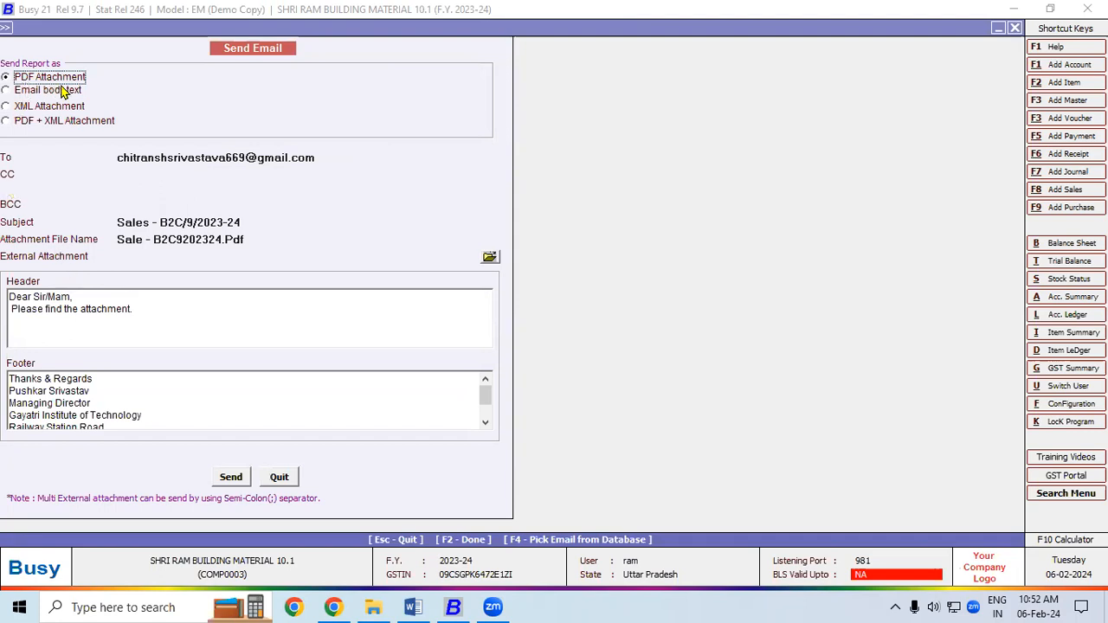
click(232, 478)
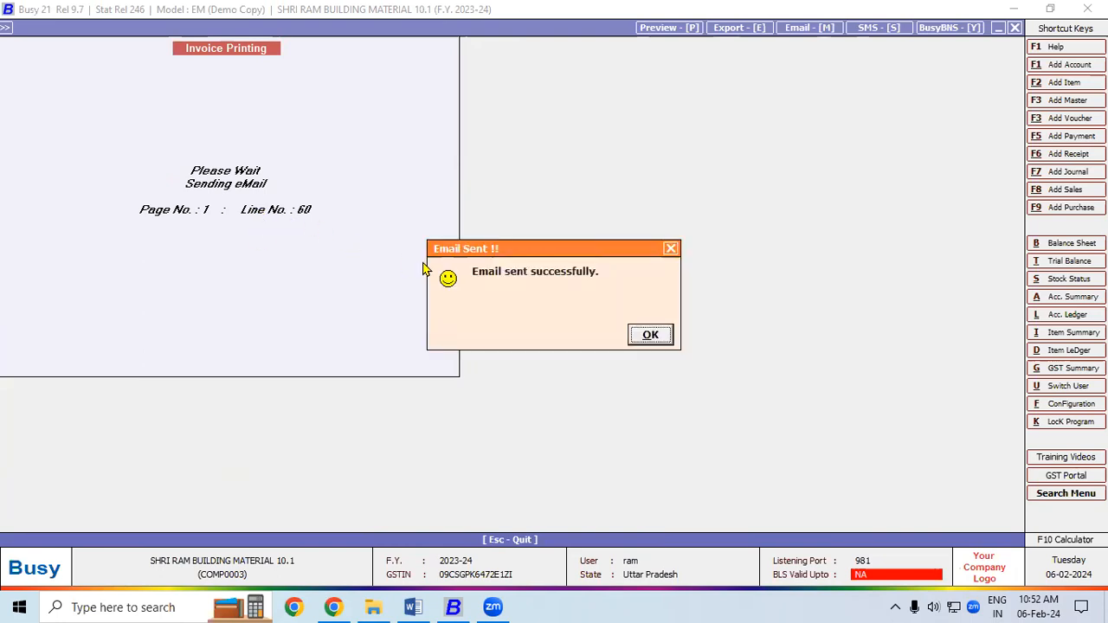
drag(476, 248, 394, 113)
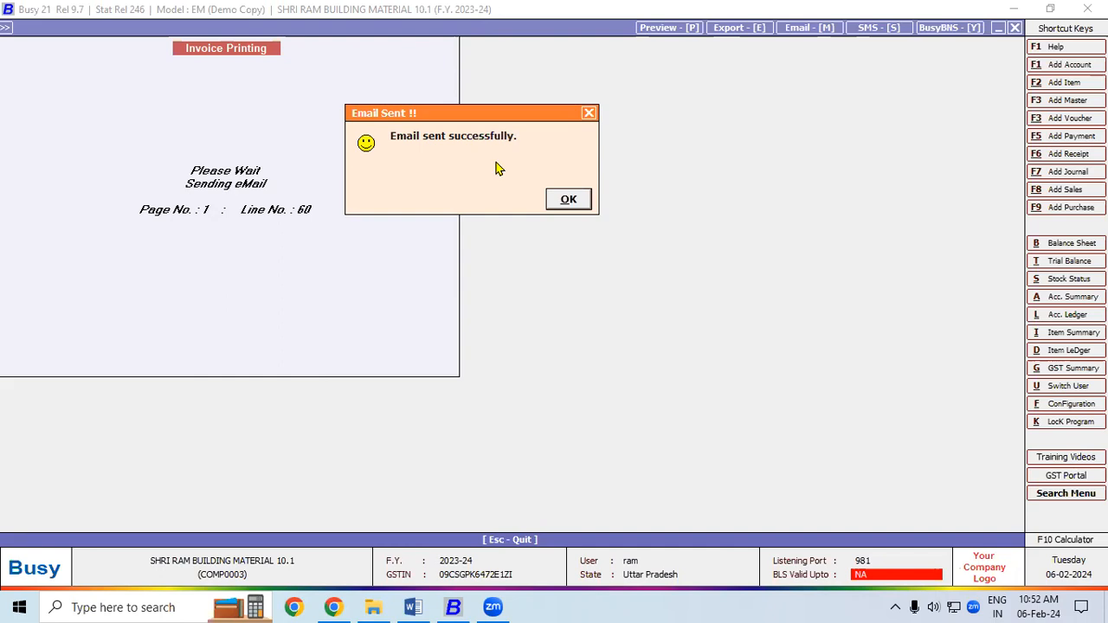
click(567, 200)
- Leave the voucher and open Administration > Masters > Account > Modify
key(Escape)
key(Escape)
key(Escape)
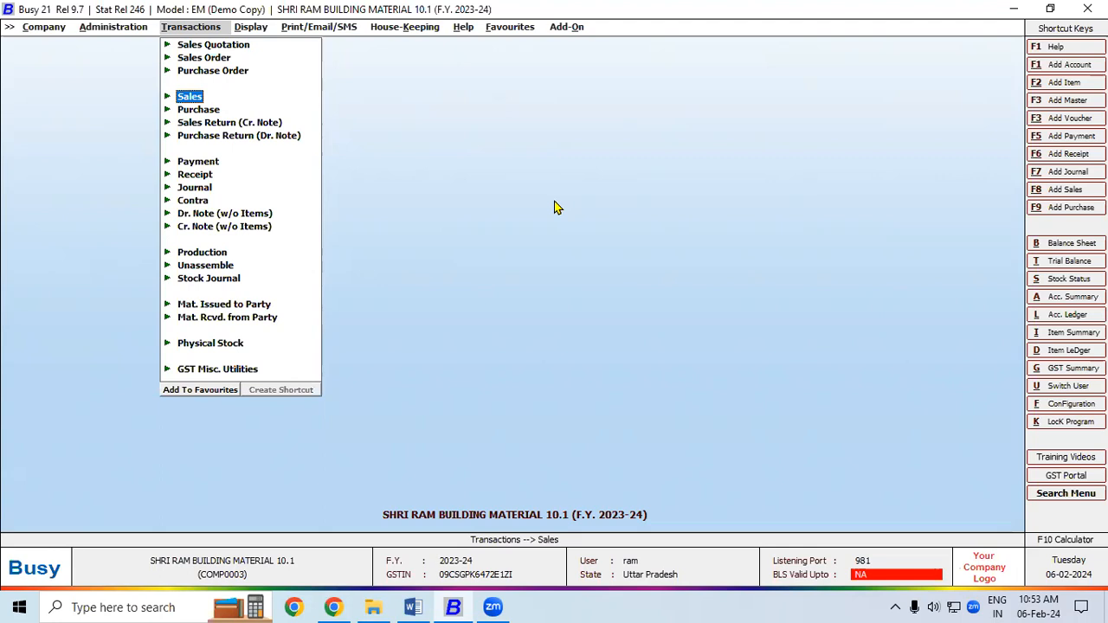
click(128, 28)
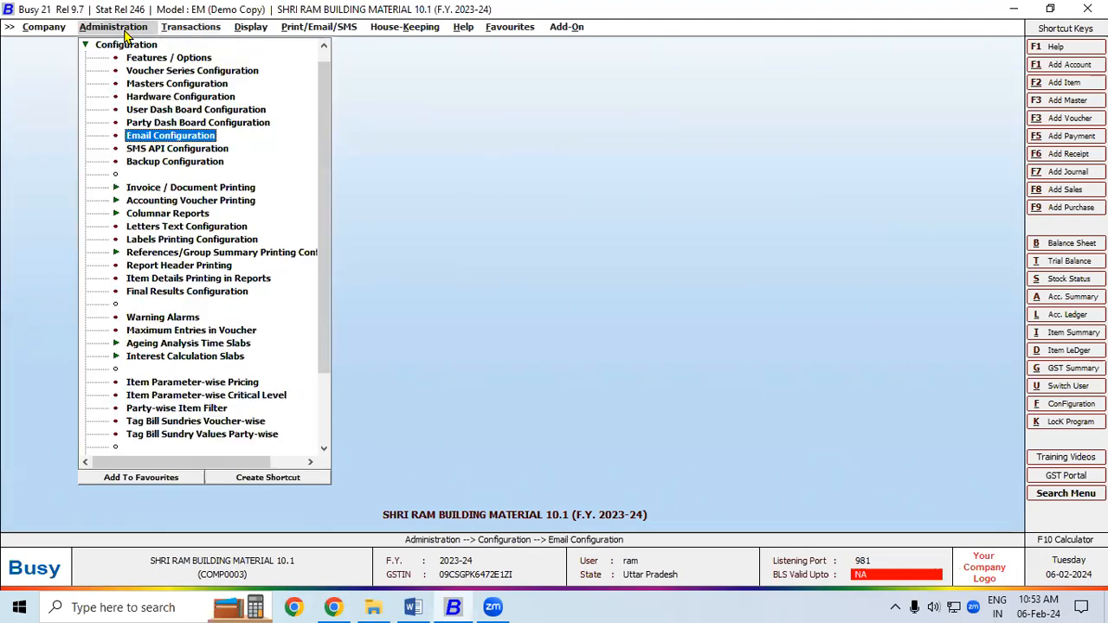
click(134, 47)
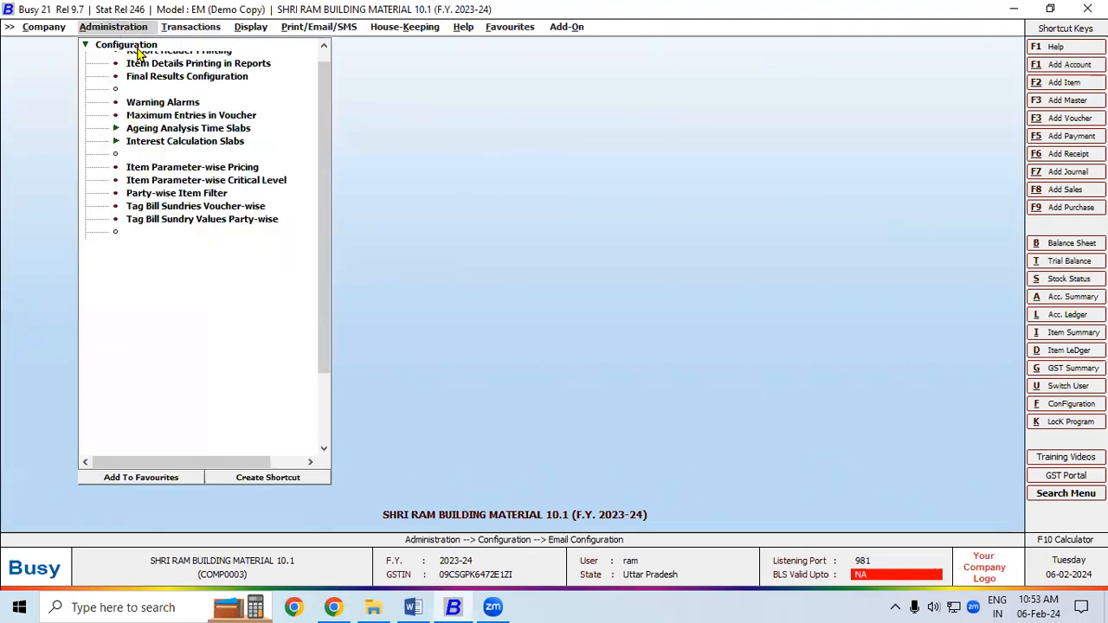
click(124, 47)
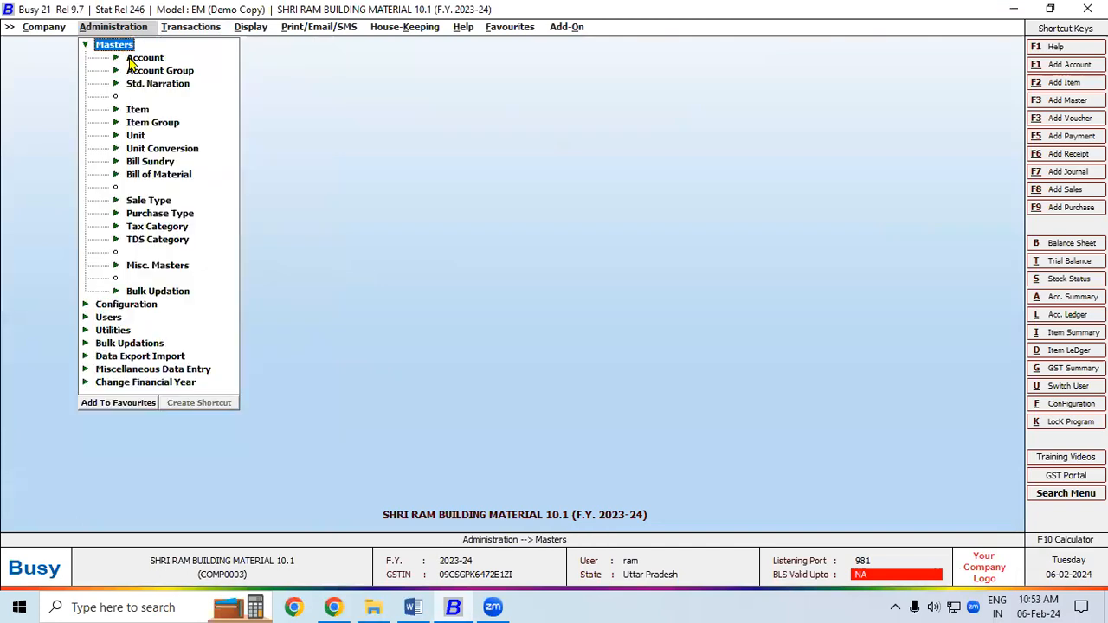
click(129, 57)
click(169, 85)
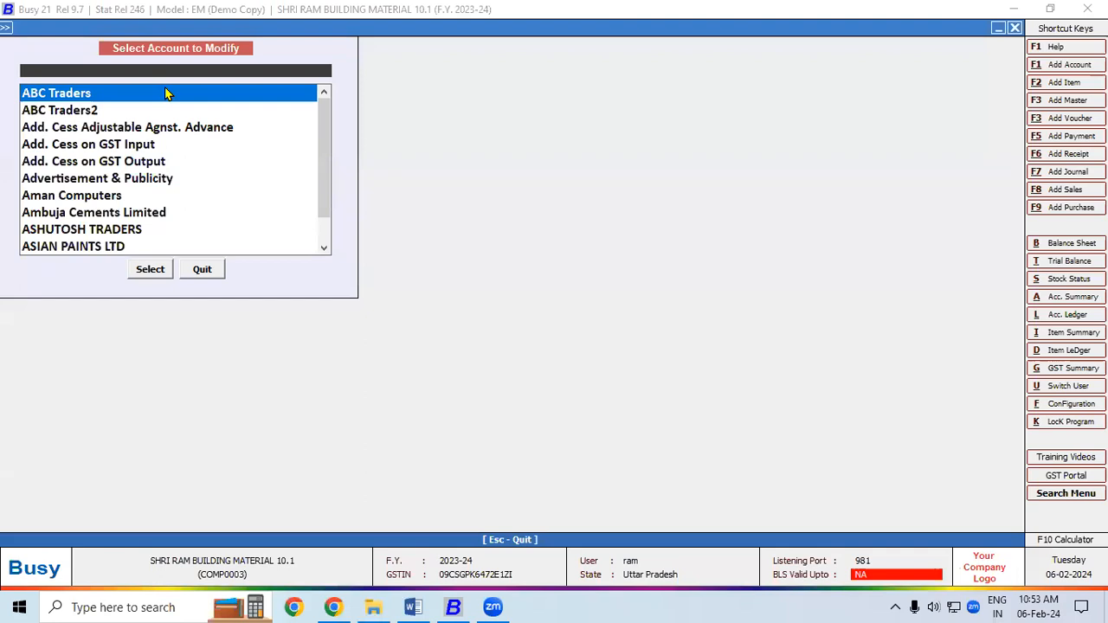
- Search 'com', open COMPUTER WORLD, and step through to its contact fields
text(a)
key(BackSpace)
text(com)
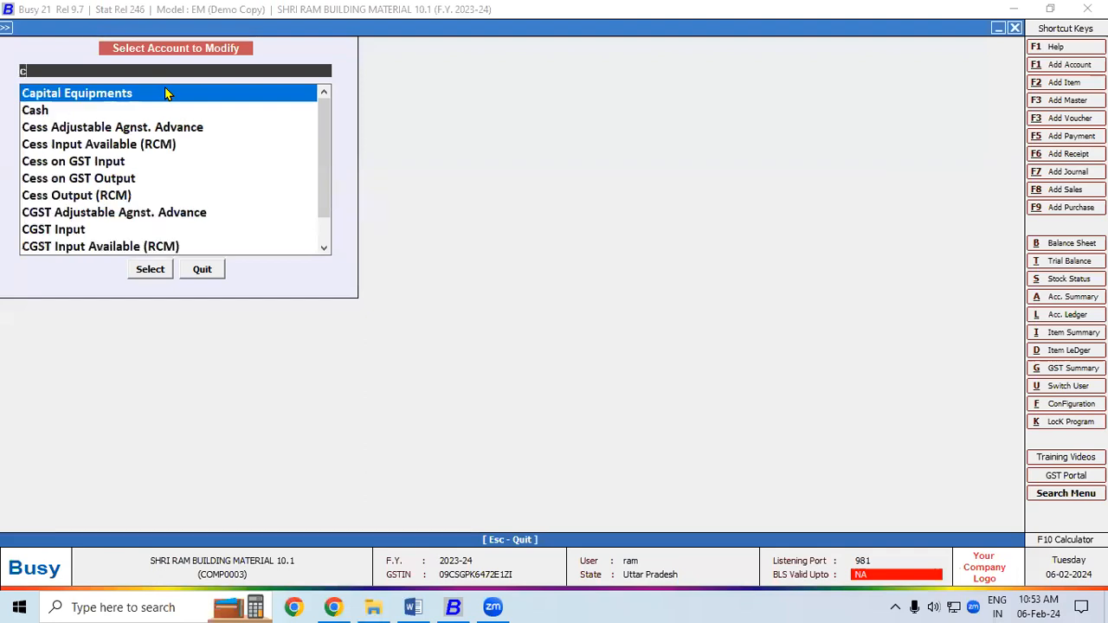
key(Down)
key(Down)
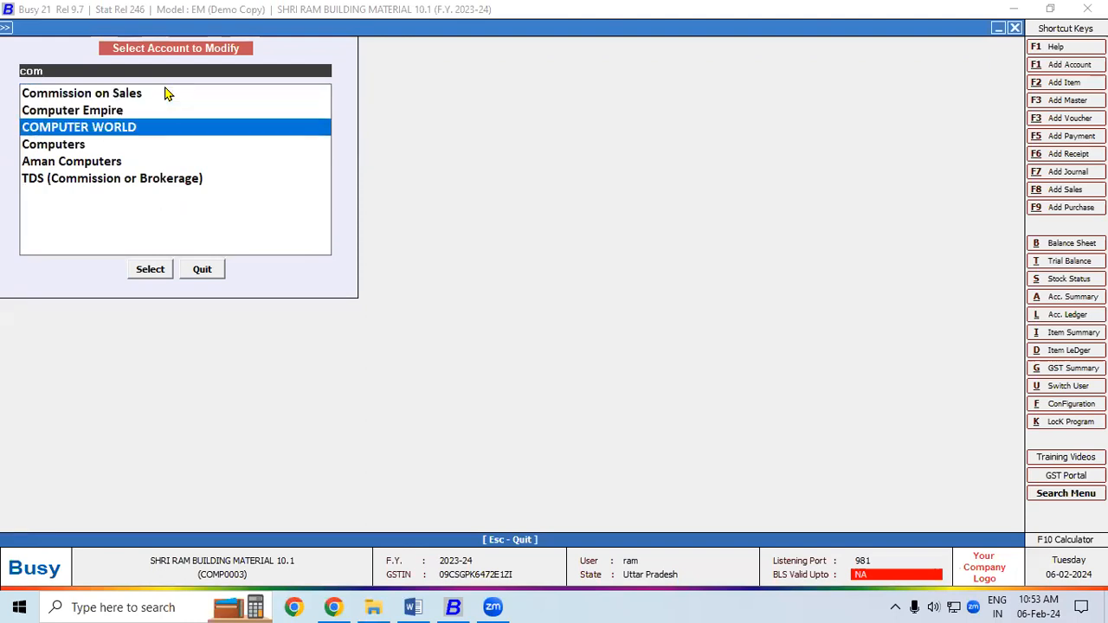
key(Return)
key(Return)
key(Return)
key(Return)
key(Return)
key(Return)
key(Return)
key(Return)
key(Return)
key(Return)
key(Return)
key(Return)
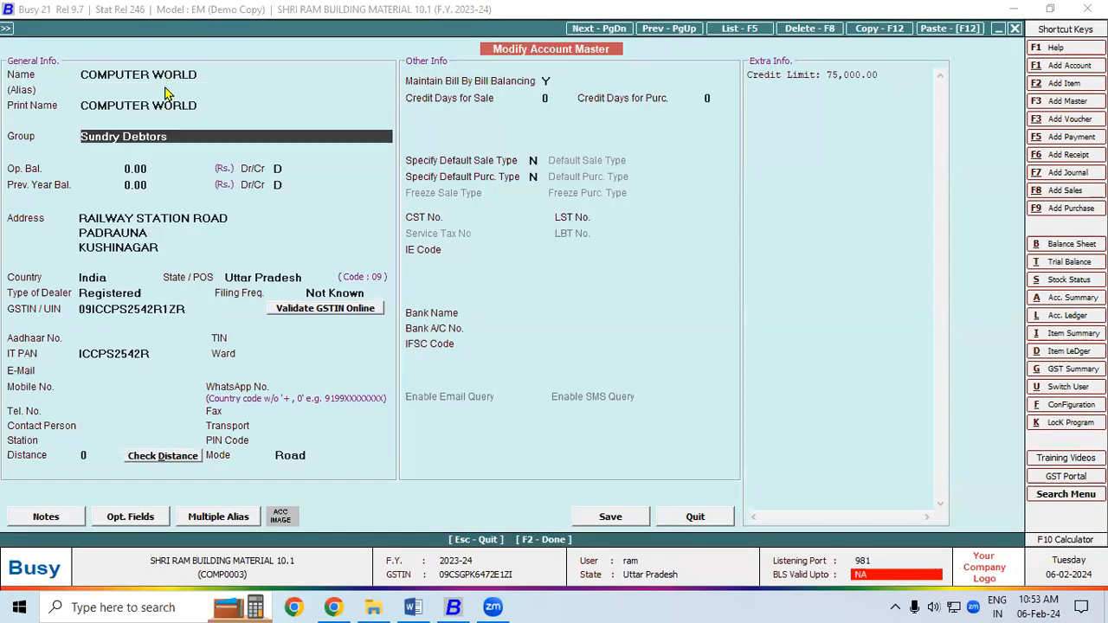
key(Return)
key(Return)
key(Return)
key(Return)
key(Return)
key(Return)
key(Return)
key(Return)
key(Return)
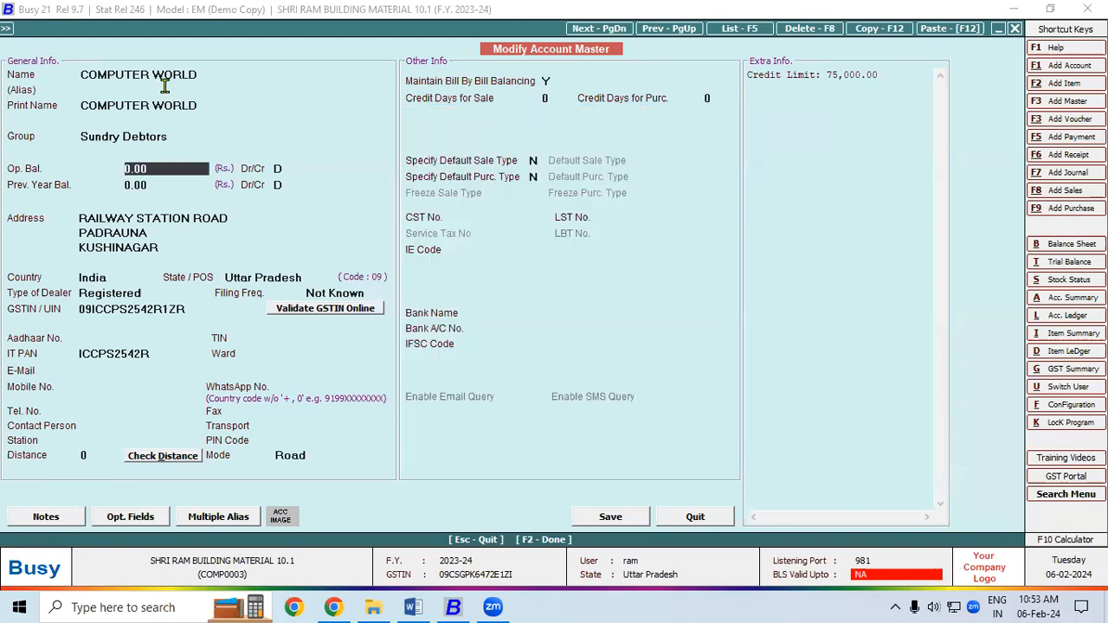
key(Return)
key(Return)
key(Return)
key(Return)
key(Return)
key(Return)
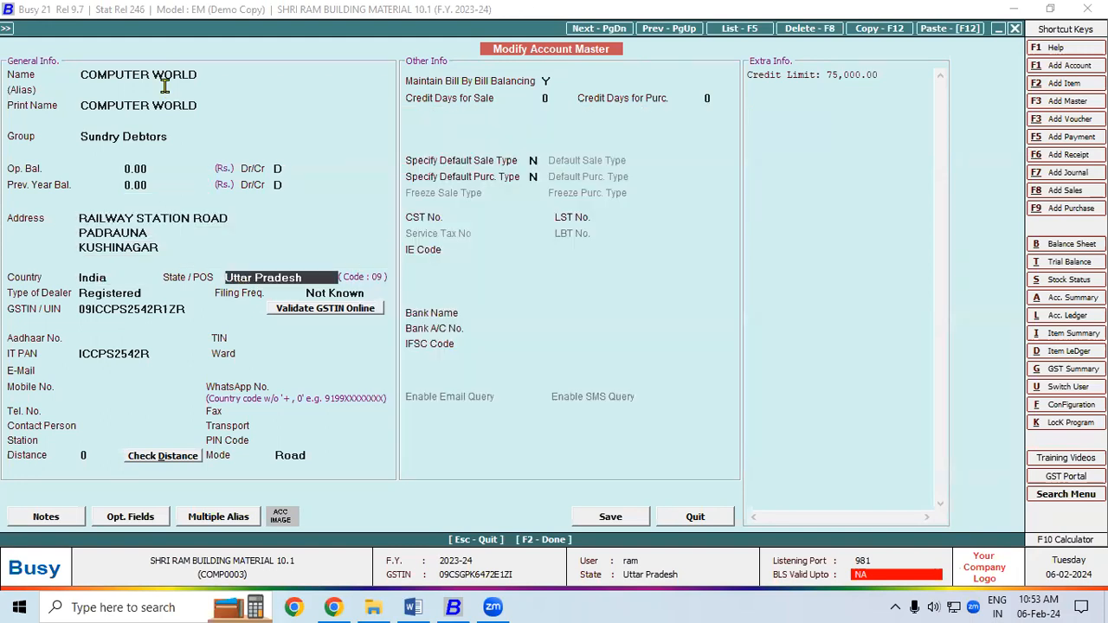
key(Return)
key(Return)
key(Return)
key(Return)
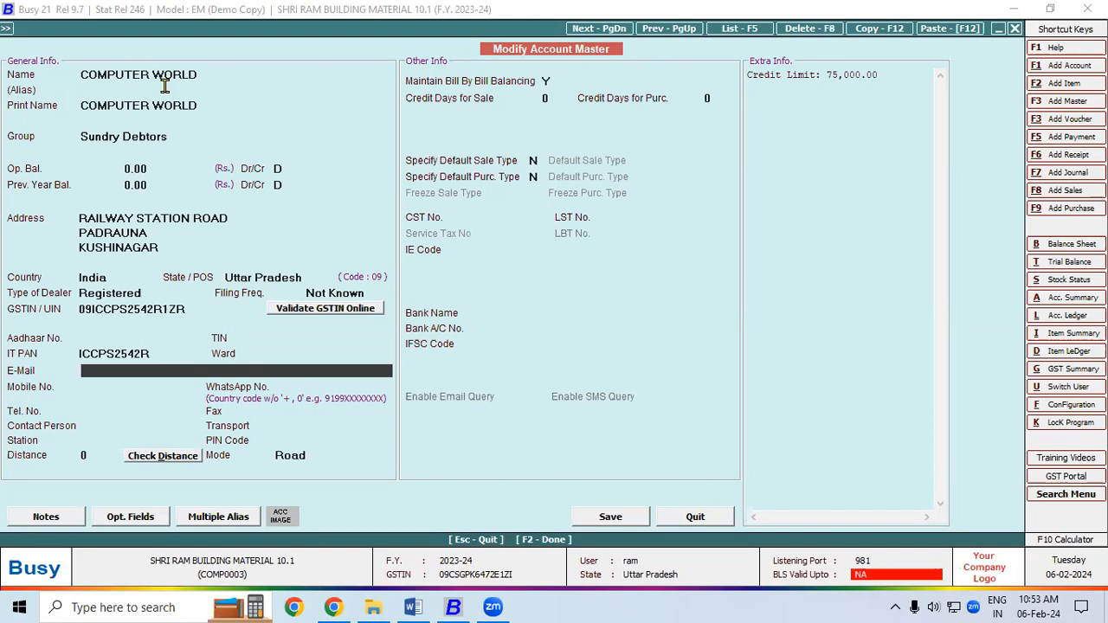
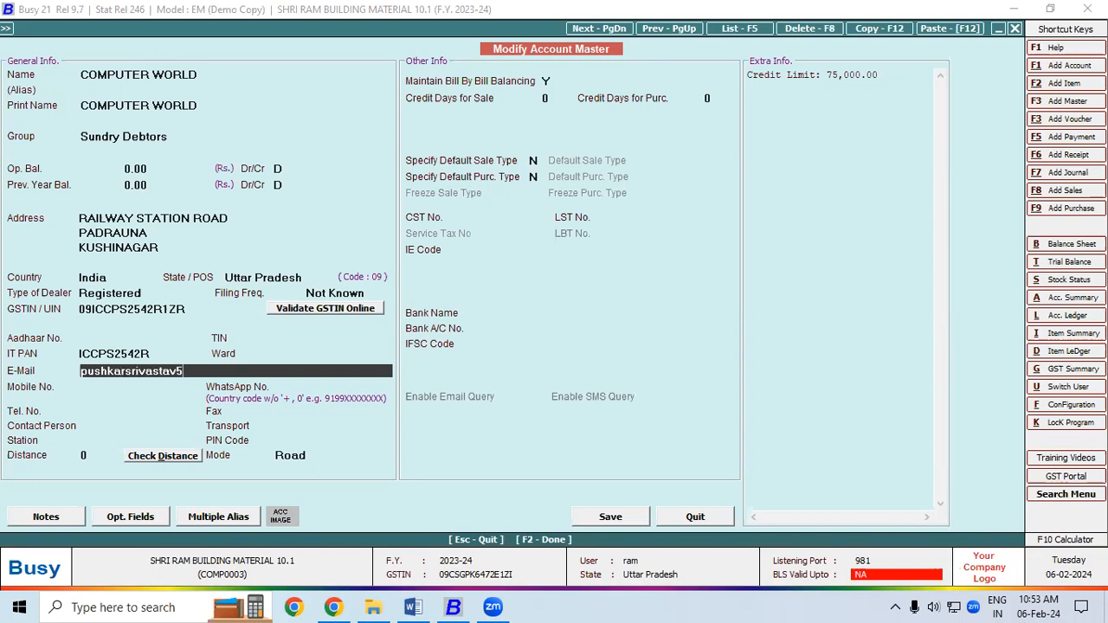
- Enter the party's Gmail address, fixing the missing @, and save the account
key(Return)
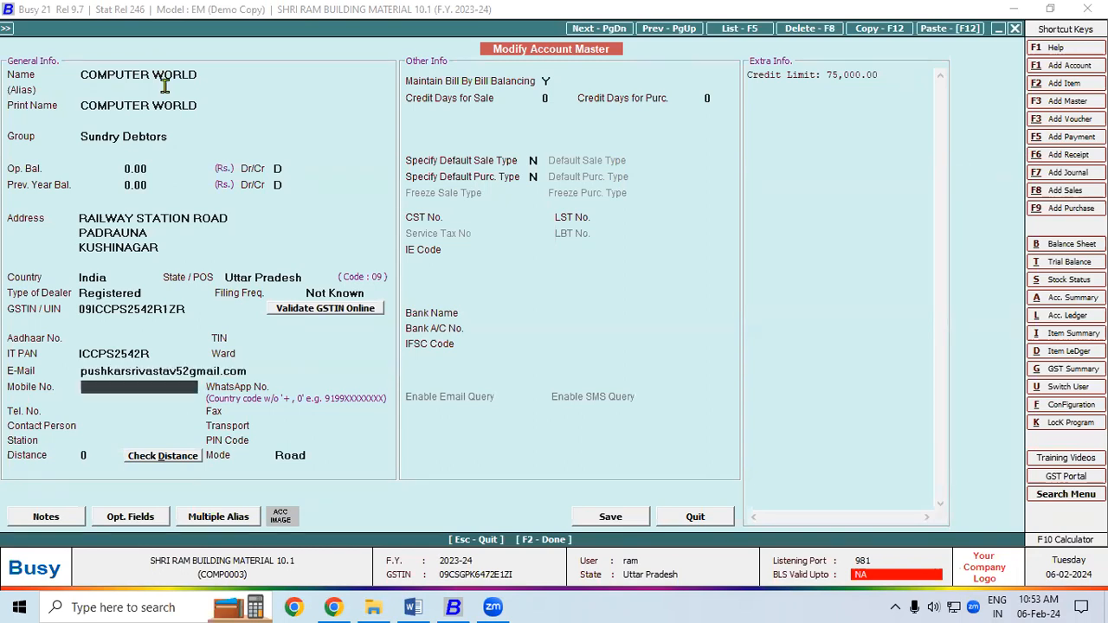
click(187, 370)
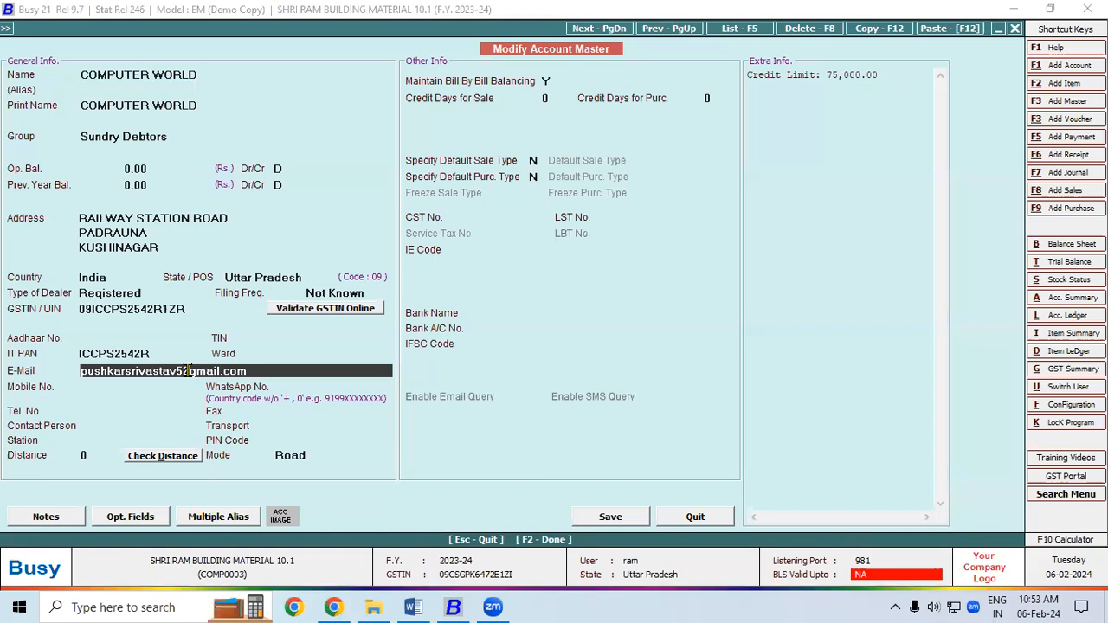
key(BackSpace)
text(@)
click(638, 521)
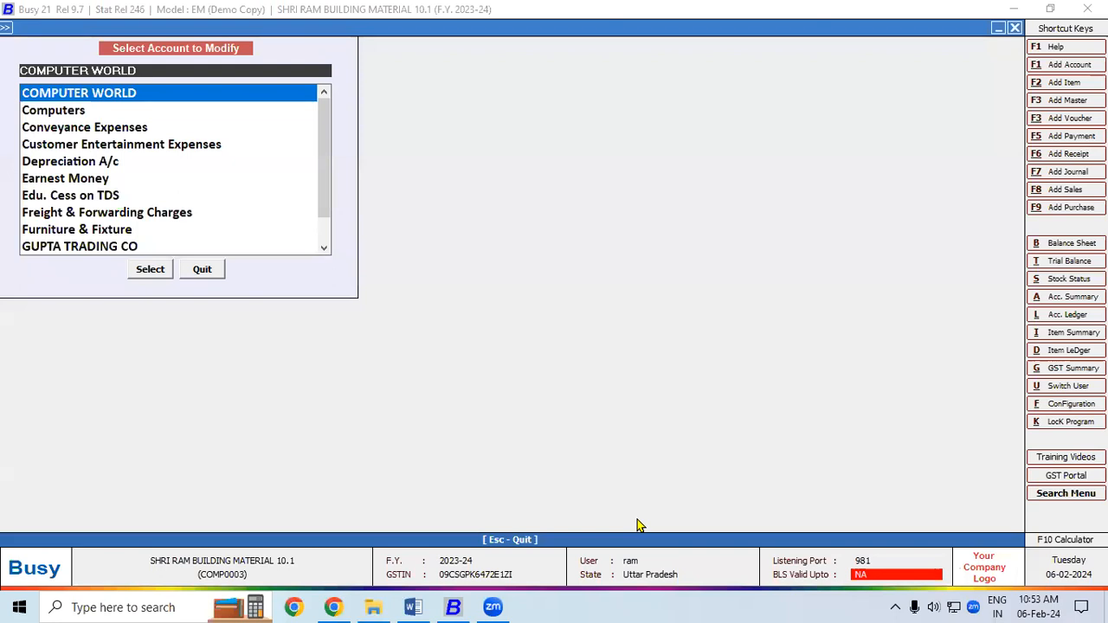
- Open COMPUTER WORLD's account ledger and its B2B/1SRBM sale voucher (100 bags CEMENT, 51,200)
key(Escape)
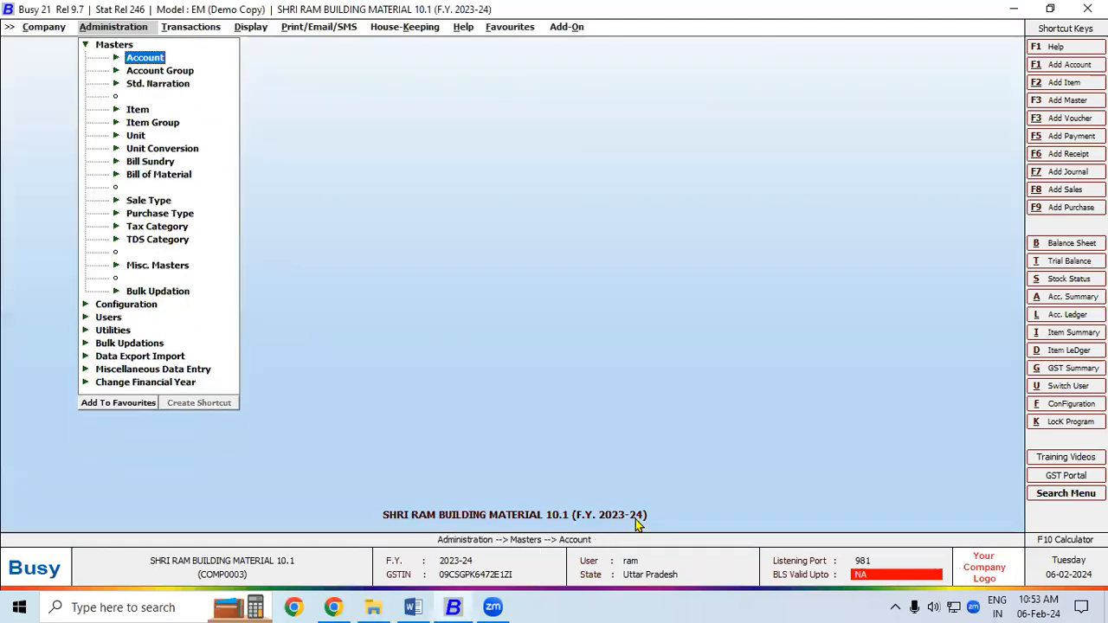
key(Right)
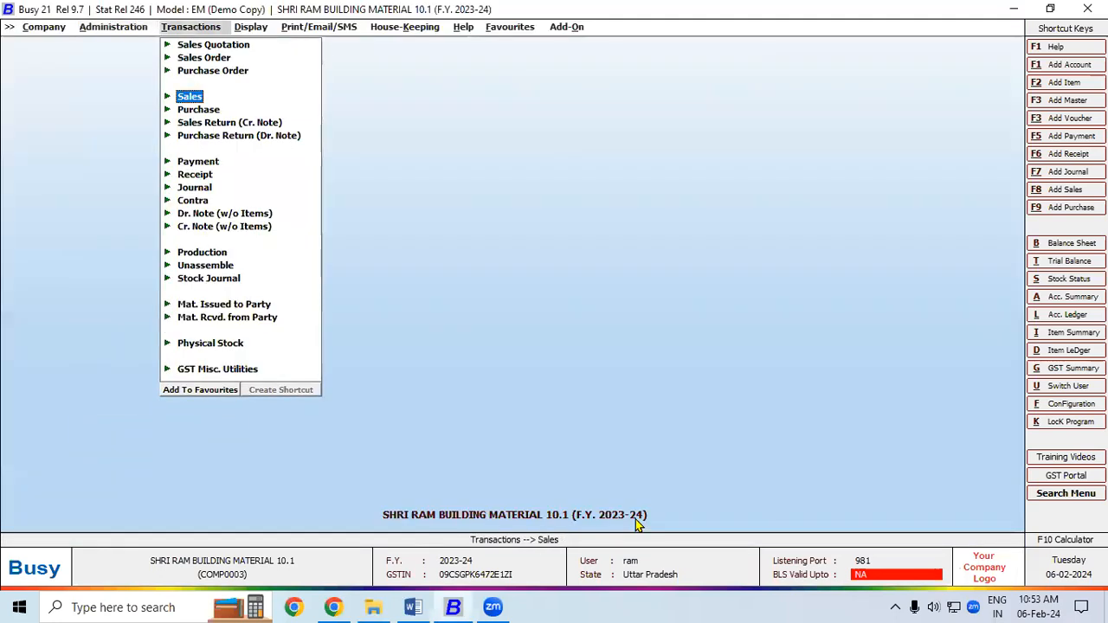
text(l)
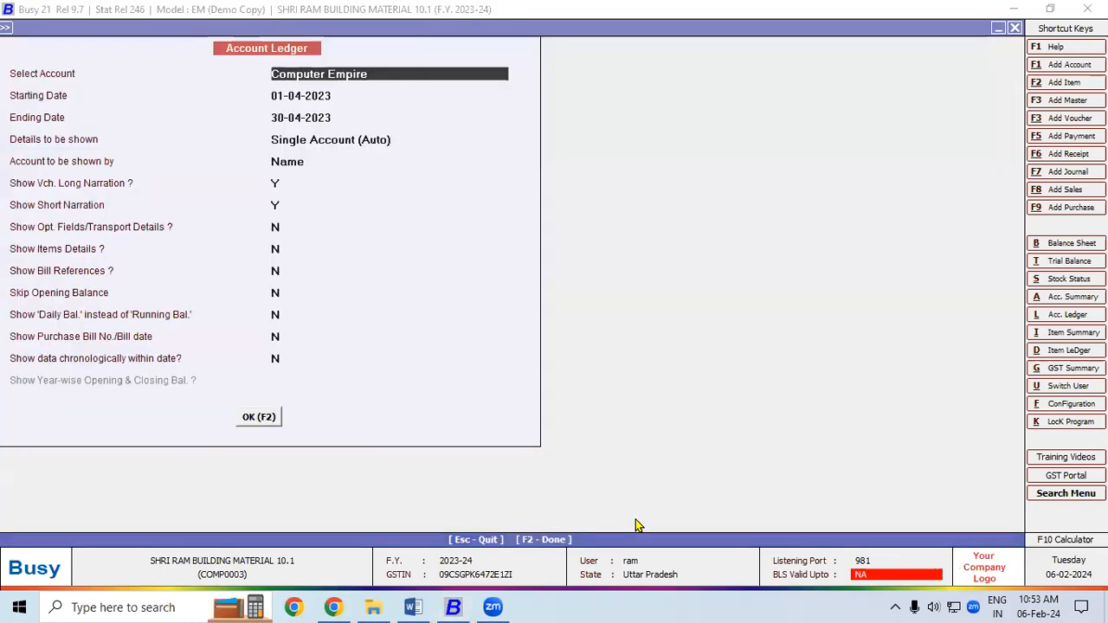
text(com)
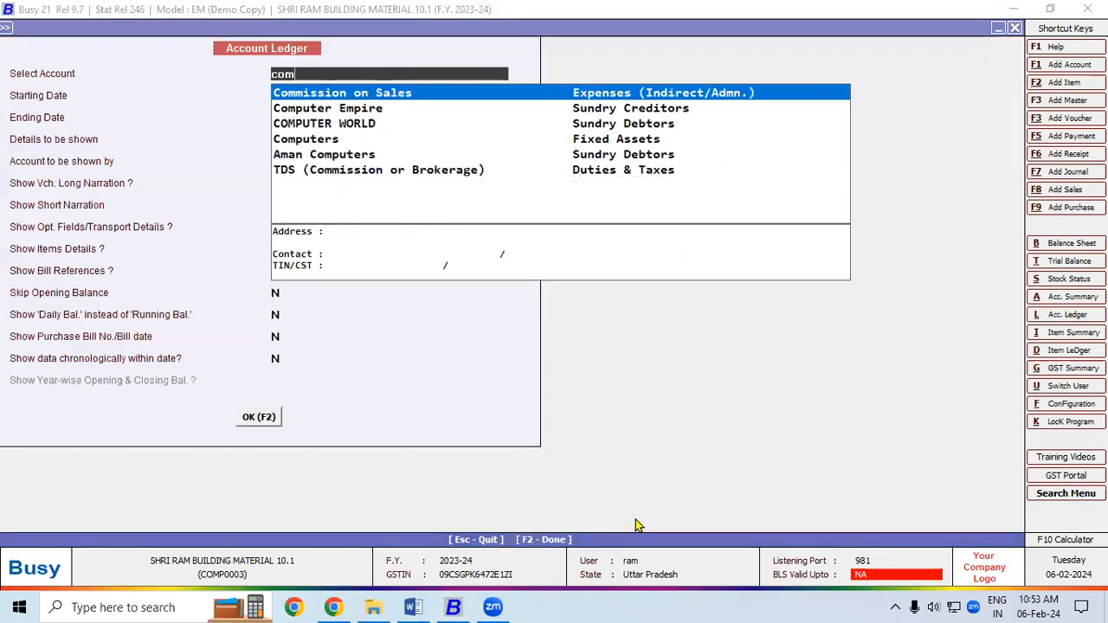
key(Down)
key(Down)
key(Return)
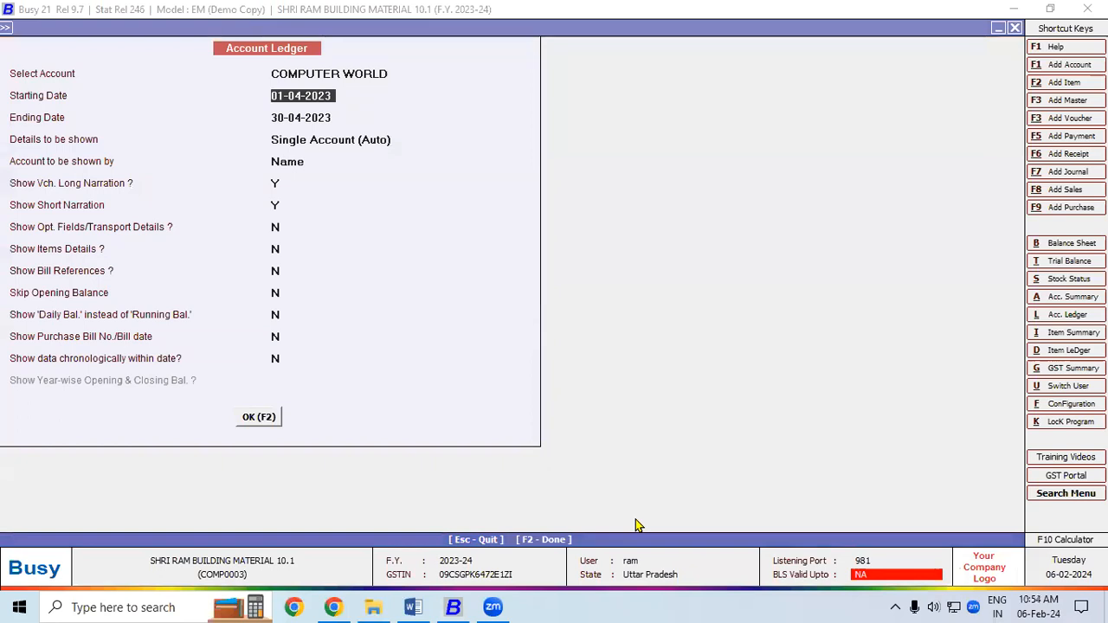
key(F2)
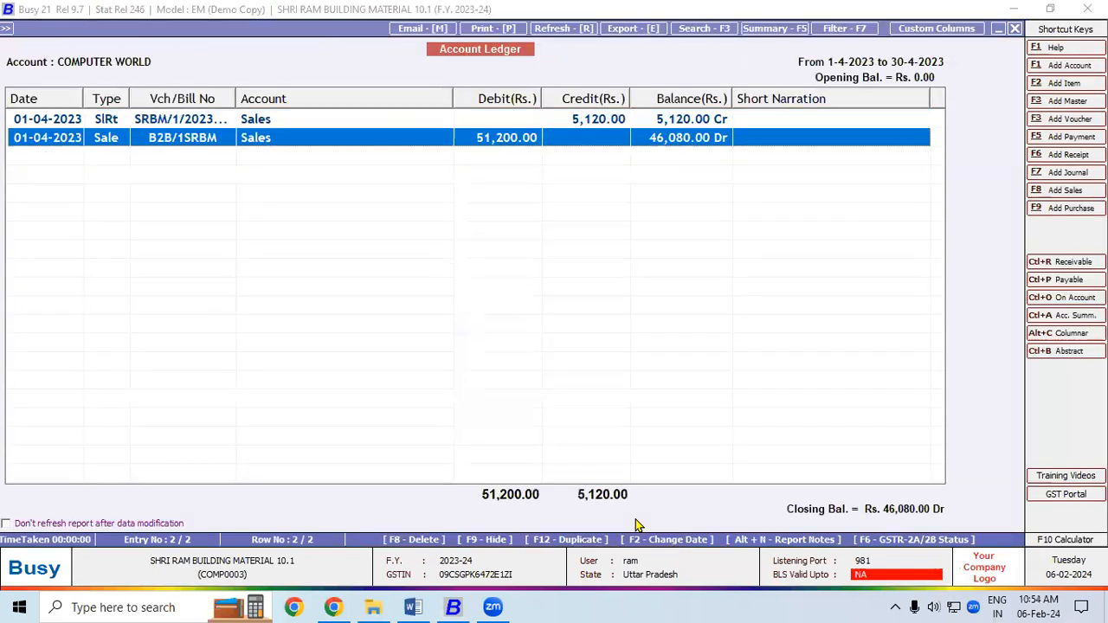
key(Up)
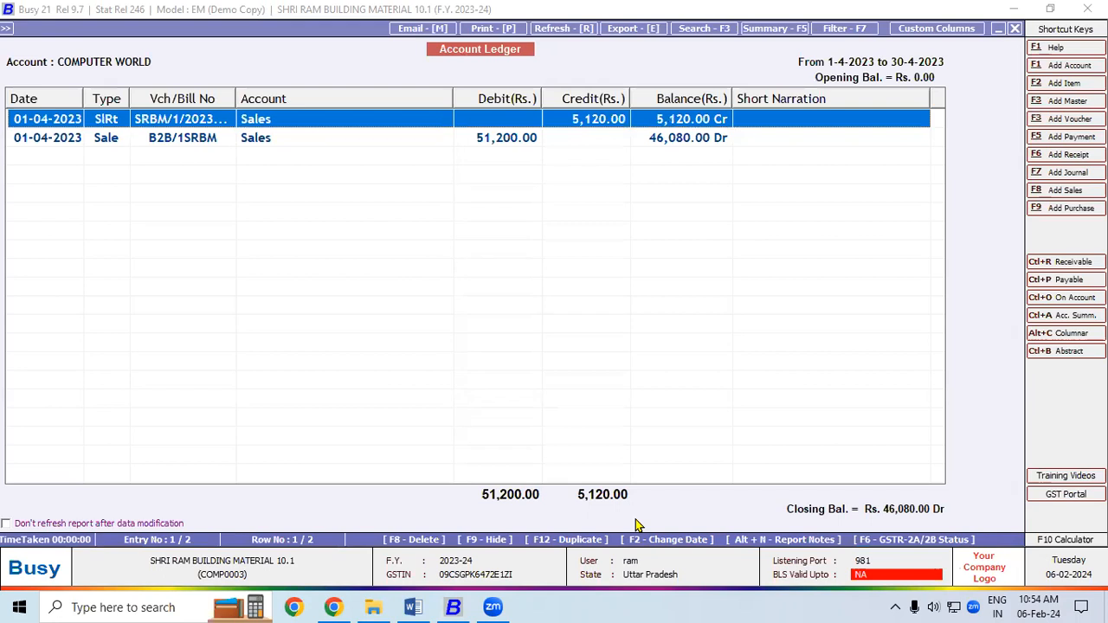
key(Down)
key(Return)
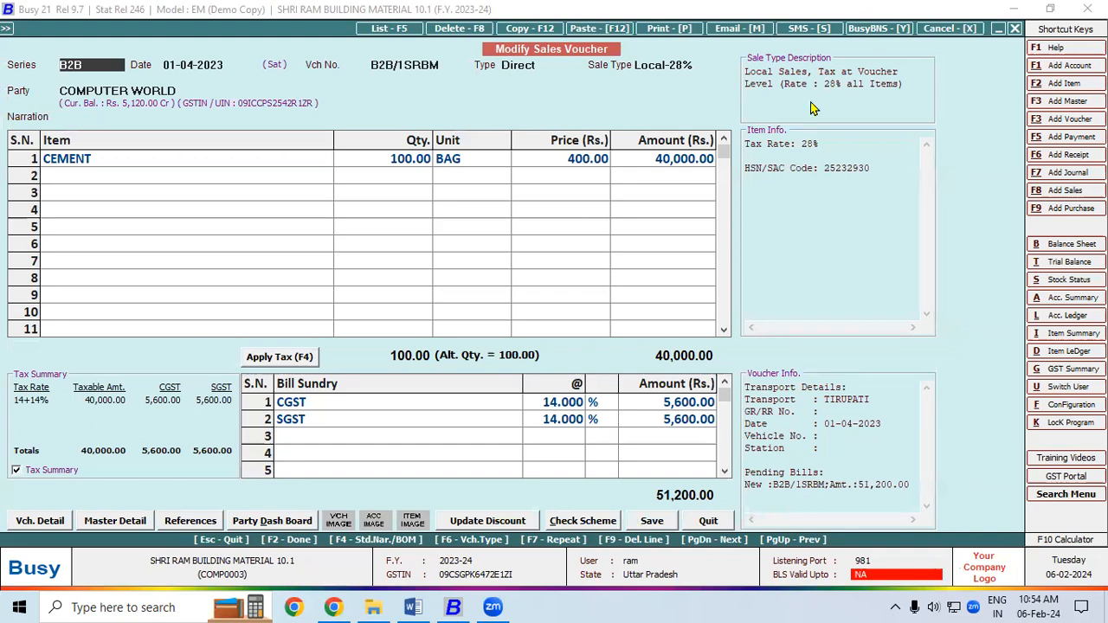
- E-mail the B2B/1SRBM invoice to COMPUTER WORLD in STANDARD format, then switch to the Word notes
click(742, 35)
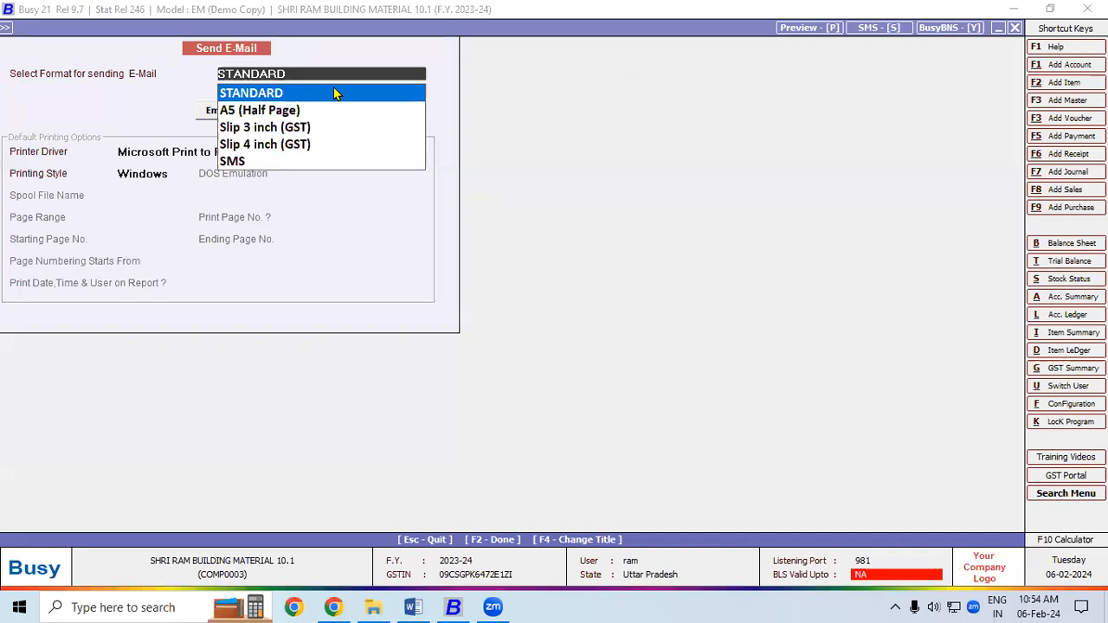
click(336, 94)
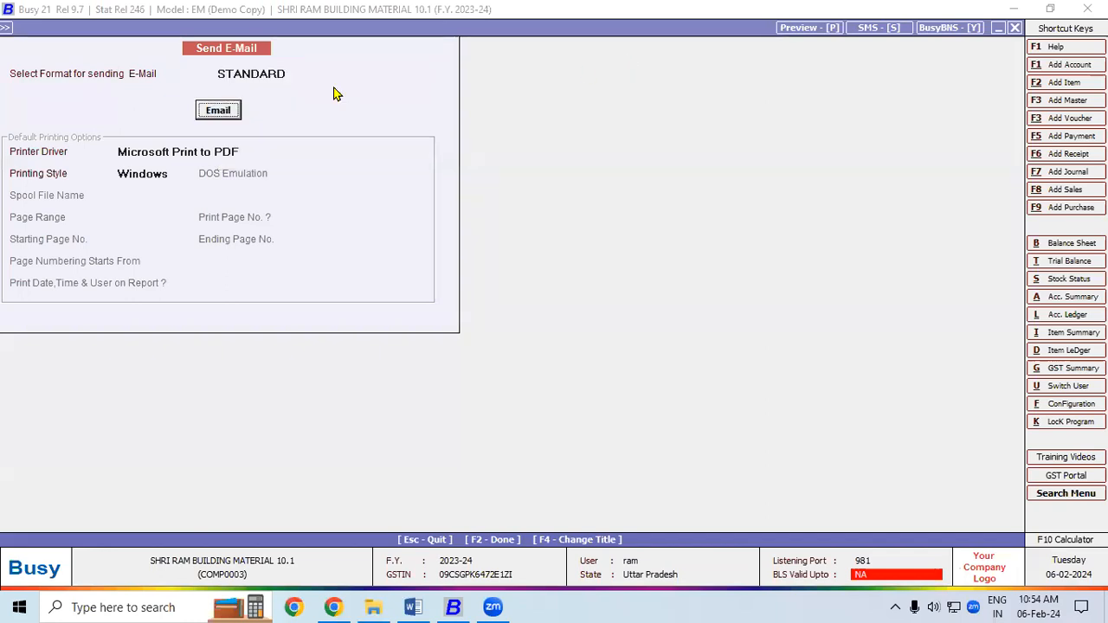
click(233, 112)
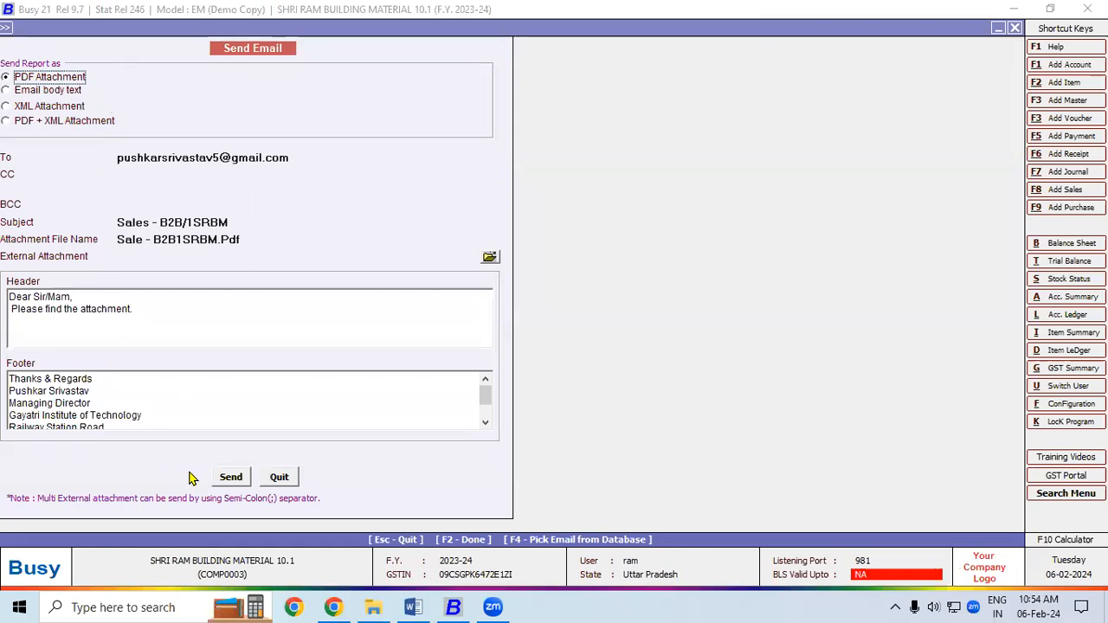
click(230, 477)
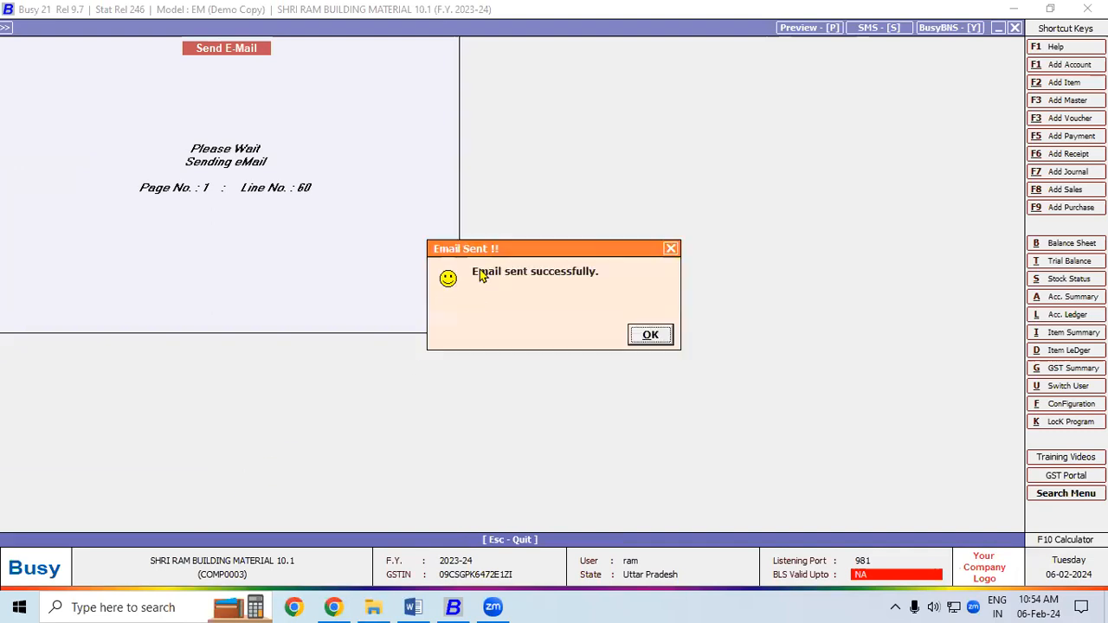
drag(483, 253, 496, 140)
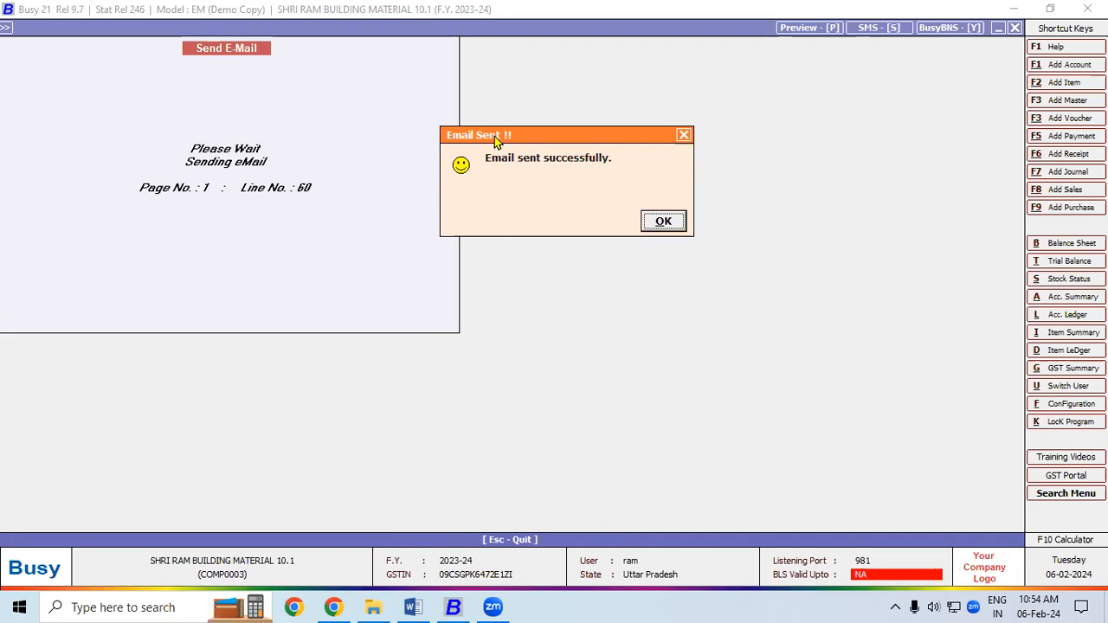
click(413, 606)
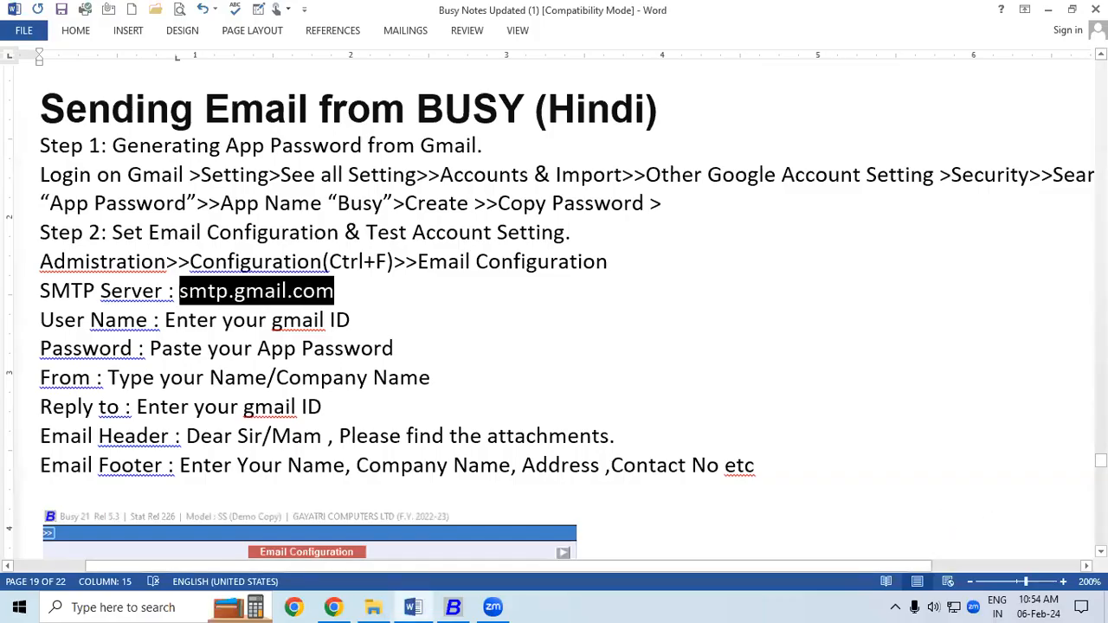
- Scroll the Word notes down to the Sending Payment Reminders and Offline Email/SMS sections
key(alt+Tab)
key(alt+Tab)
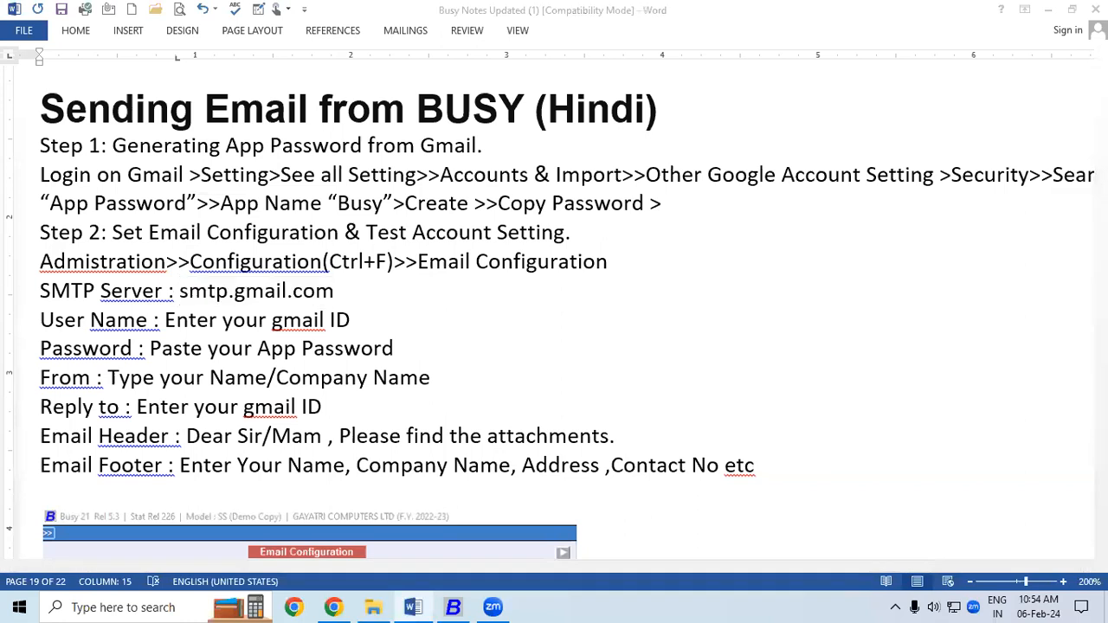
scroll(554, 312, down, 1)
scroll(554, 312, down, 5)
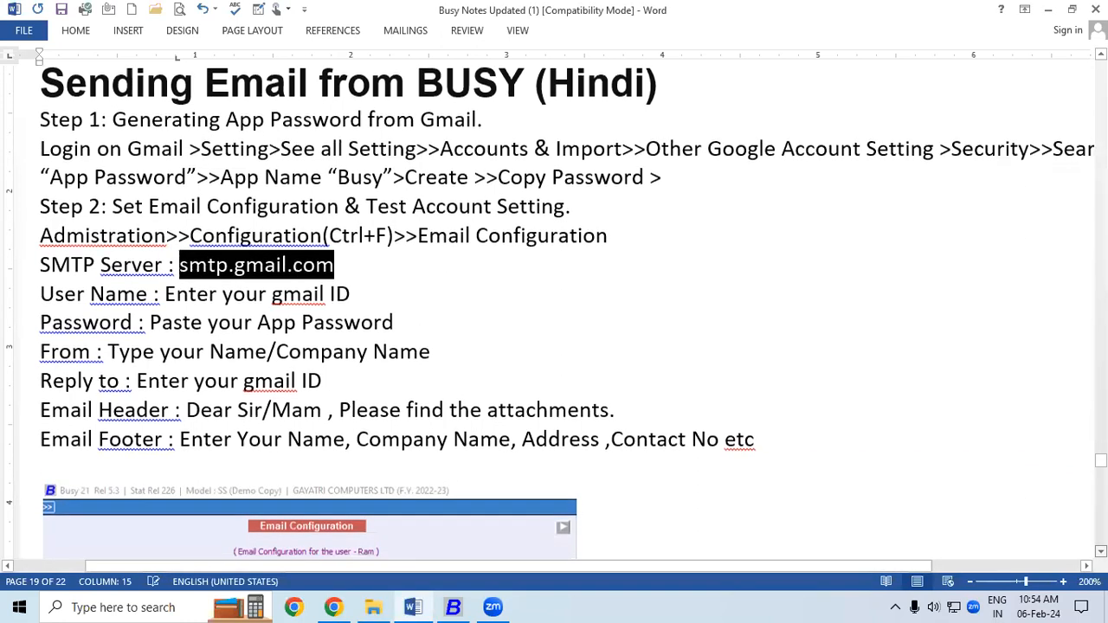
scroll(554, 312, down, 5)
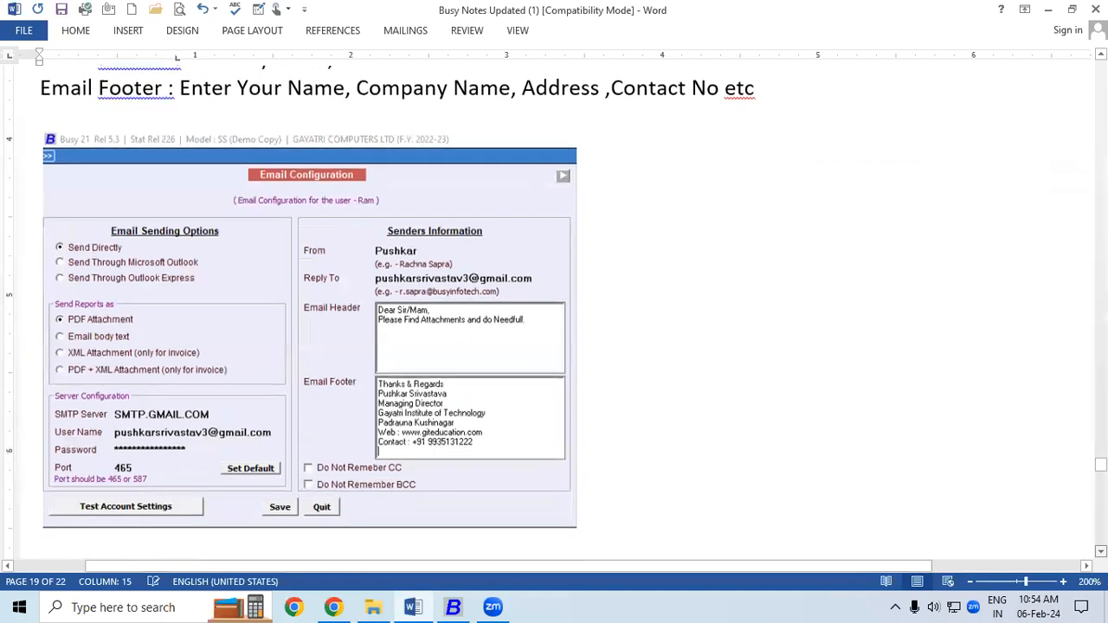
scroll(554, 312, down, 5)
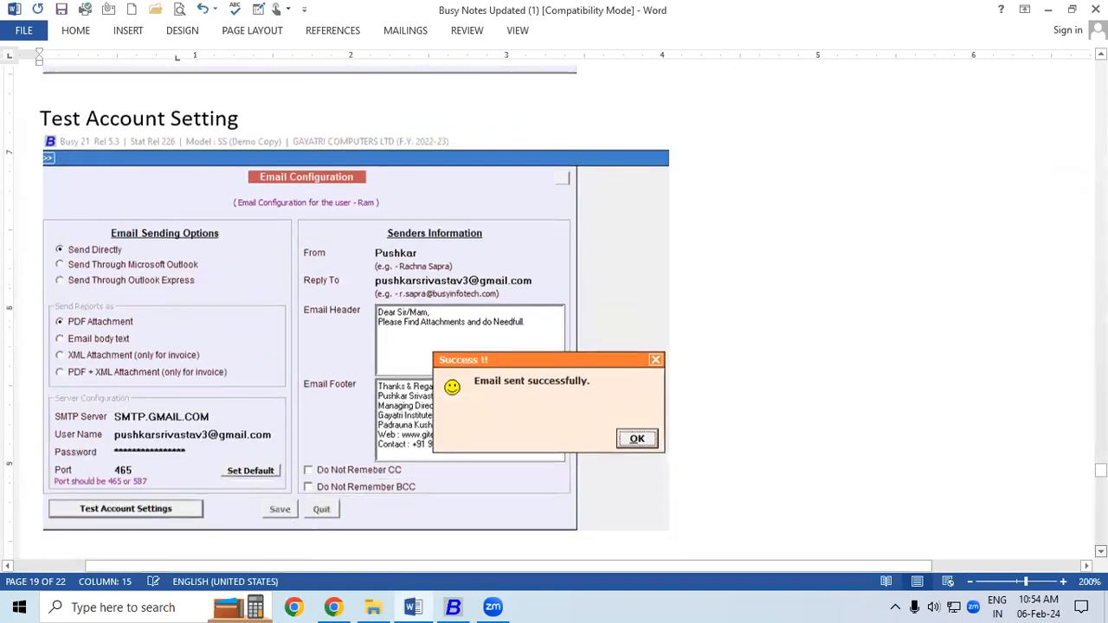
scroll(554, 312, down, 5)
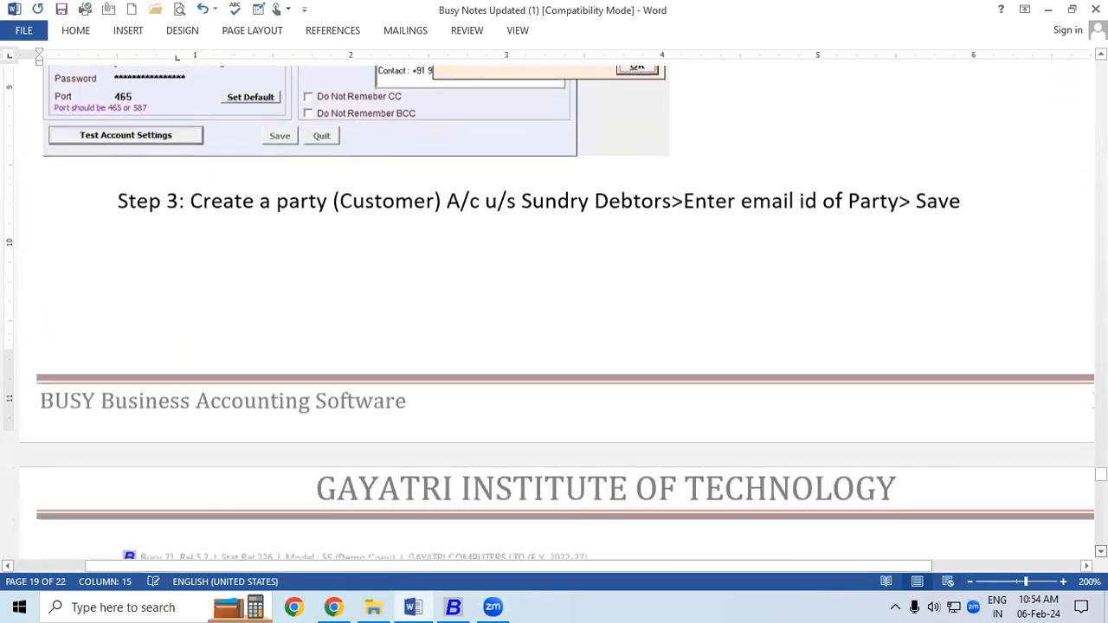
scroll(554, 311, down, 5)
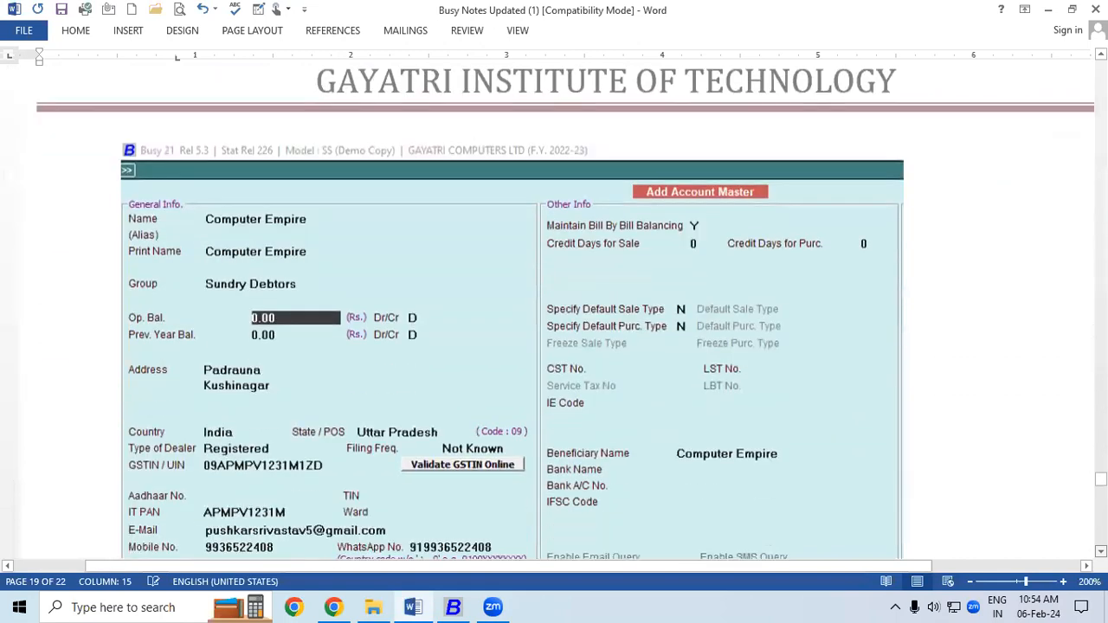
scroll(554, 311, down, 5)
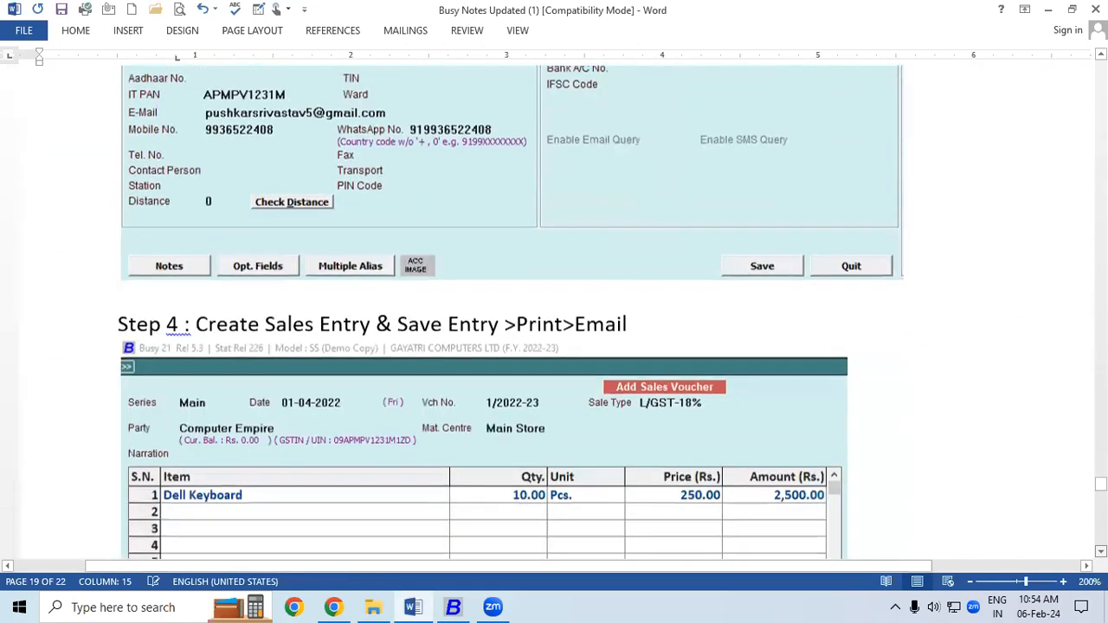
scroll(554, 312, down, 5)
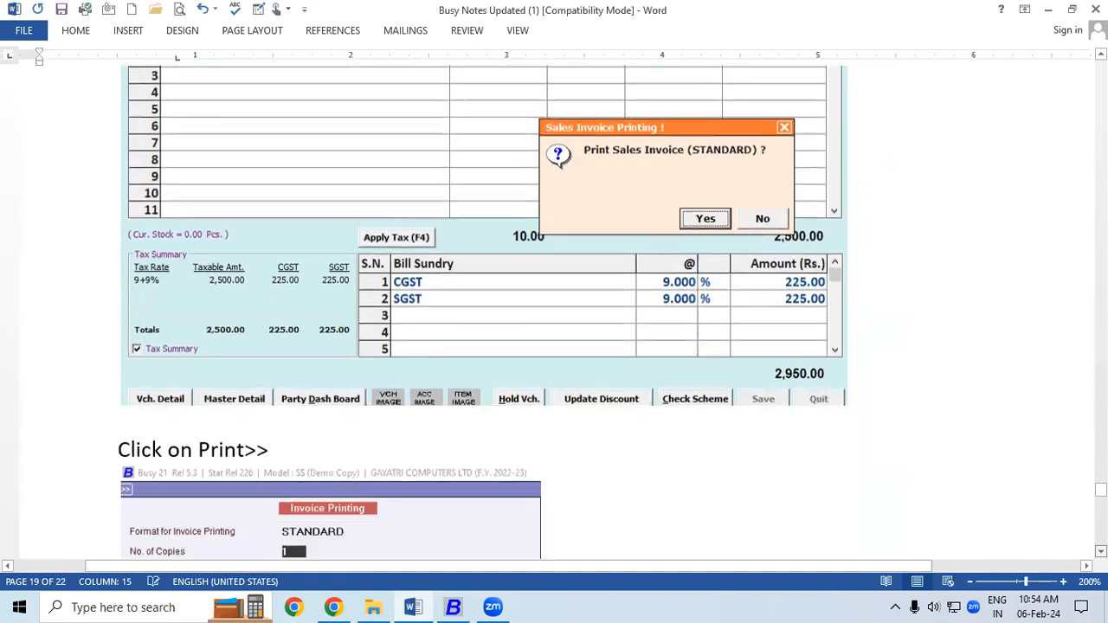
scroll(554, 312, down, 5)
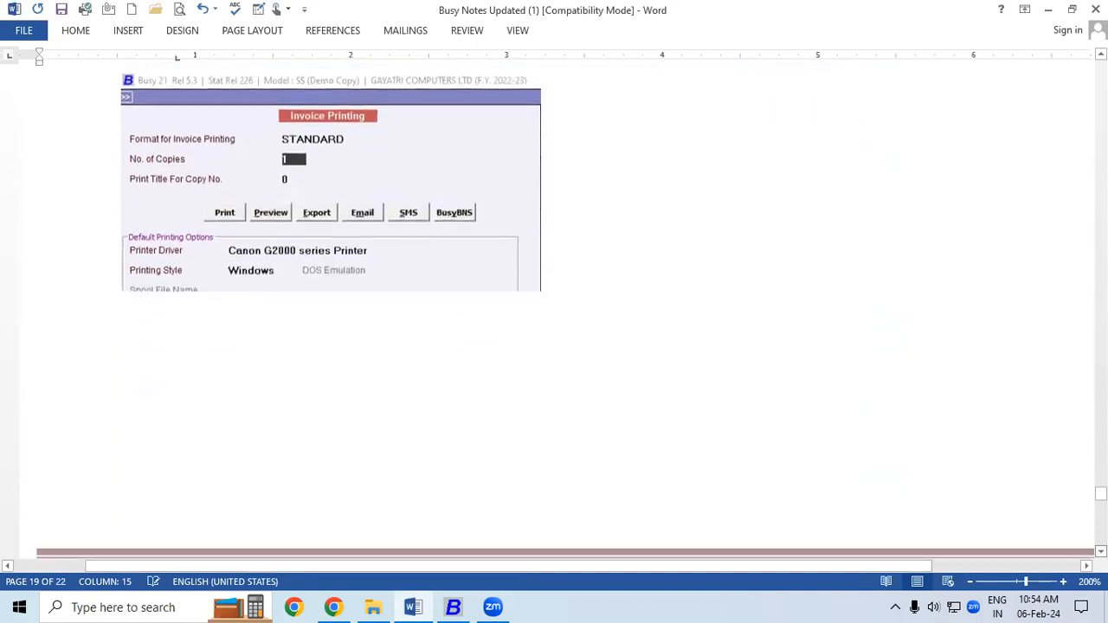
scroll(554, 312, down, 5)
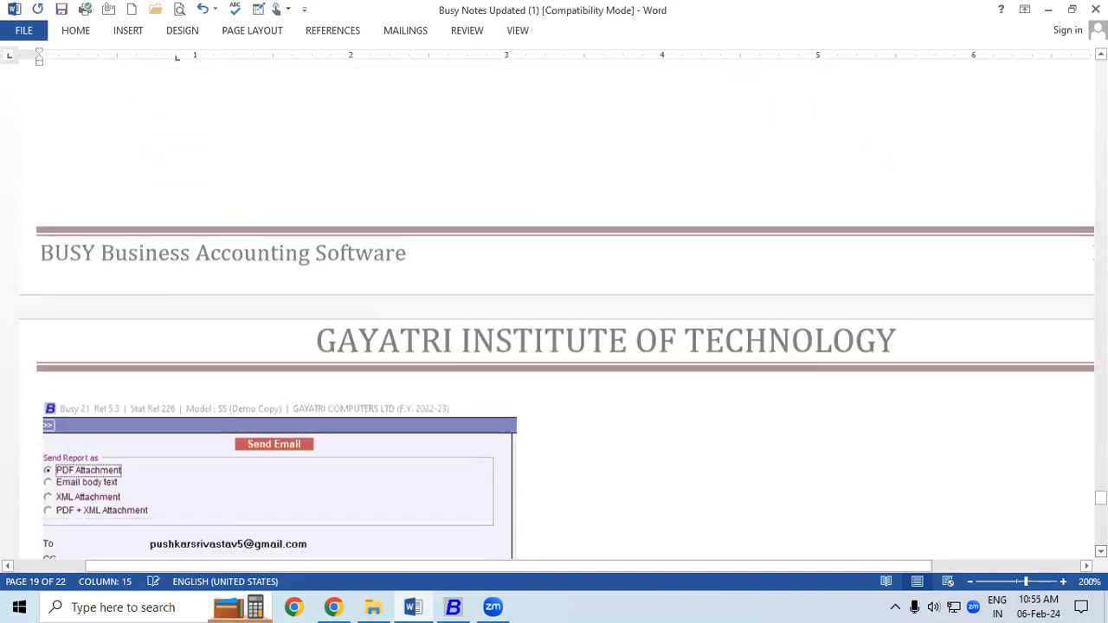
scroll(554, 312, down, 5)
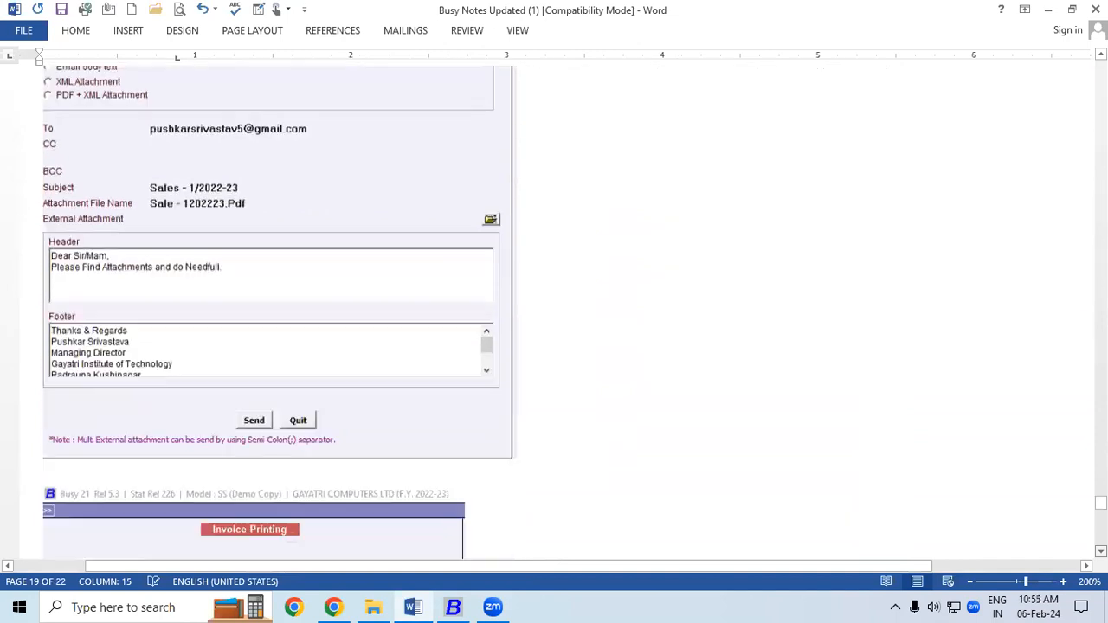
scroll(555, 311, down, 5)
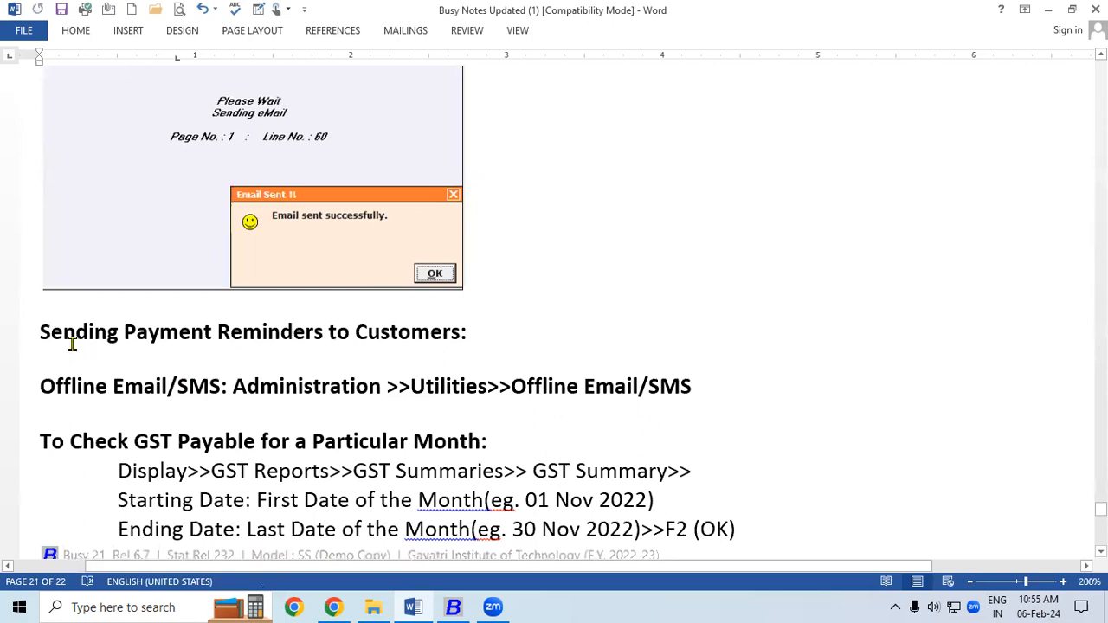
- Highlight the Sending Payment Reminders heading and 'Administration' in the Offline Email/SMS path, then return to BUSY
drag(37, 330, 453, 337)
click(124, 389)
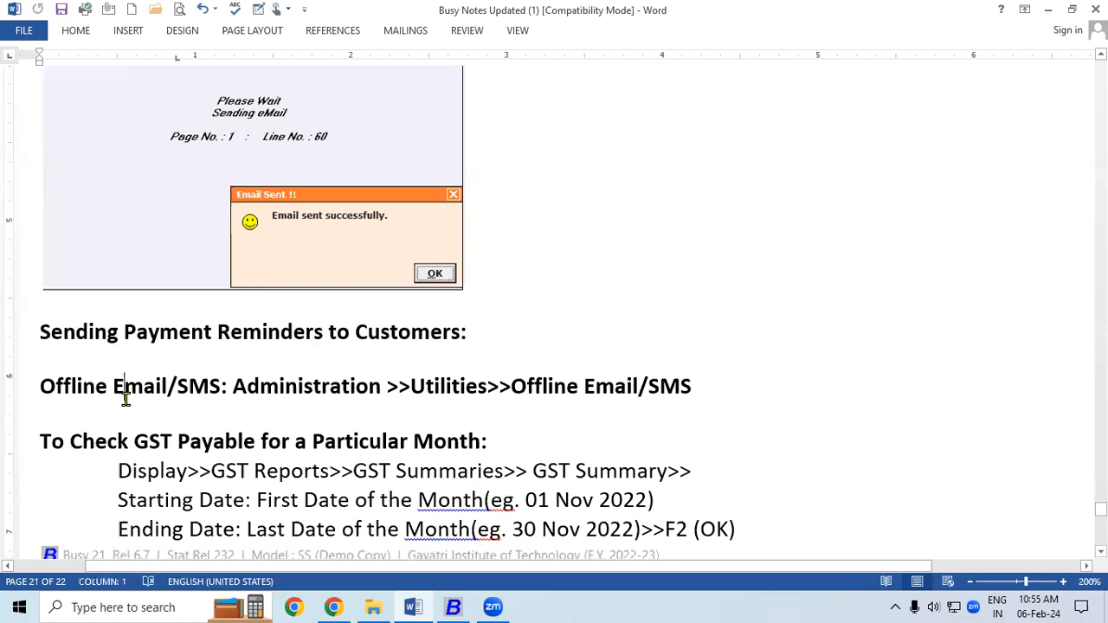
drag(235, 391, 468, 391)
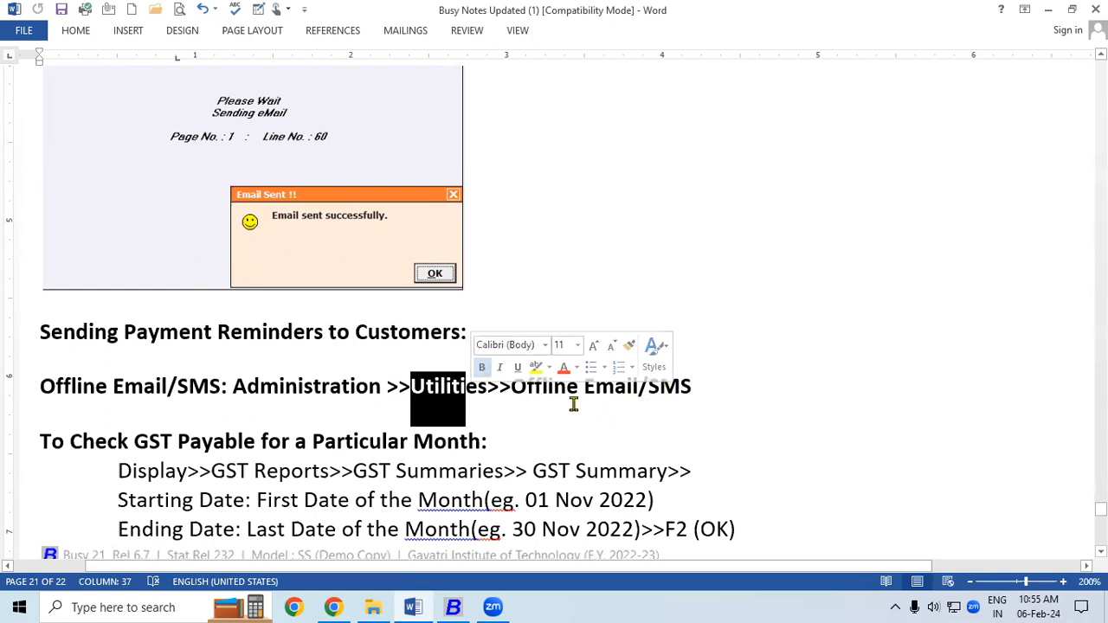
click(525, 389)
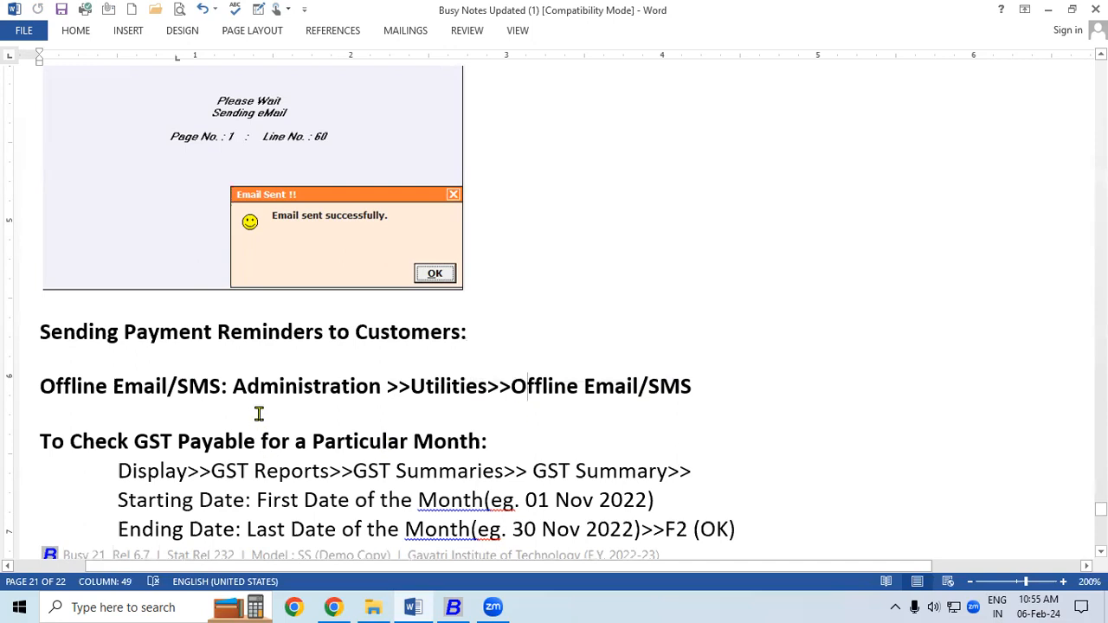
drag(234, 390, 329, 390)
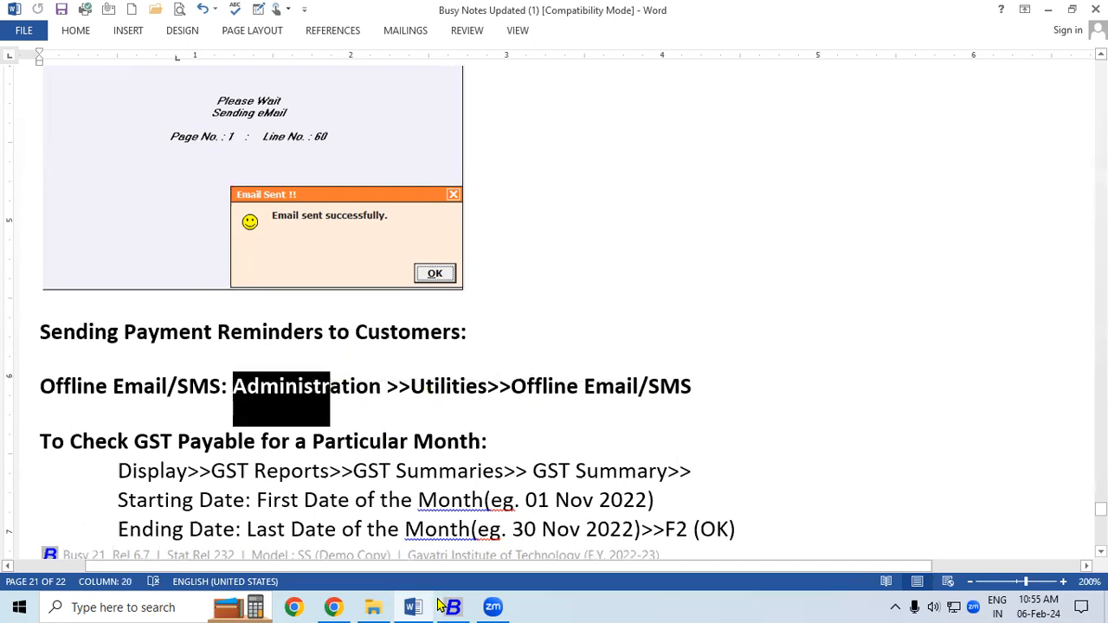
key(alt+Tab)
- Dismiss the e-mail sent confirmation and close the sale voucher and account ledger
click(662, 223)
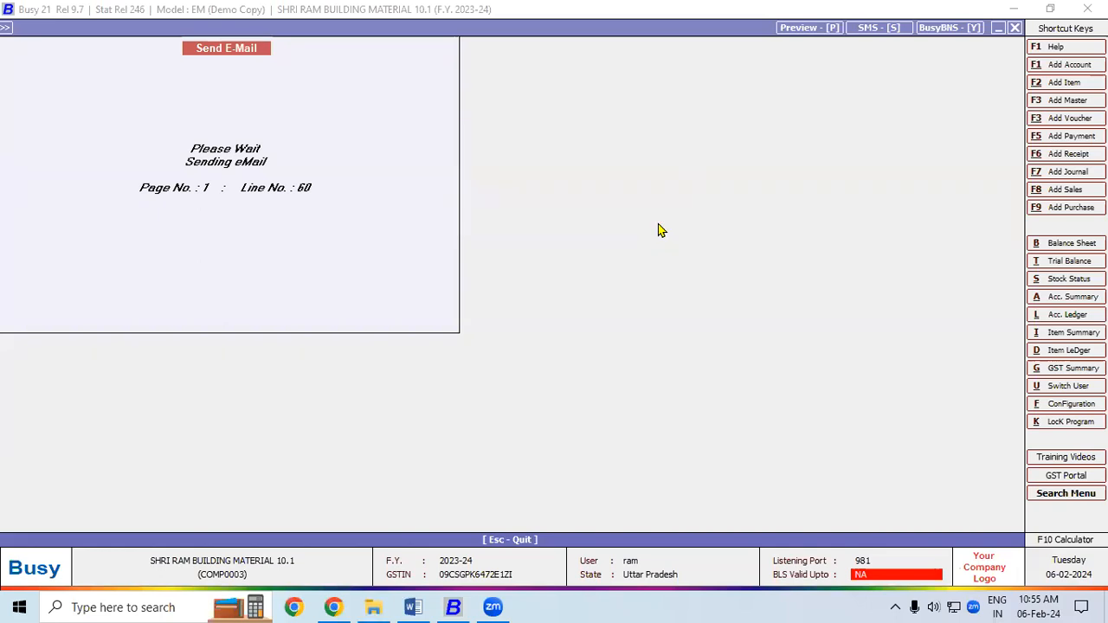
key(Escape)
key(Escape)
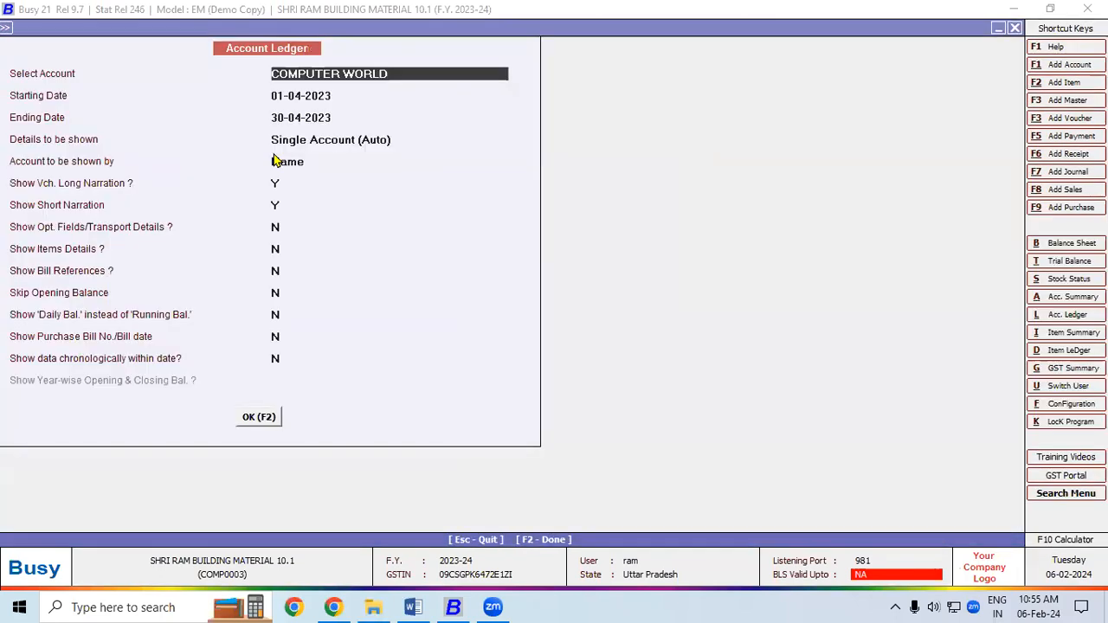
key(Escape)
- Open Administration > Utilities > Offline E-Mail/SMS, confirm nothing is pending, and quit it
click(116, 27)
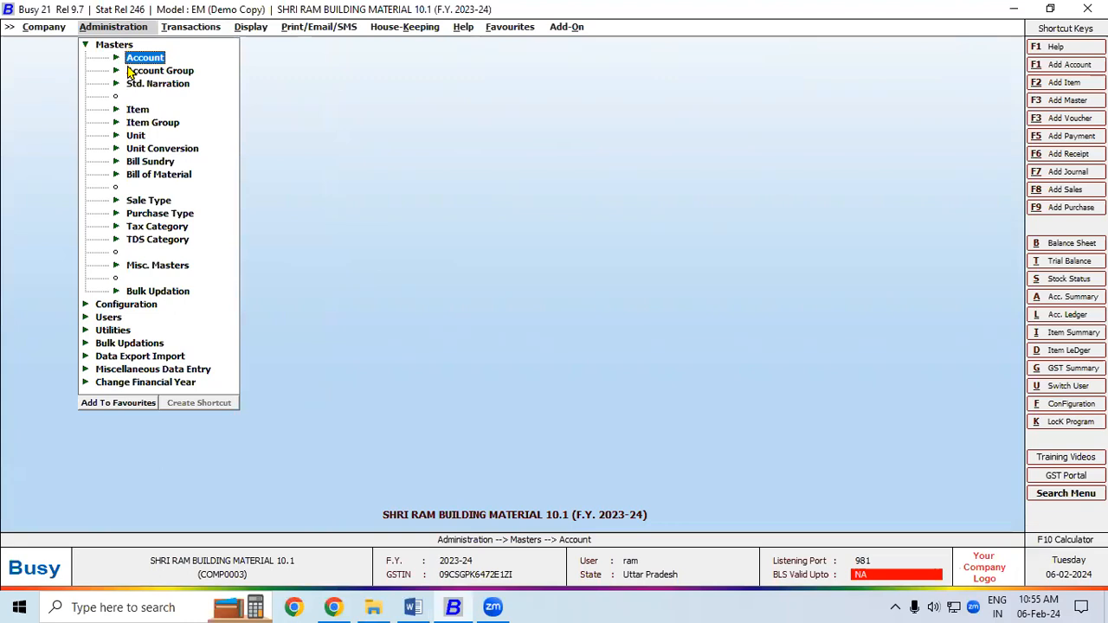
click(111, 330)
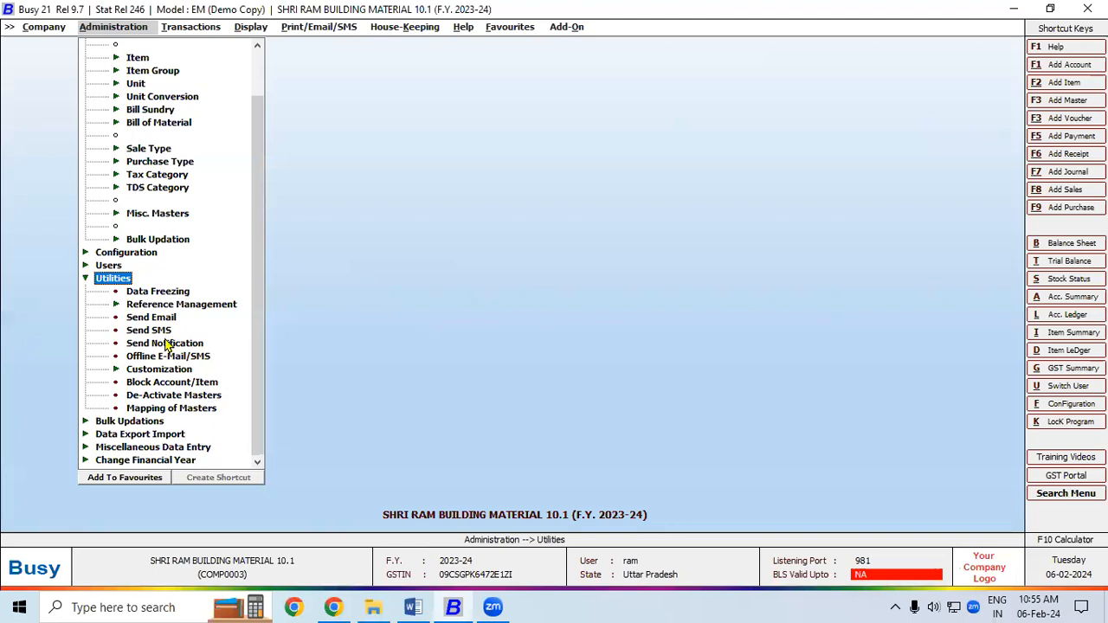
click(156, 357)
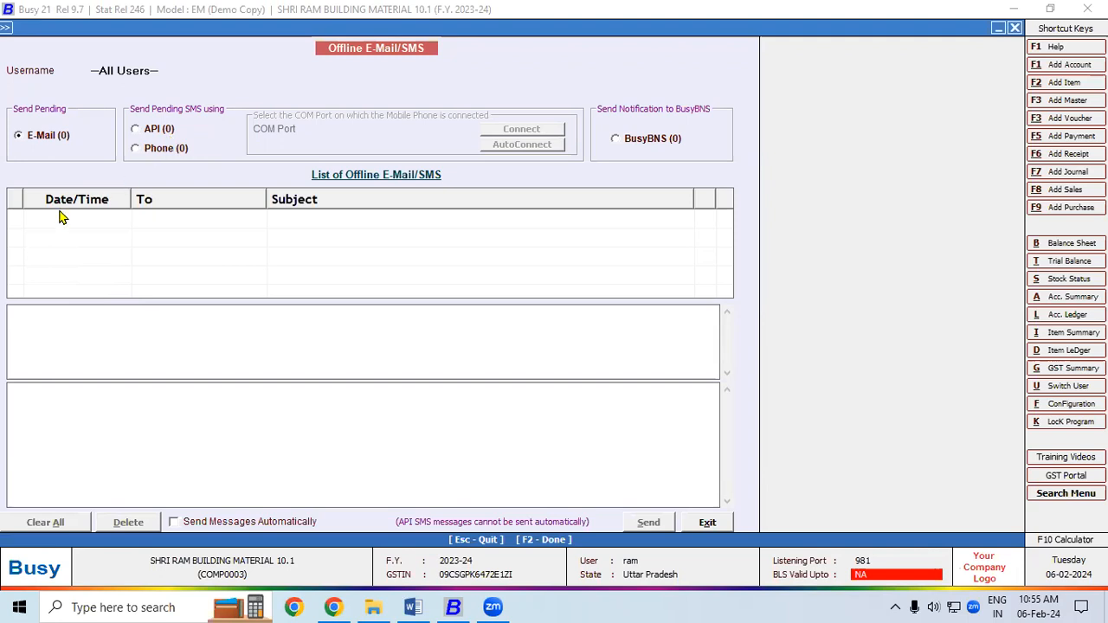
key(Escape)
key(Return)
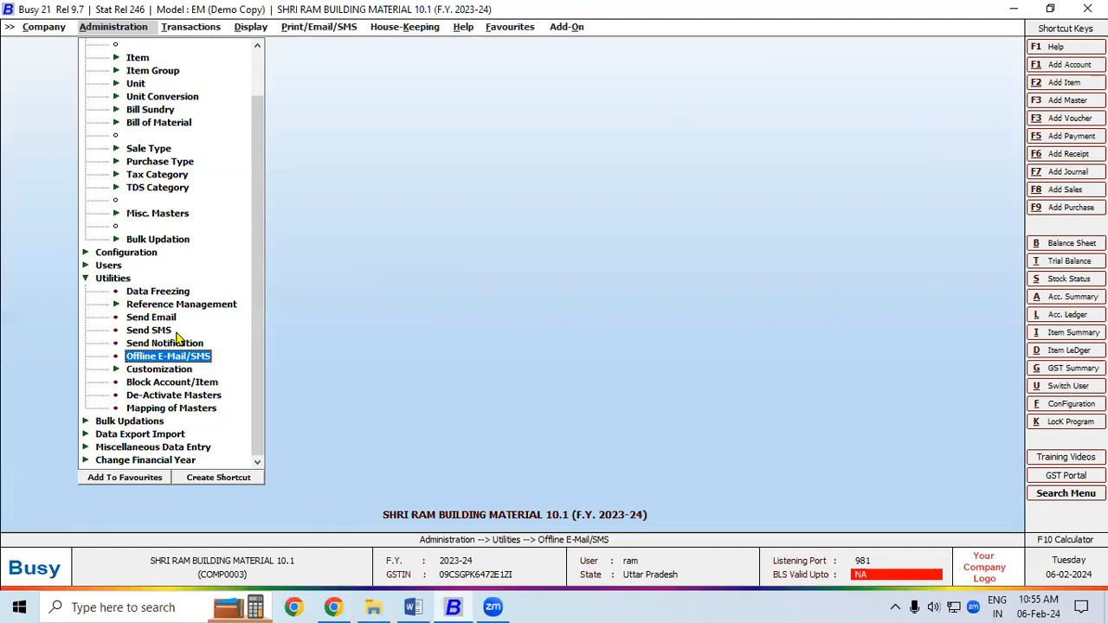
double_click(158, 319)
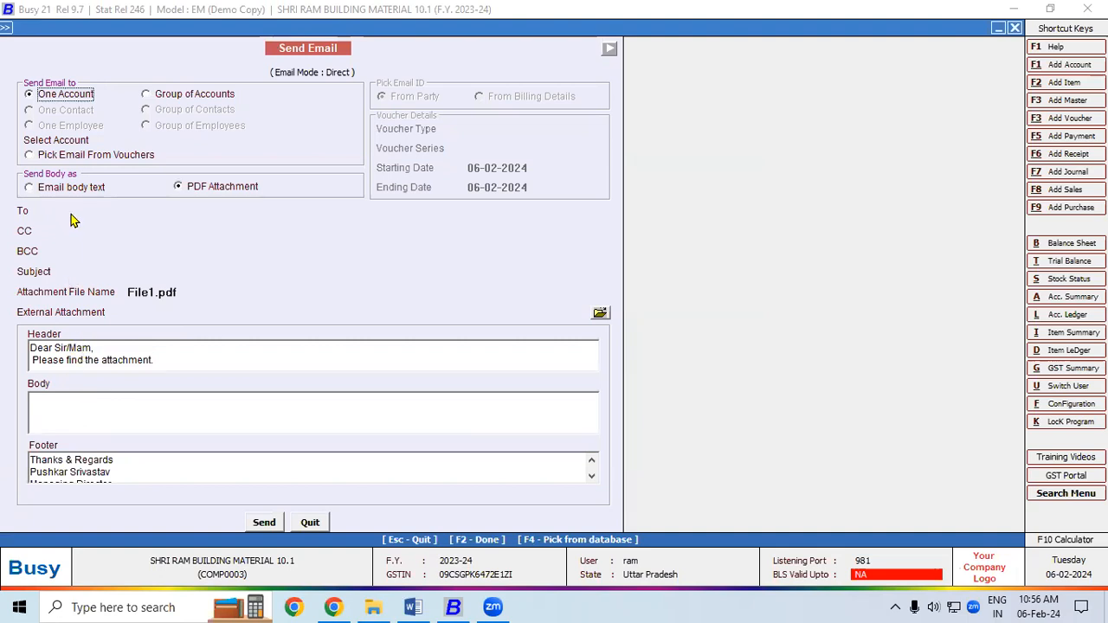
key(Return)
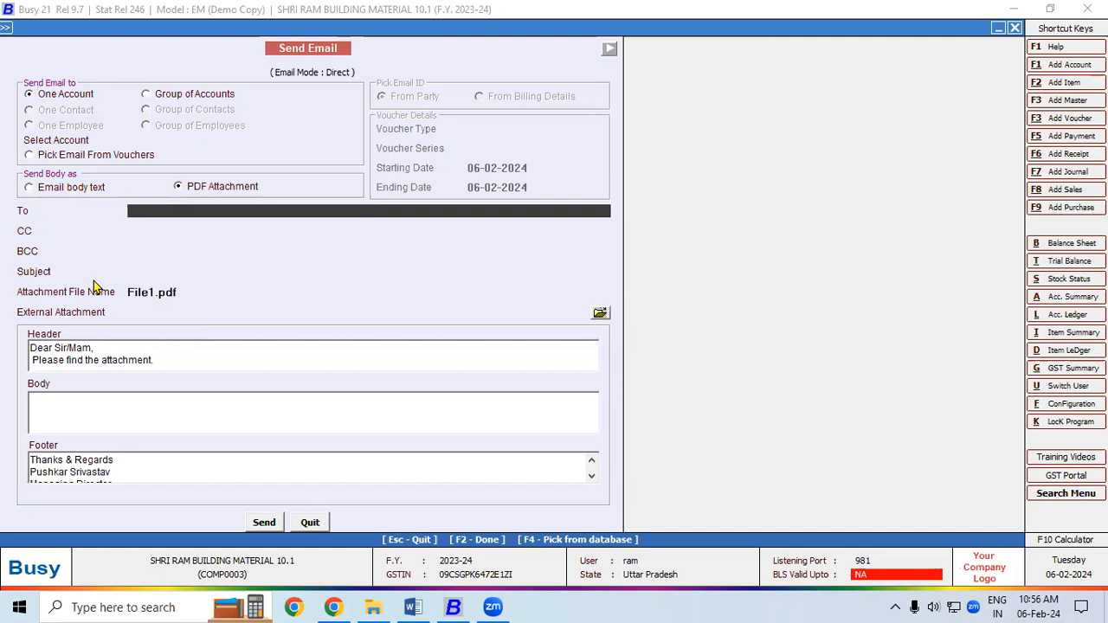
key(Return)
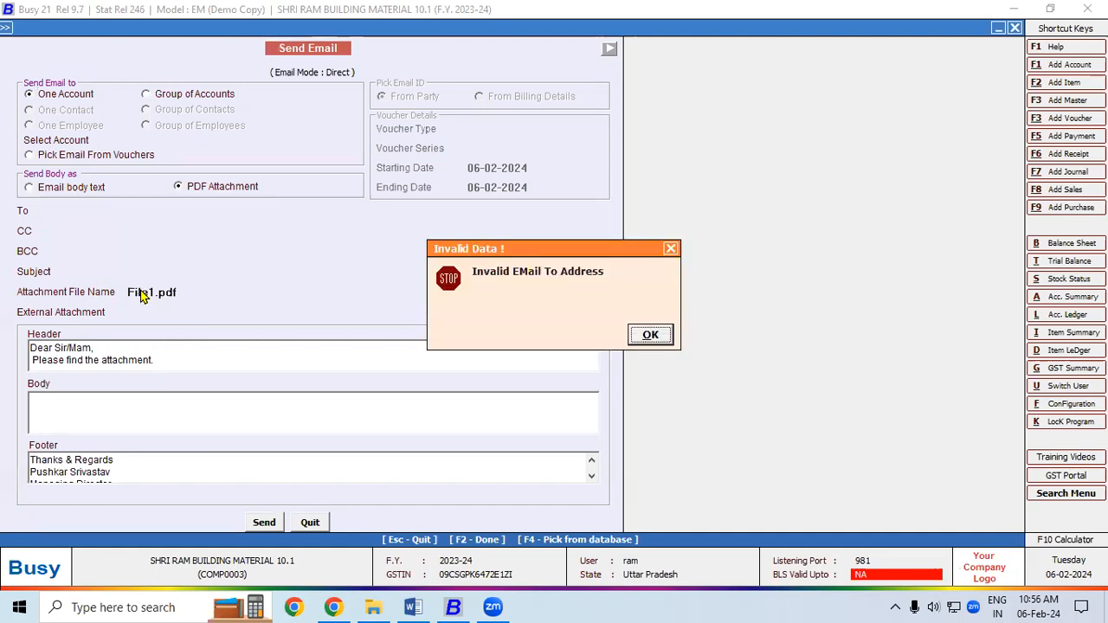
click(648, 336)
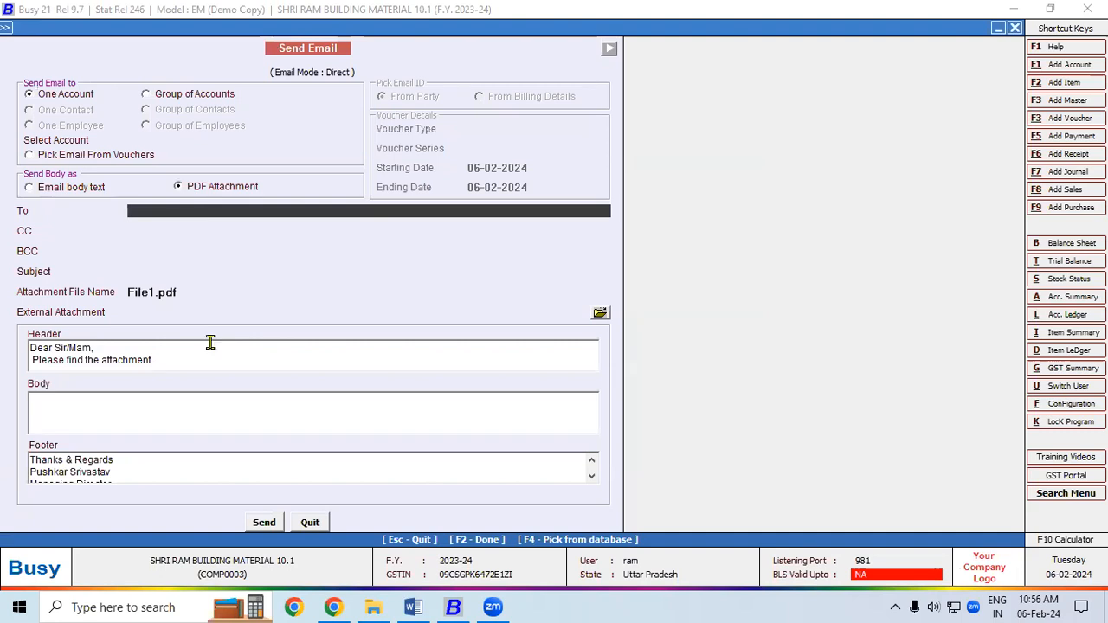
key(Escape)
key(Escape)
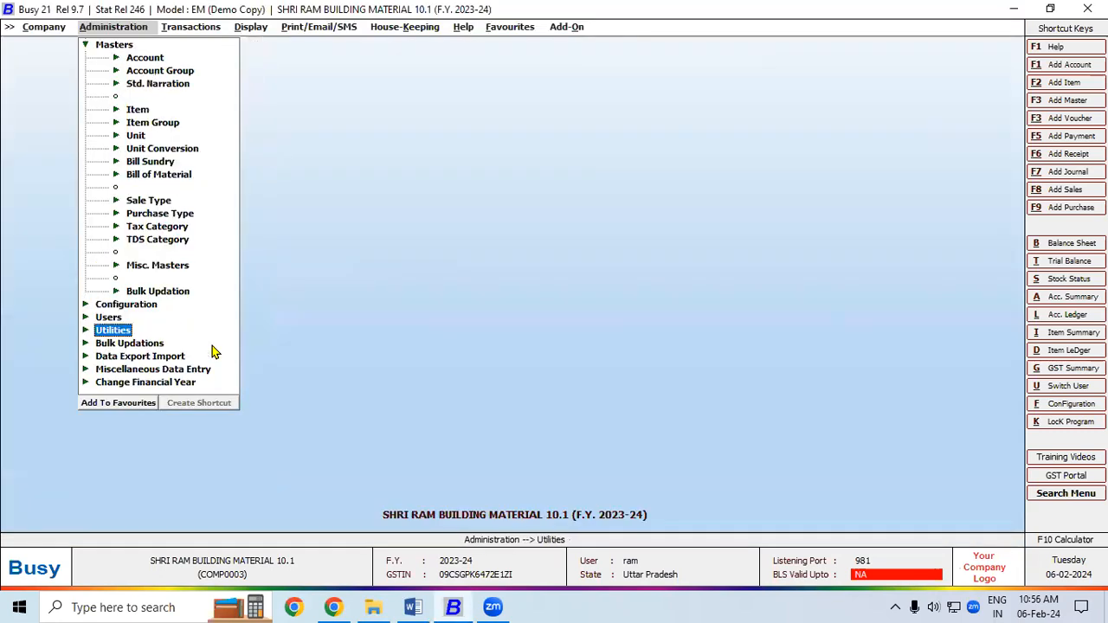
- Display the COMPUTER WORLD account ledger for April 2023
key(Escape)
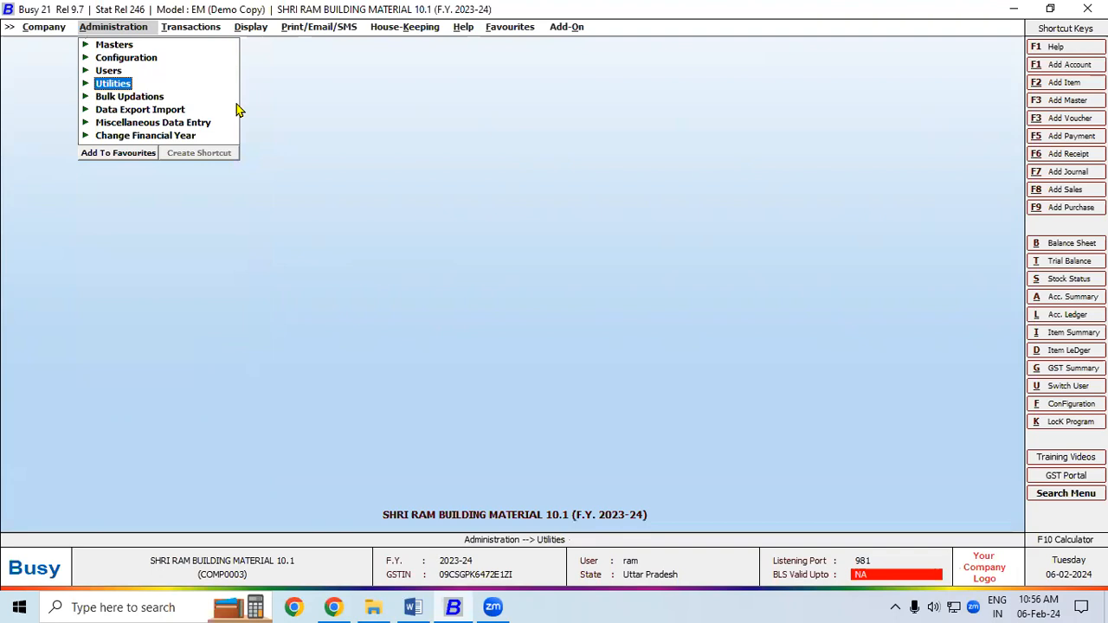
click(207, 32)
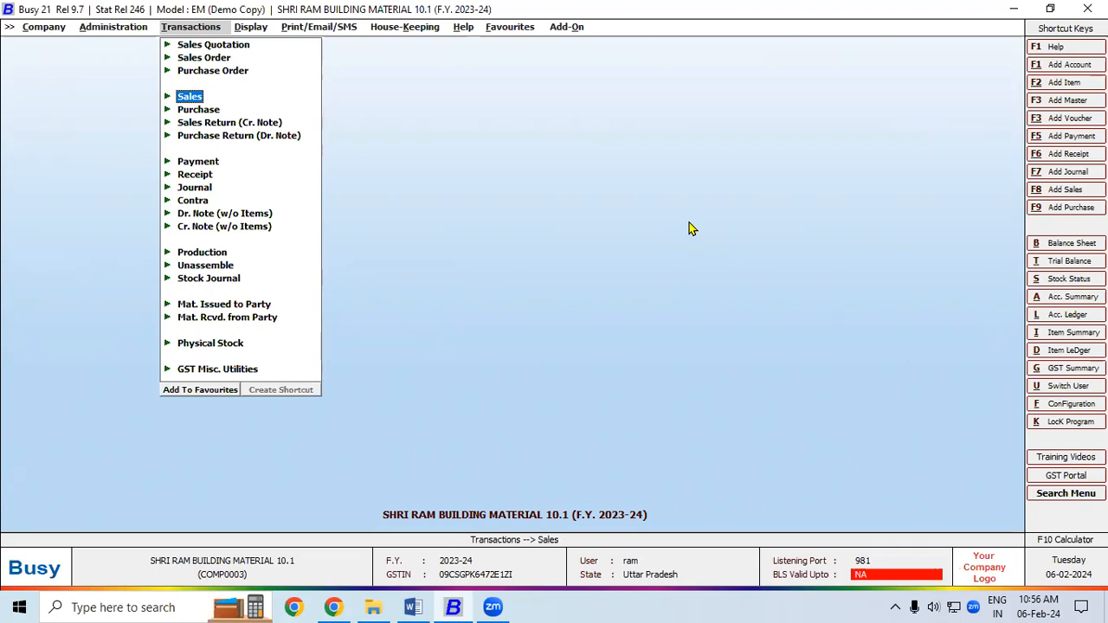
key(l)
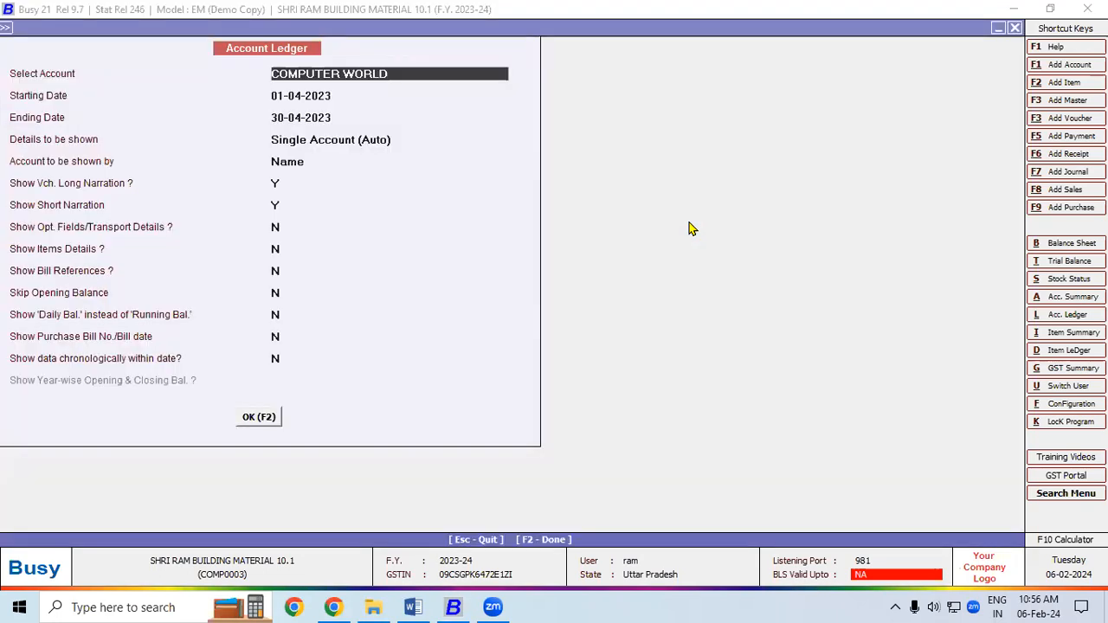
key(Return)
key(Return)
key(Return)
key(Return)
key(Return)
key(Return)
key(Return)
key(Return)
key(Return)
key(Return)
key(Return)
key(Return)
key(Return)
key(Return)
key(Return)
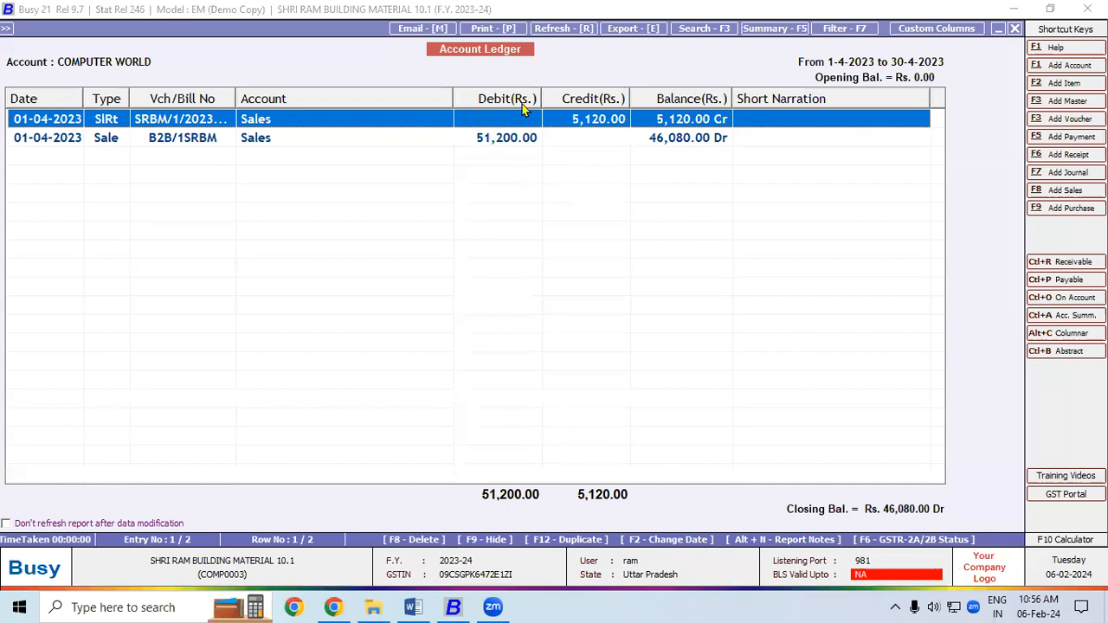
- E-mail the ledger to COMPUTER WORLD as a PDF, then switch to the Word notes
click(416, 30)
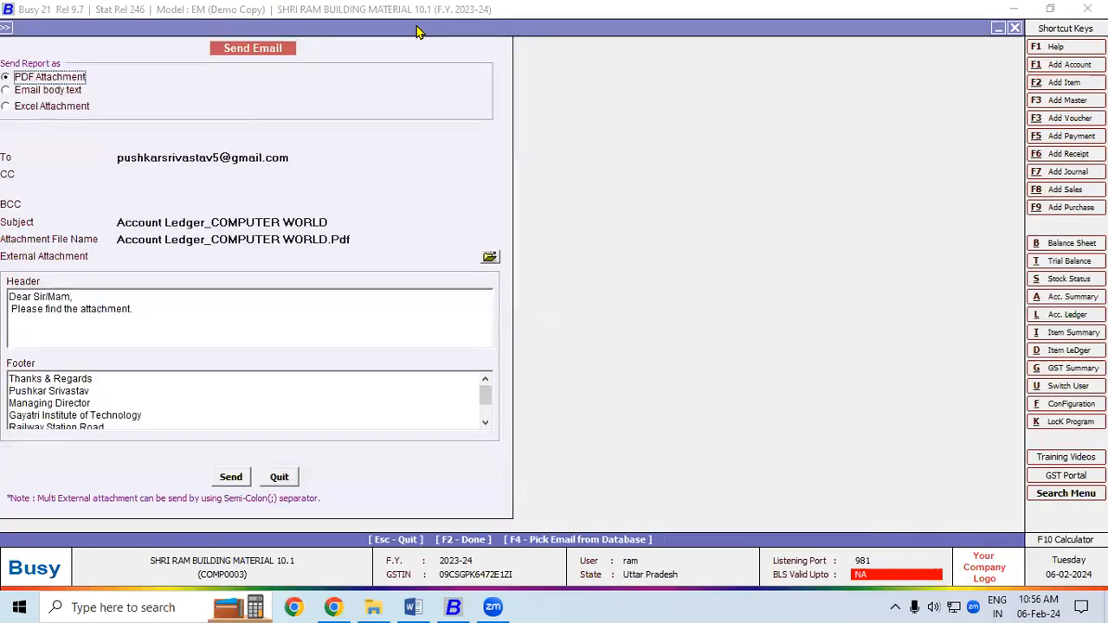
click(231, 477)
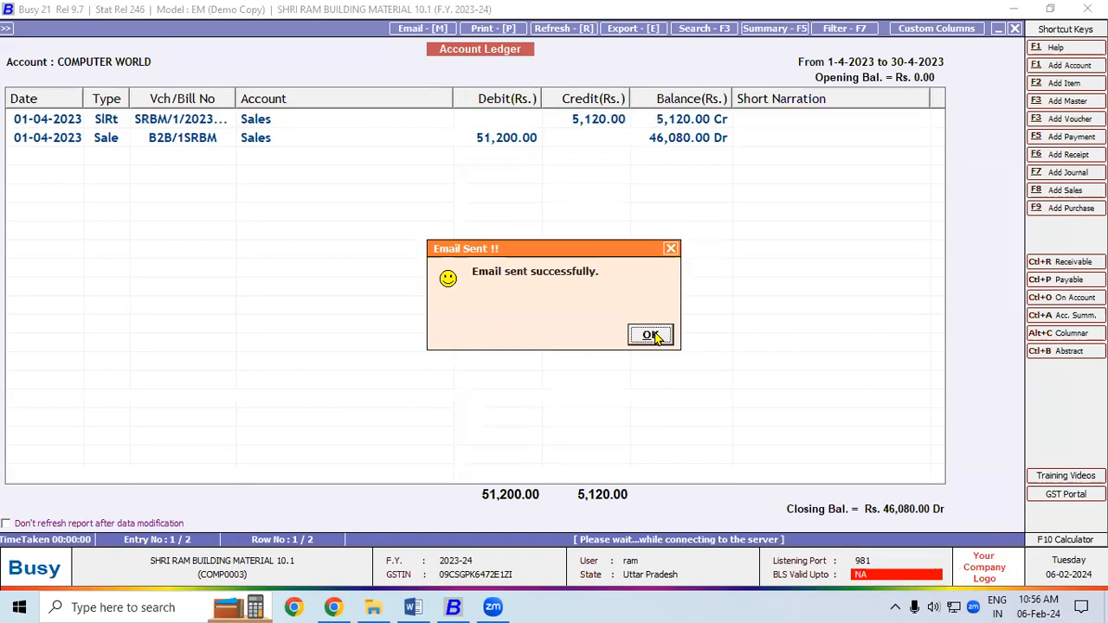
click(651, 335)
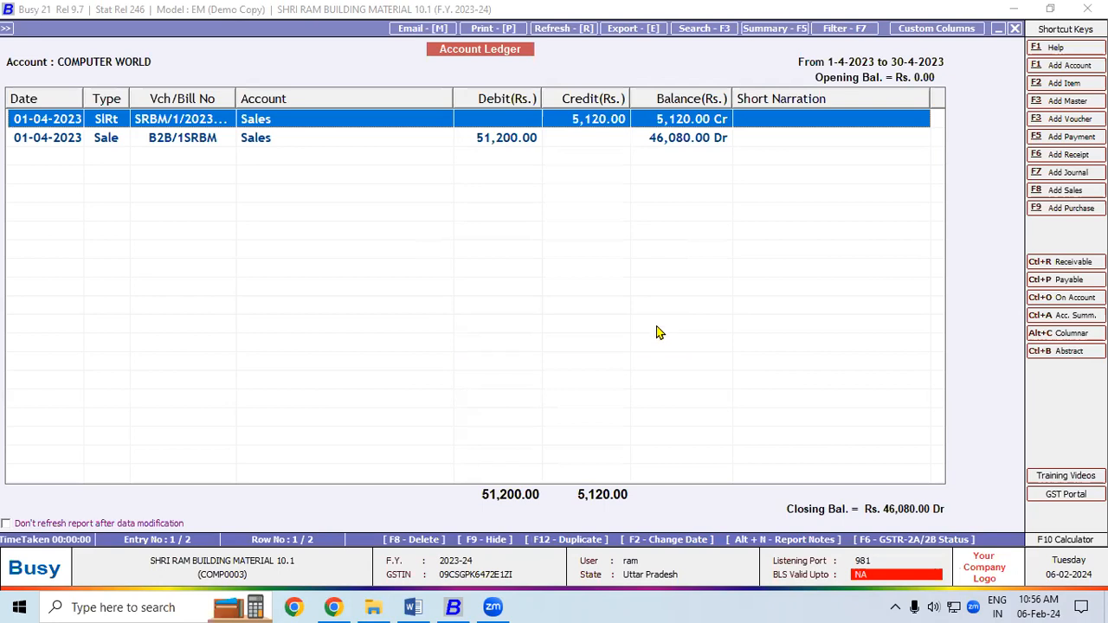
click(419, 606)
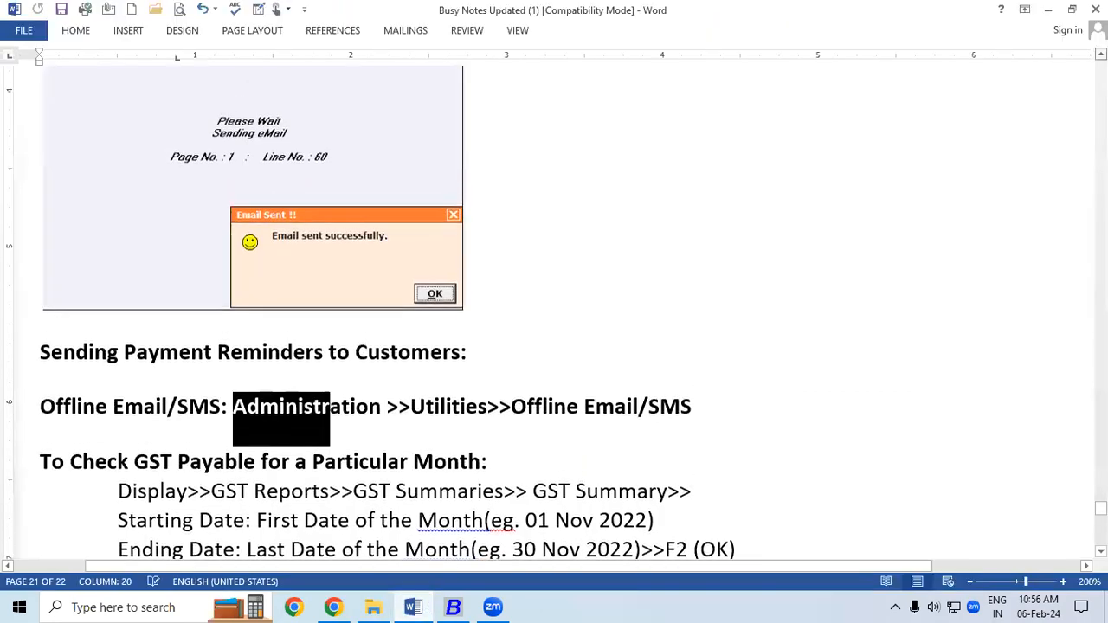
- Scroll up the Word notes to the Send Email screenshot, then minimize Word to return to BUSY
scroll(554, 303, up, 5)
scroll(554, 303, up, 6)
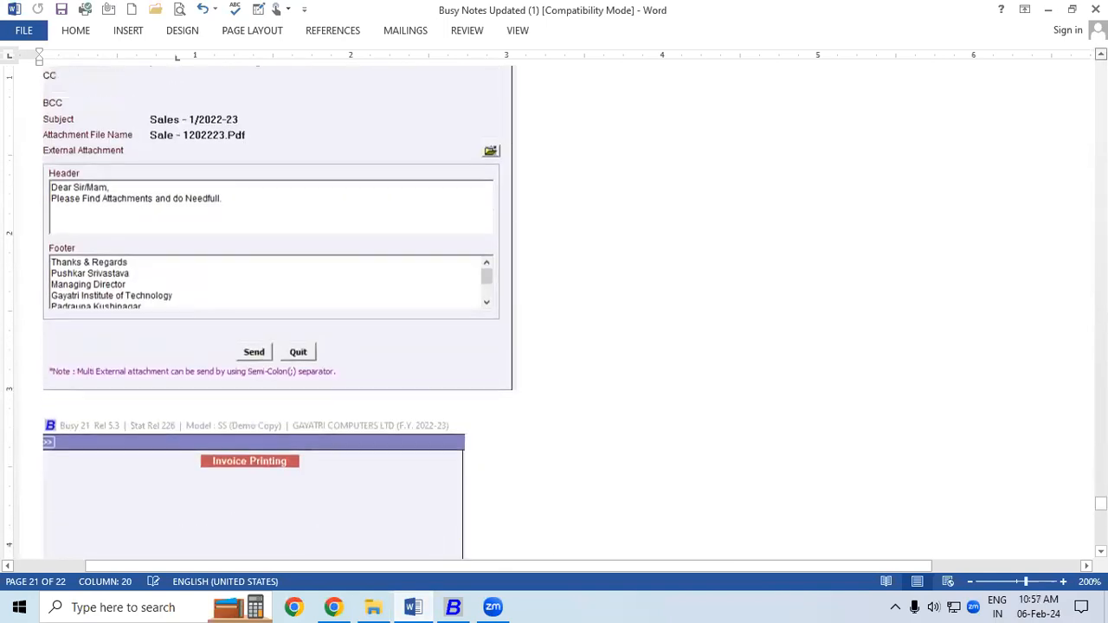
scroll(554, 303, up, 4)
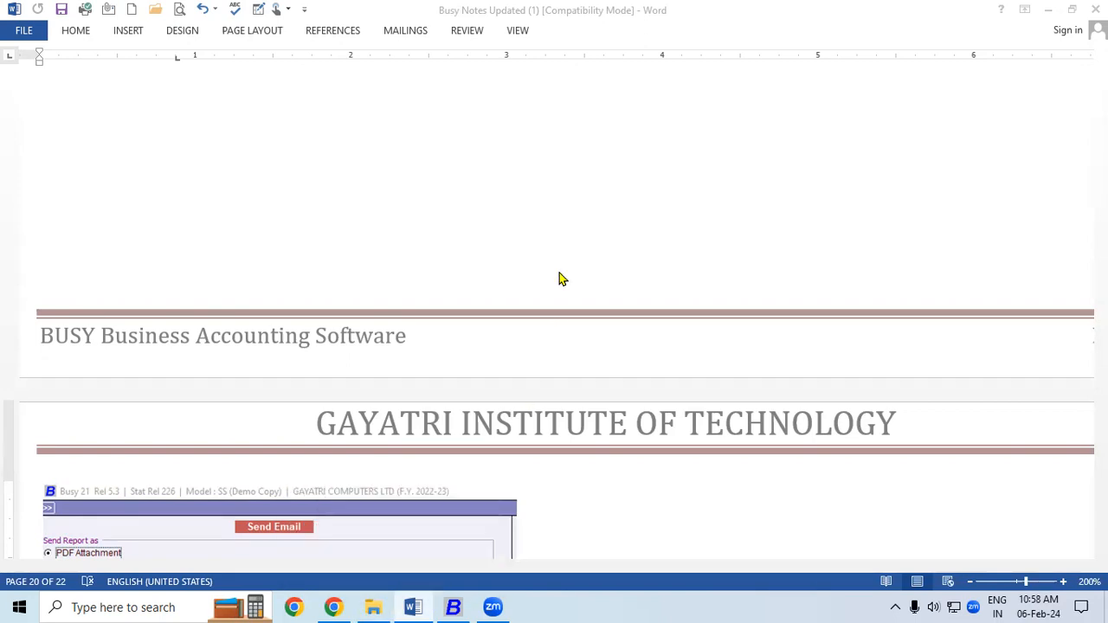
click(413, 607)
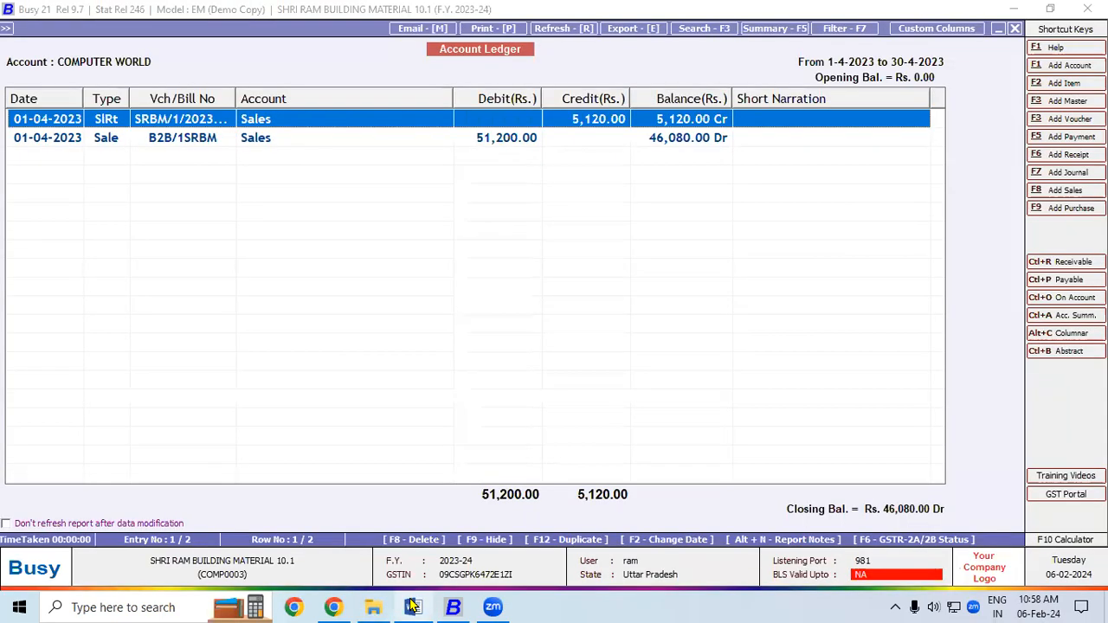